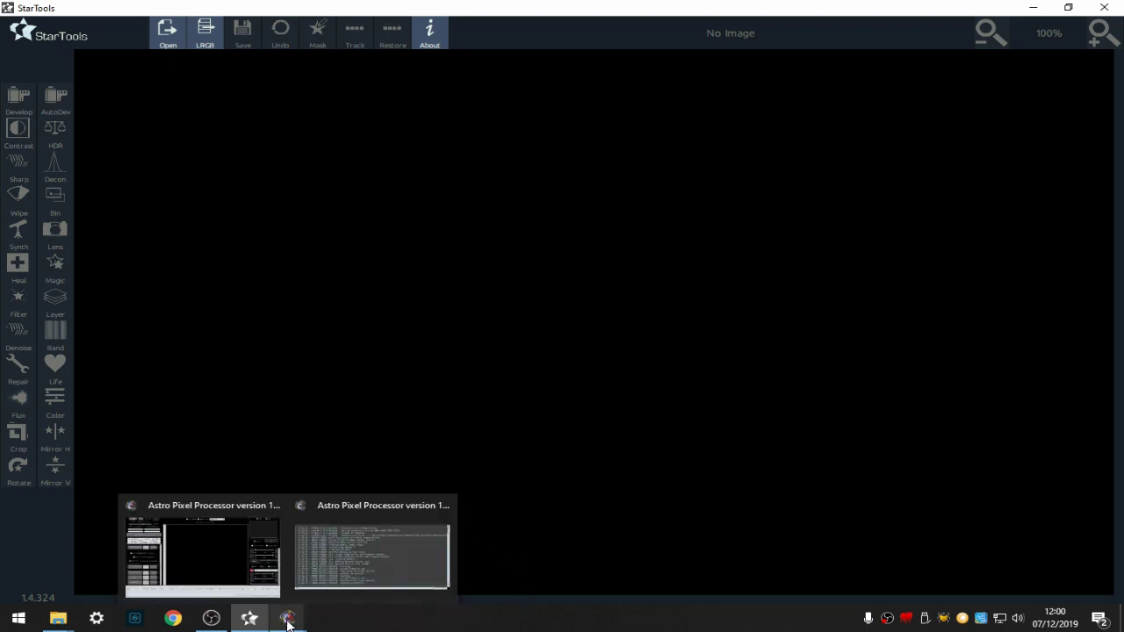
# Enable Multi-Channel/Filter processing on Astro Pixel Processor's Load tab.
pyautogui.click(201, 551)
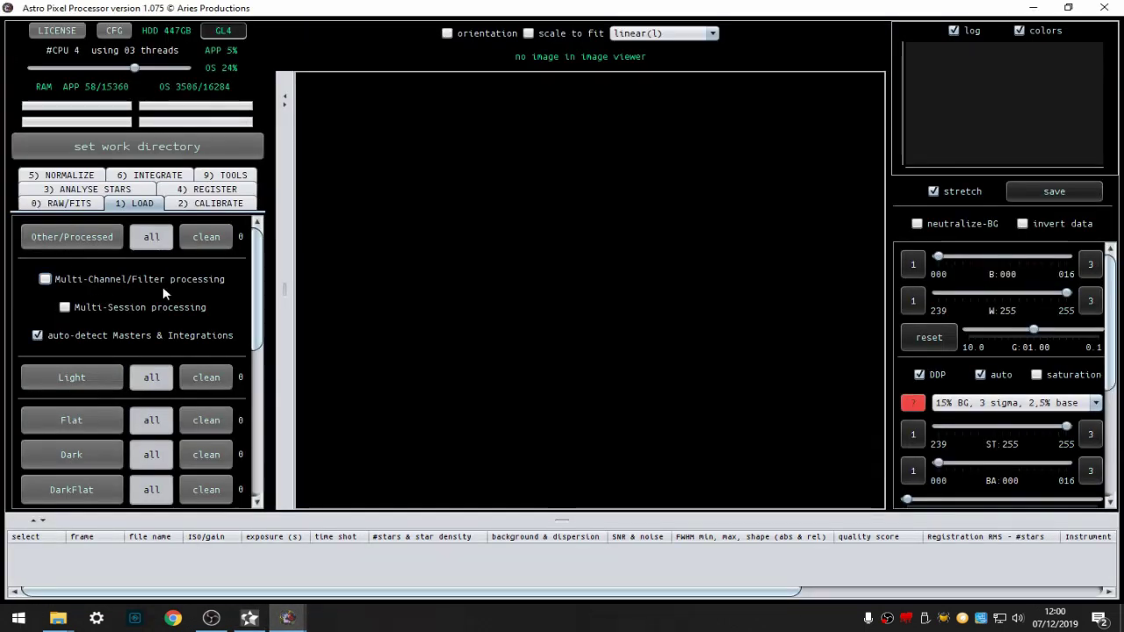
pyautogui.click(44, 279)
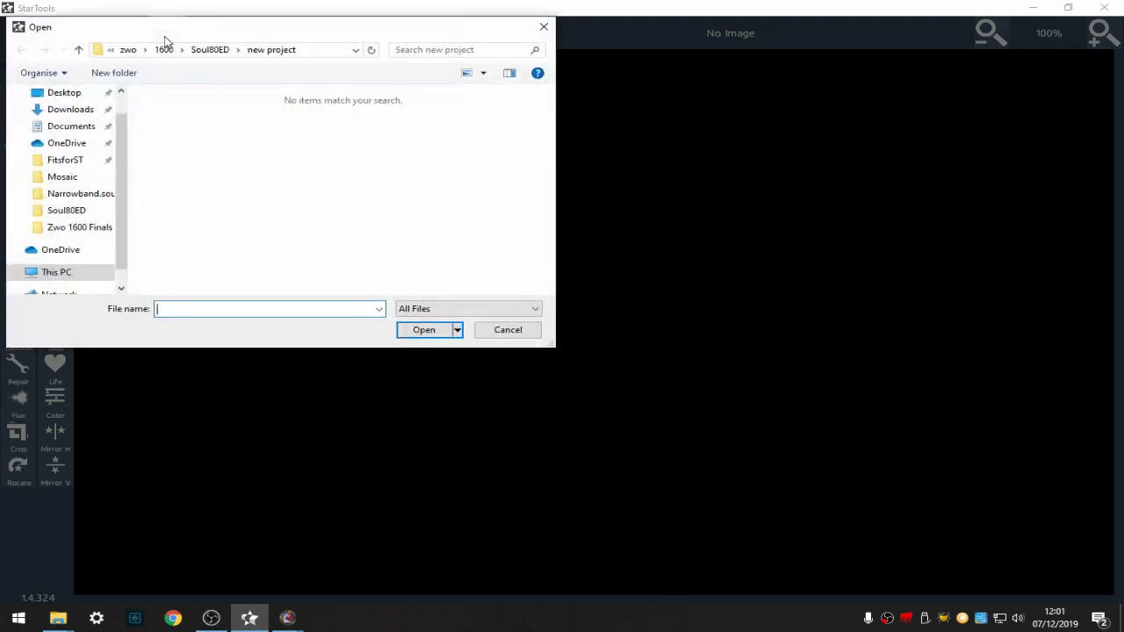
# Load Soul80ED\Ha.fits as linear, Bayered, non-white-balanced data and bin it to 35% (1649x1255).
pyautogui.click(67, 212)
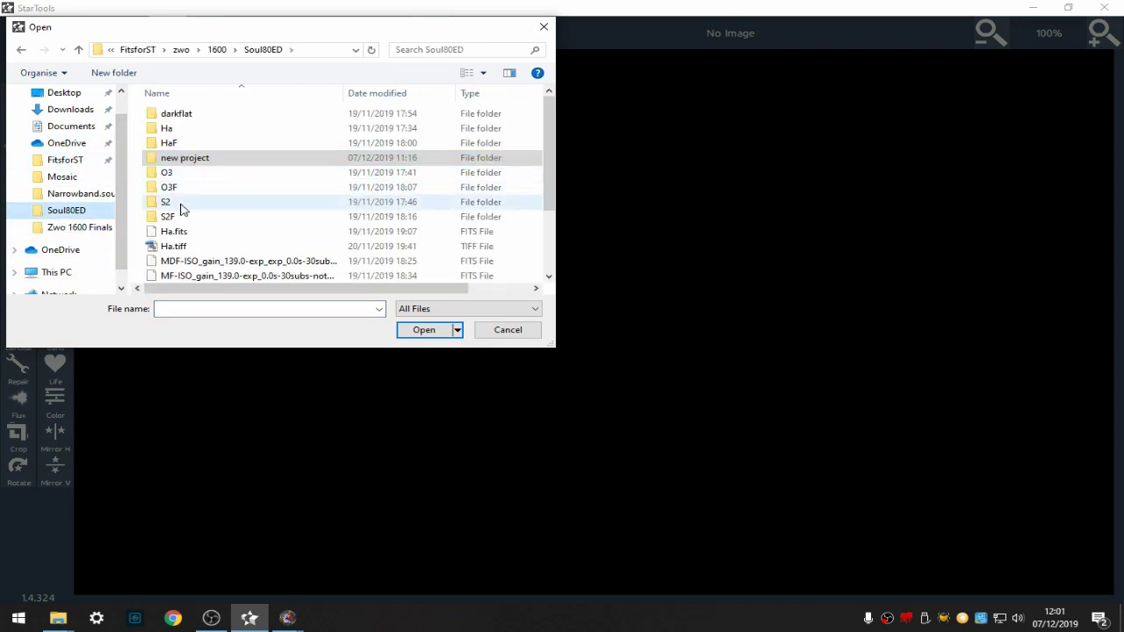
pyautogui.click(180, 233)
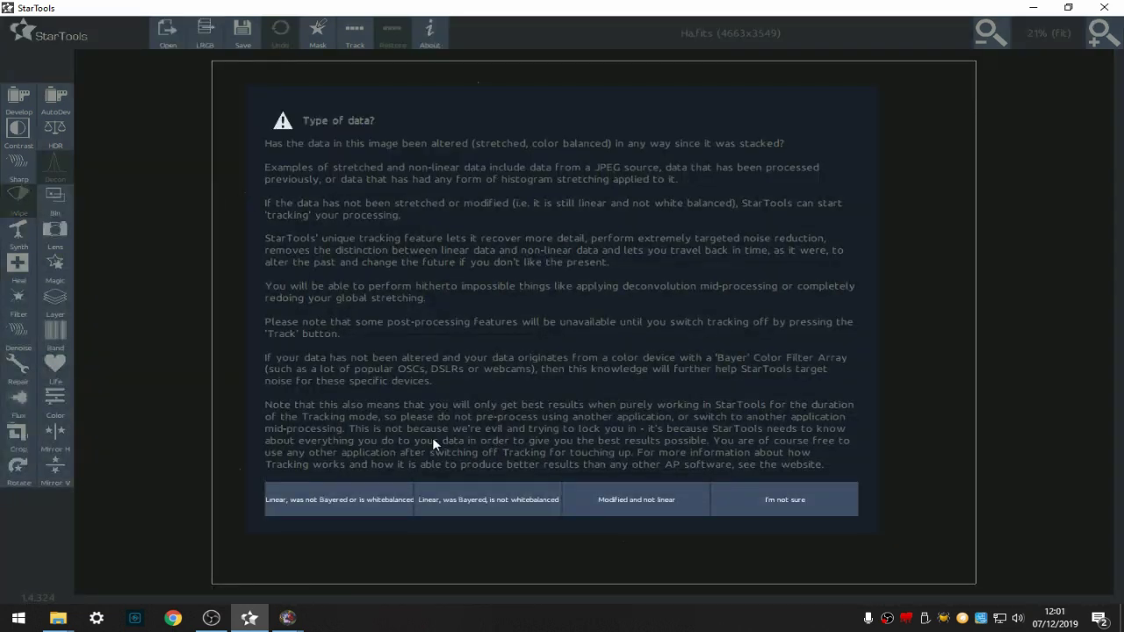
pyautogui.click(479, 499)
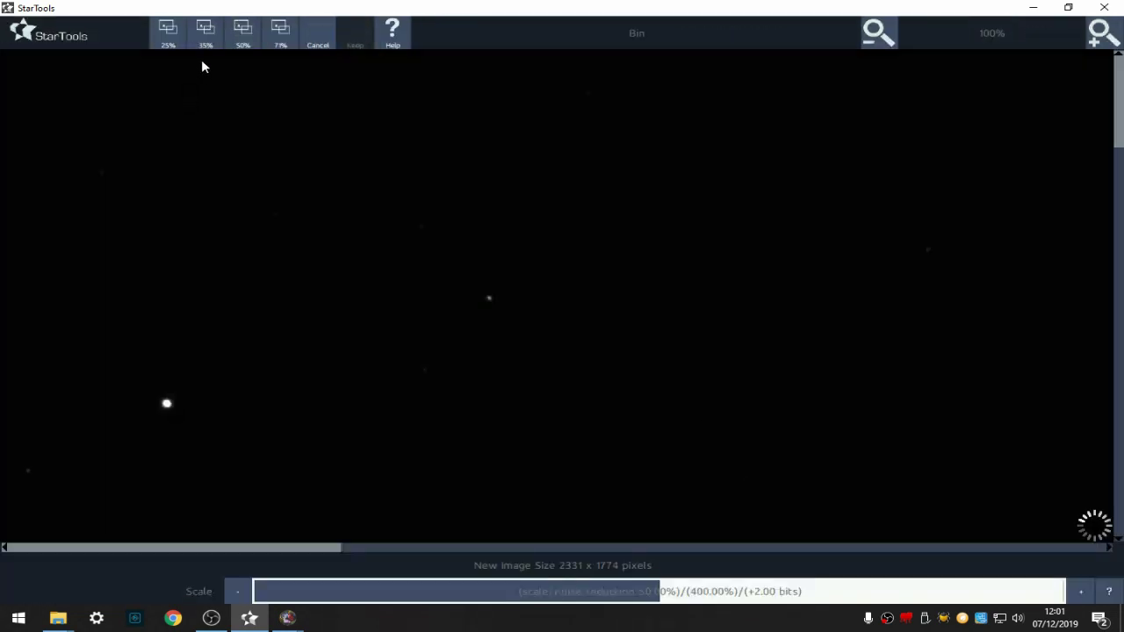
pyautogui.click(205, 37)
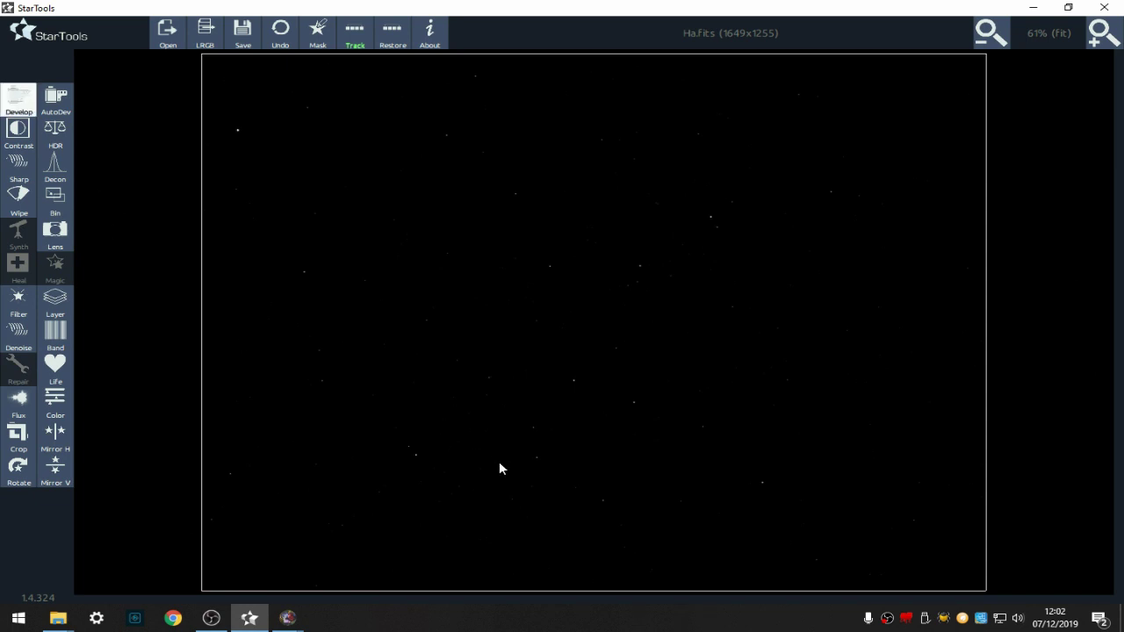
# Stretch the Ha image at about 92% digital development, then crop out the left strip to 1510x1218.
pyautogui.click(446, 488)
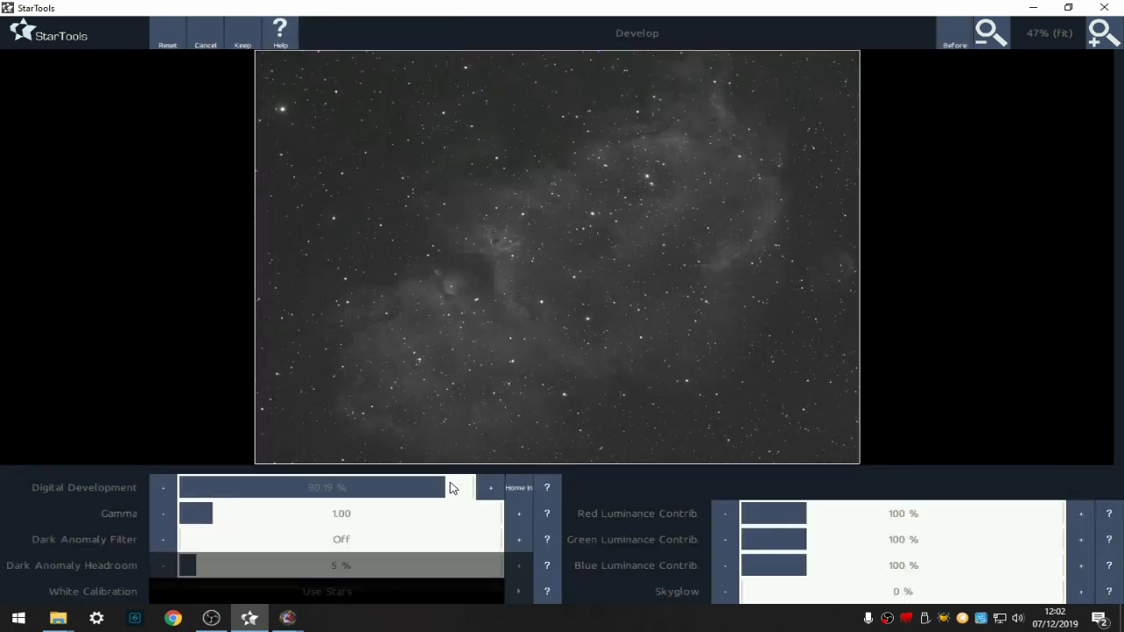
pyautogui.click(451, 488)
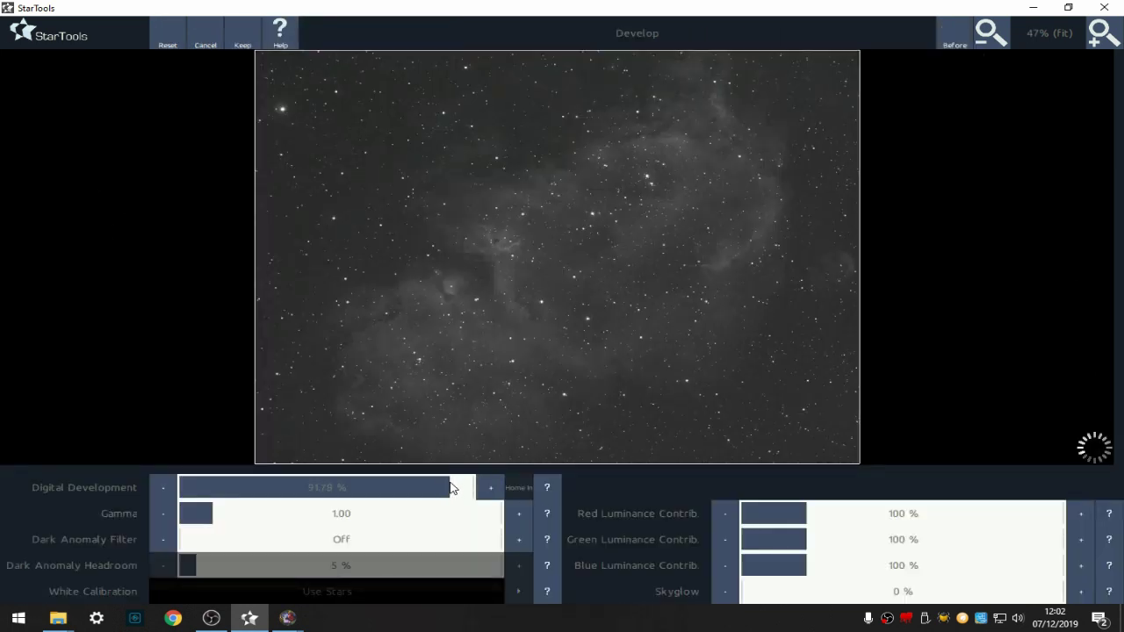
pyautogui.click(239, 34)
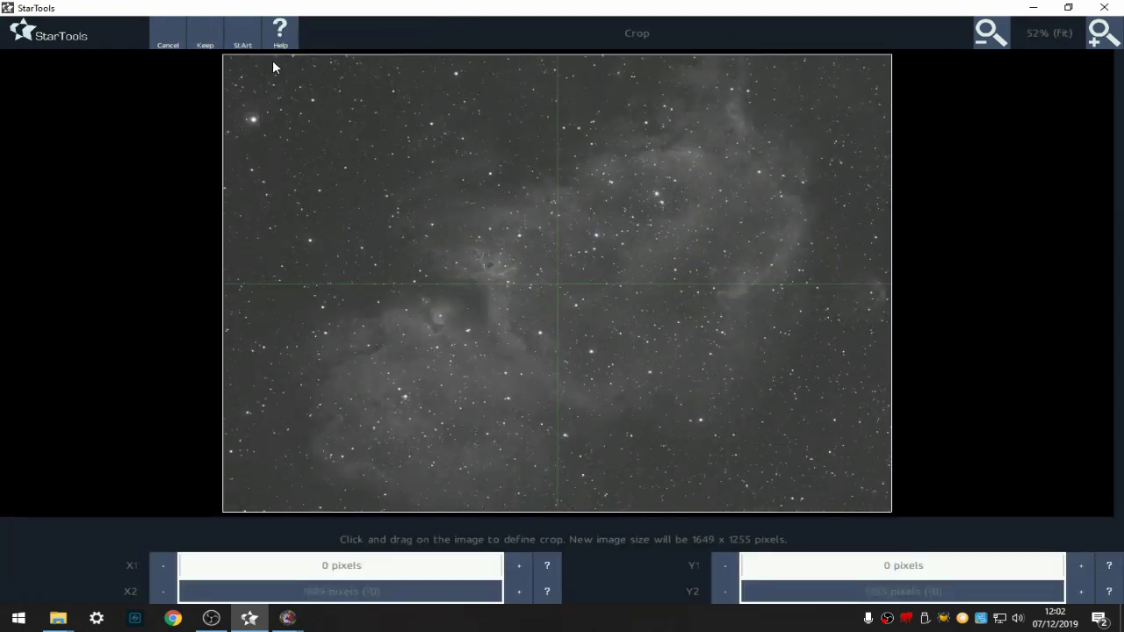
pyautogui.moveTo(273, 59); pyautogui.dragTo(886, 509)
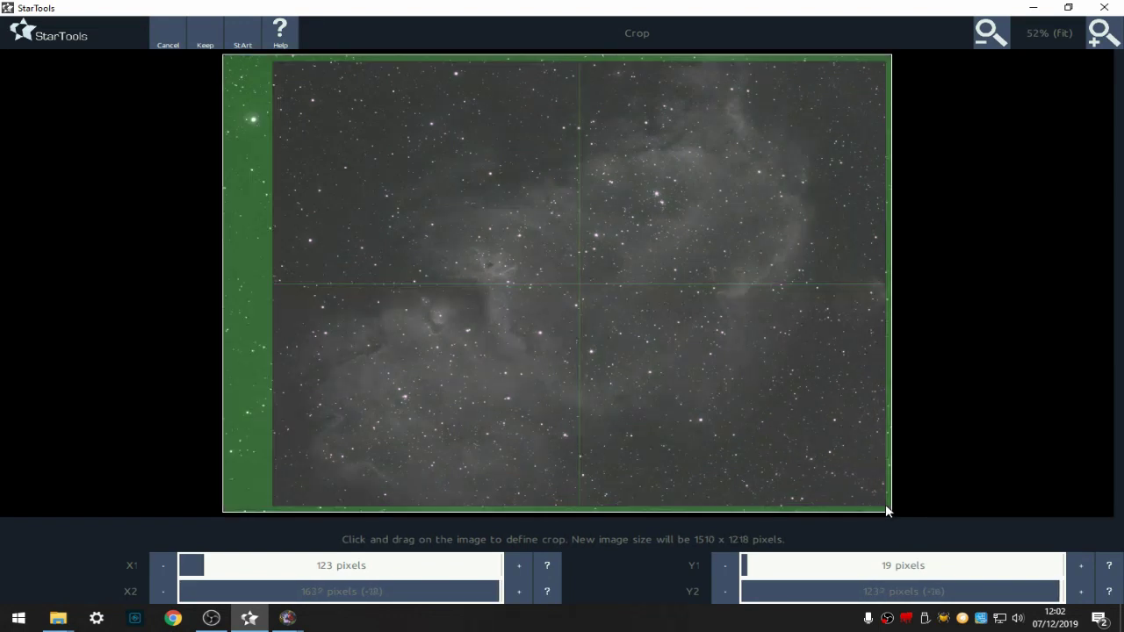
pyautogui.click(218, 39)
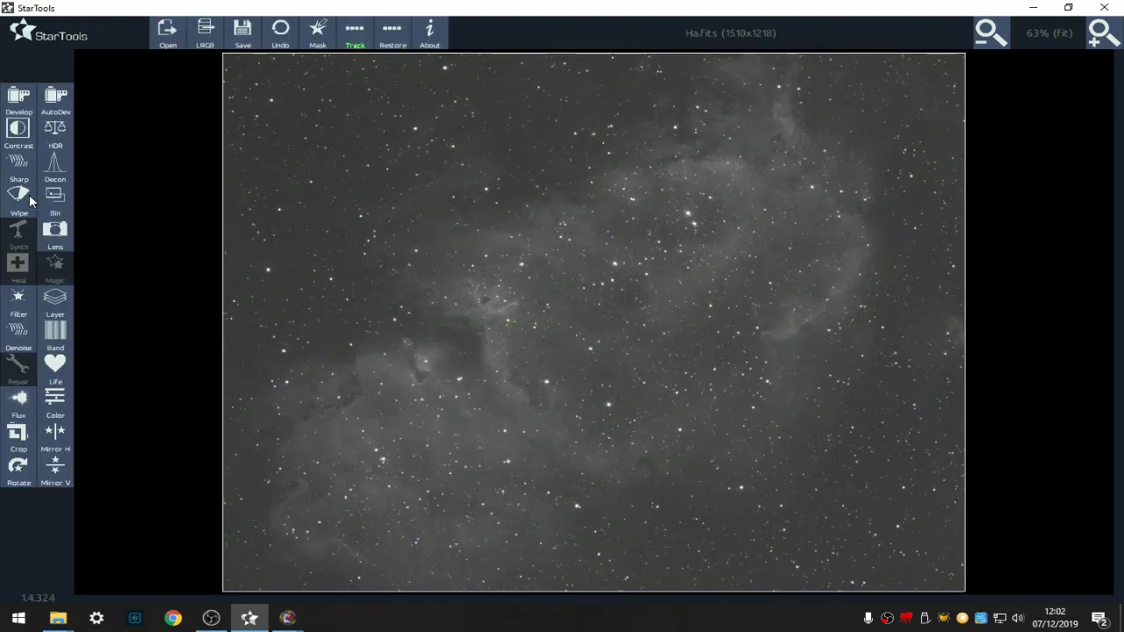
# Run Wipe on the Ha image with temporary AutoDev and a 3-pixel dark anomaly filter, and keep it.
pyautogui.click(29, 200)
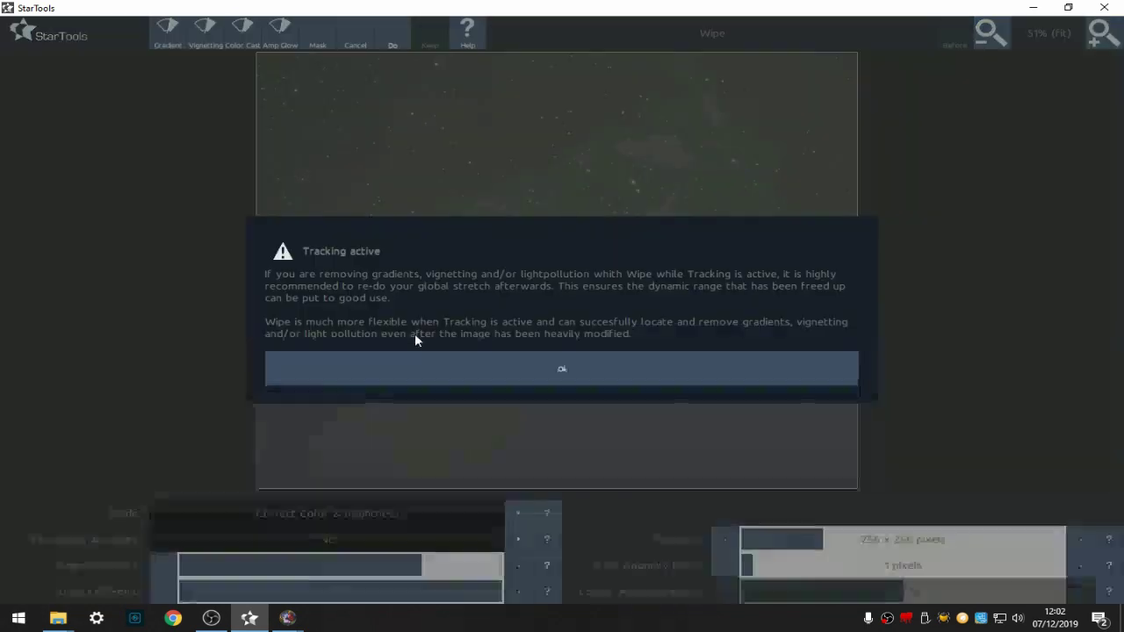
pyautogui.click(535, 379)
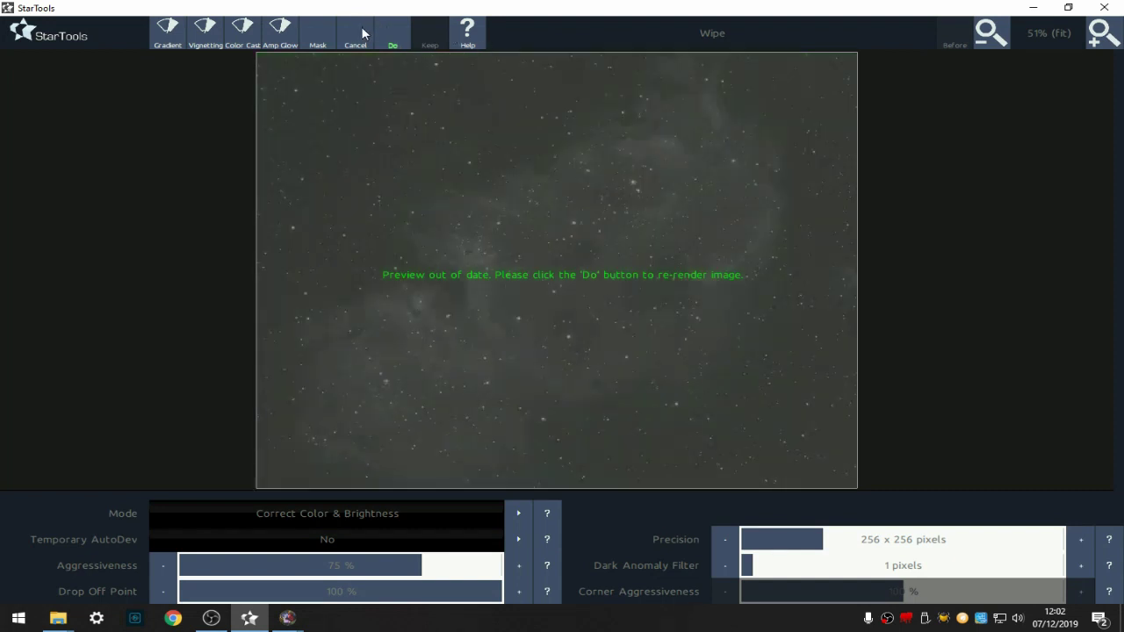
pyautogui.click(508, 539)
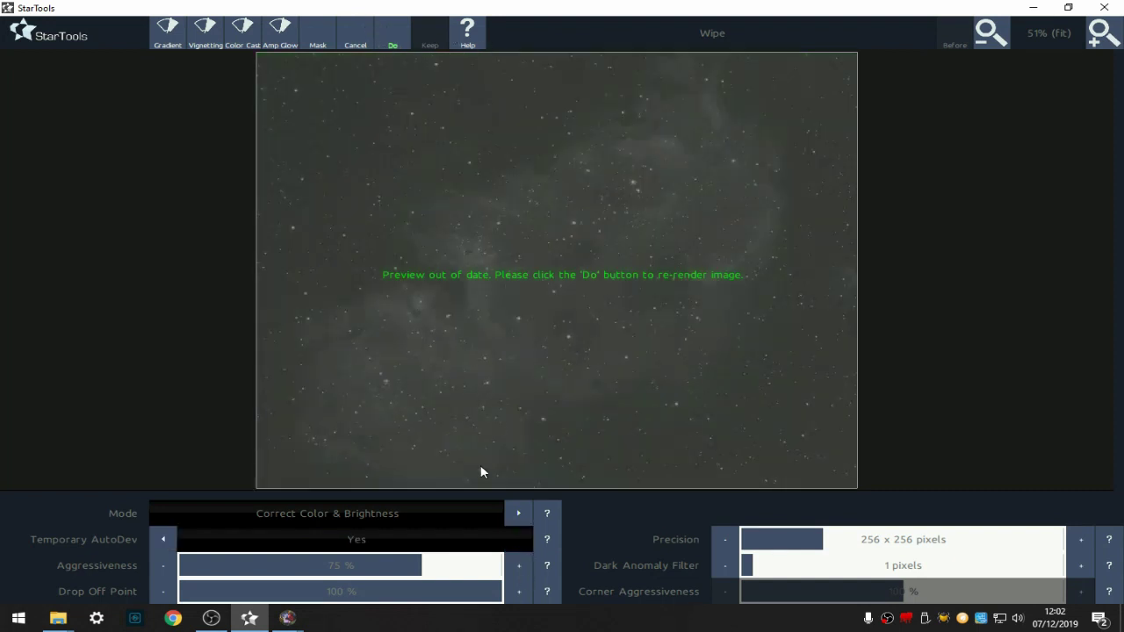
pyautogui.click(395, 44)
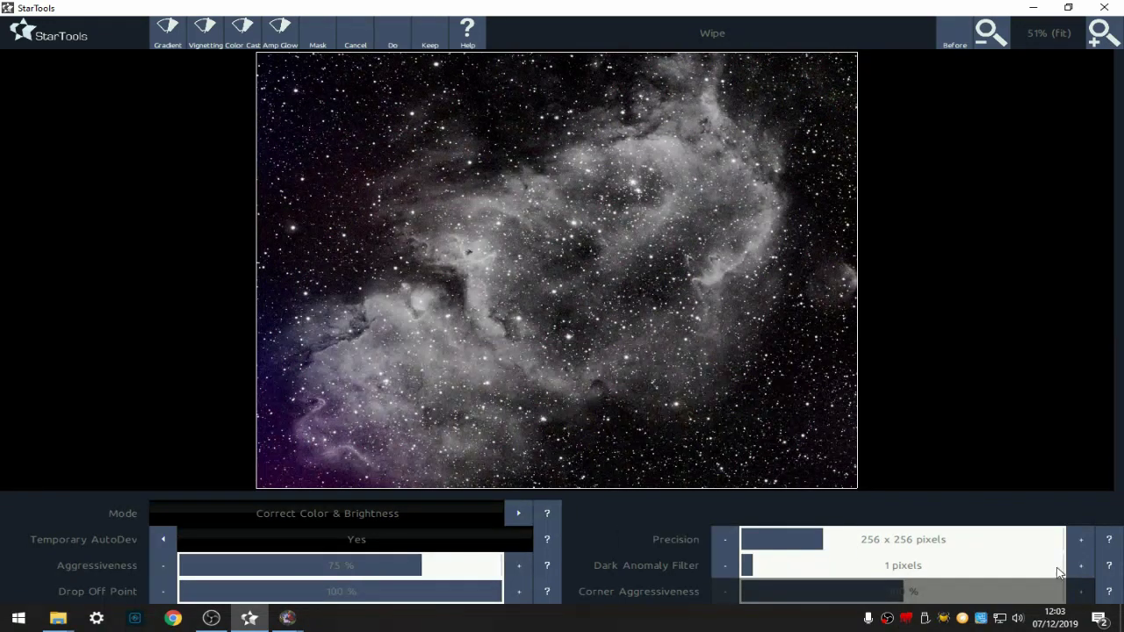
pyautogui.click(1083, 571)
pyautogui.click(1085, 573)
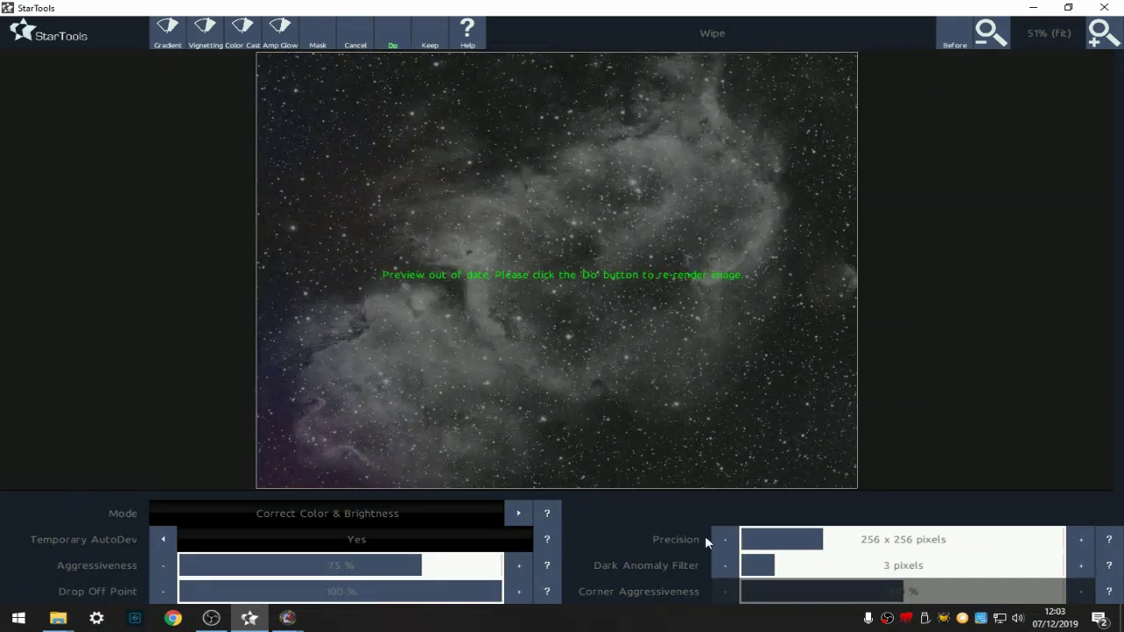
pyautogui.click(392, 40)
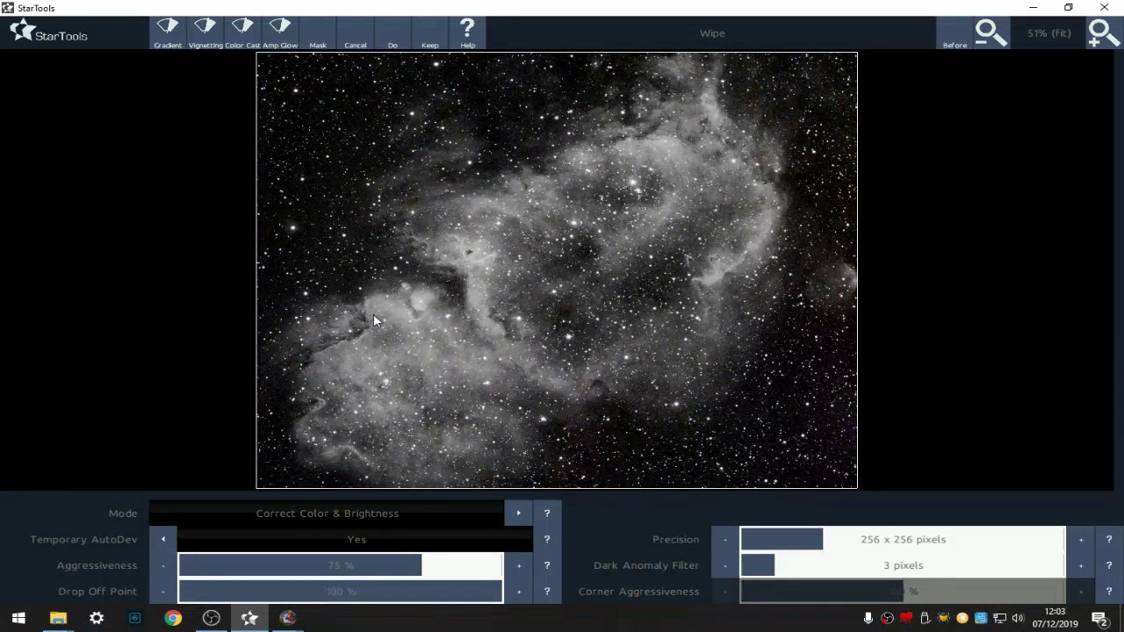
pyautogui.click(439, 39)
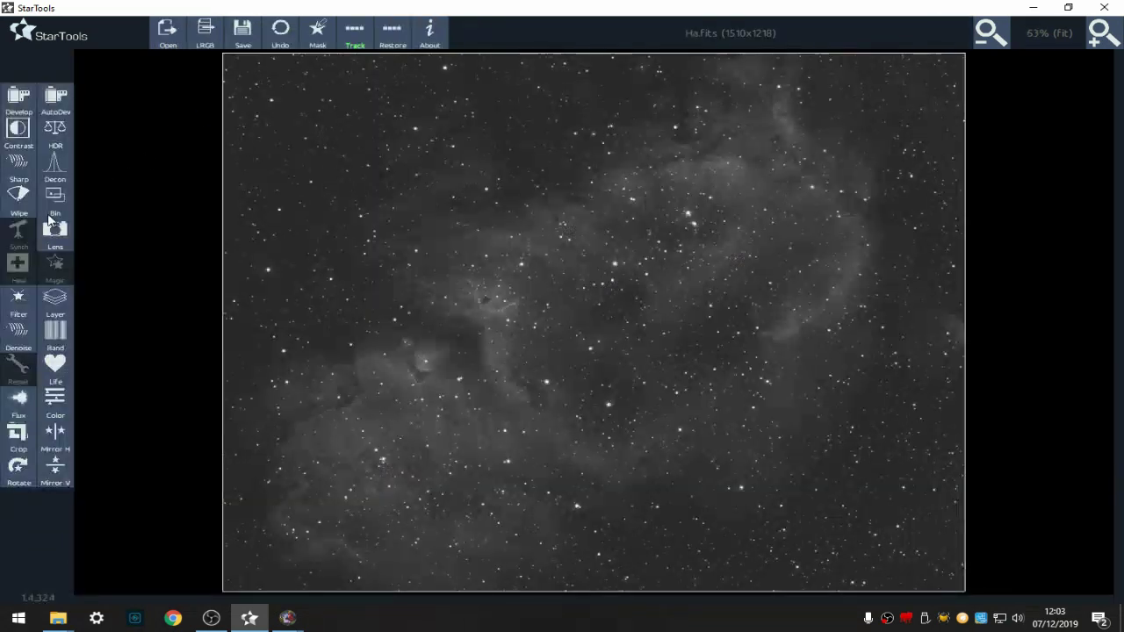
# Start a fresh Develop stretch on the wiped Ha image with the dark anomaly filter at about 16 pixels.
pyautogui.click(19, 102)
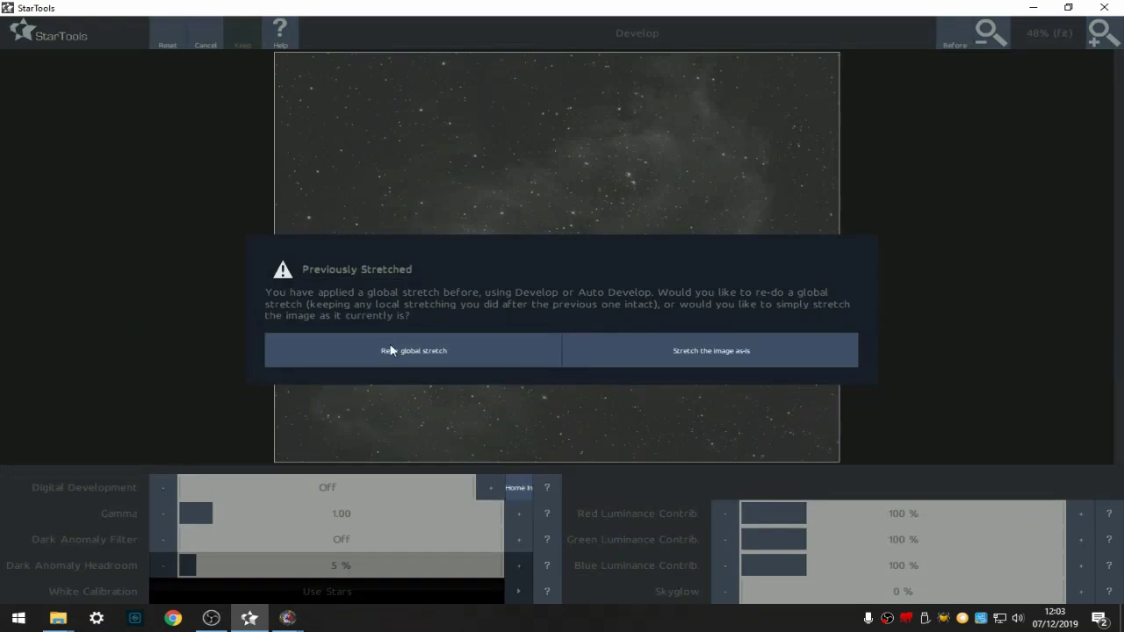
pyautogui.click(383, 349)
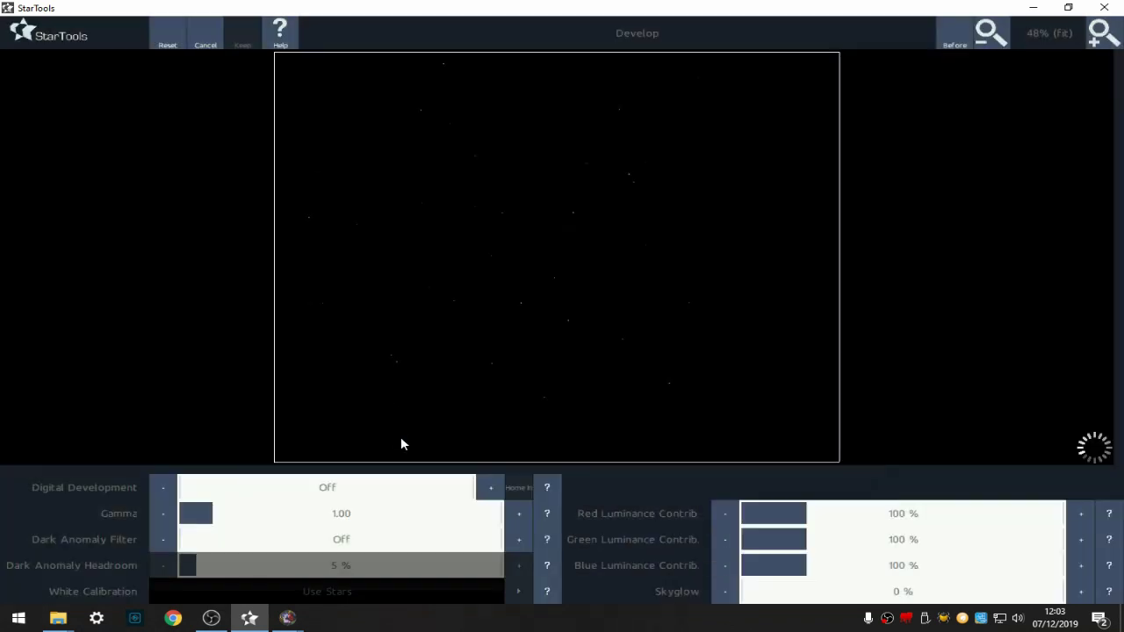
pyautogui.click(421, 540)
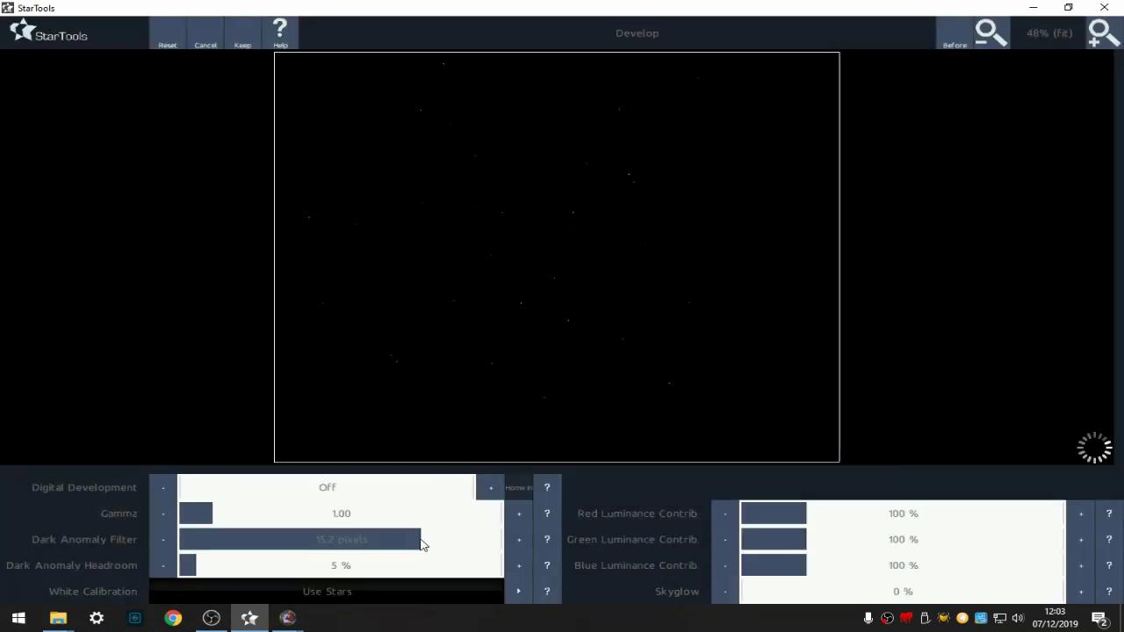
pyautogui.click(519, 544)
pyautogui.click(519, 546)
pyautogui.click(520, 548)
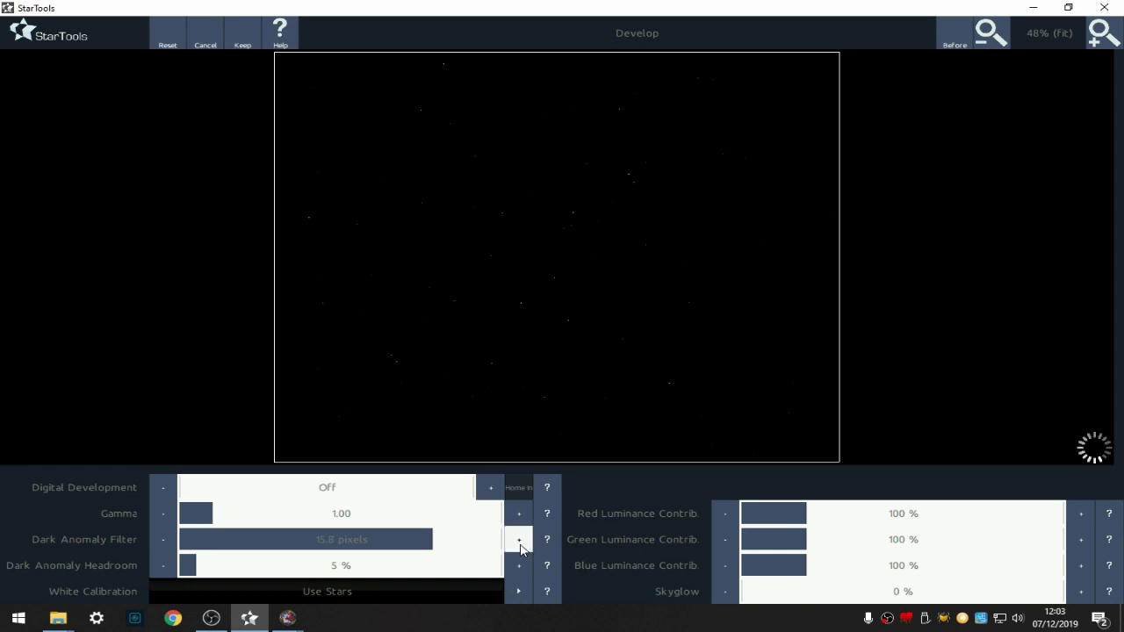
pyautogui.click(521, 548)
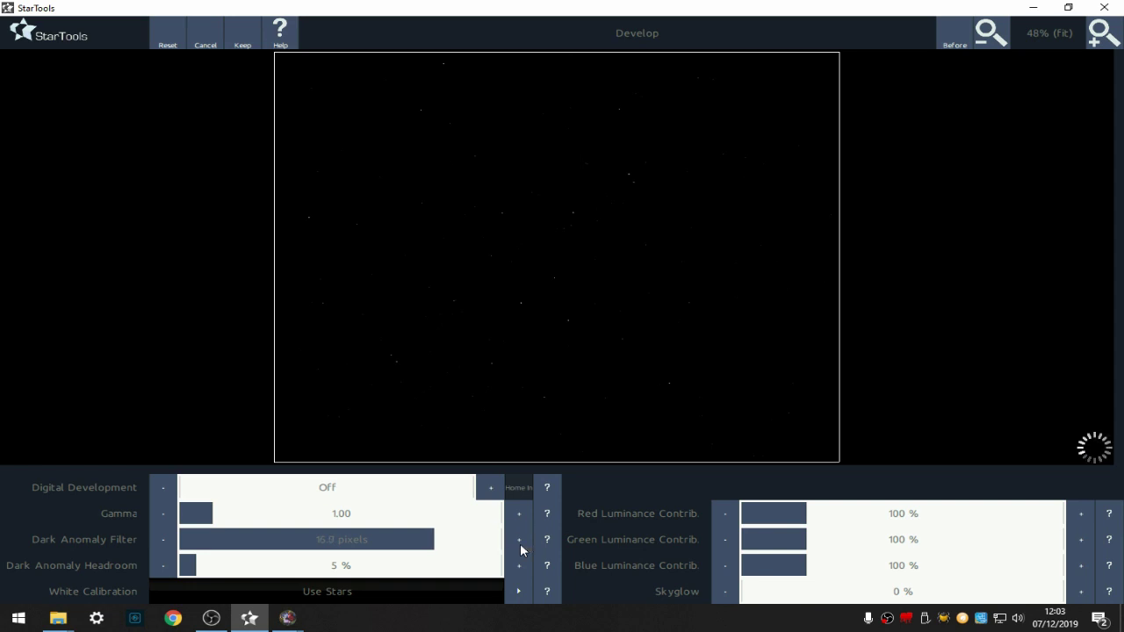
# Raise digital development to 95.76% and keep the stretch.
pyautogui.click(440, 491)
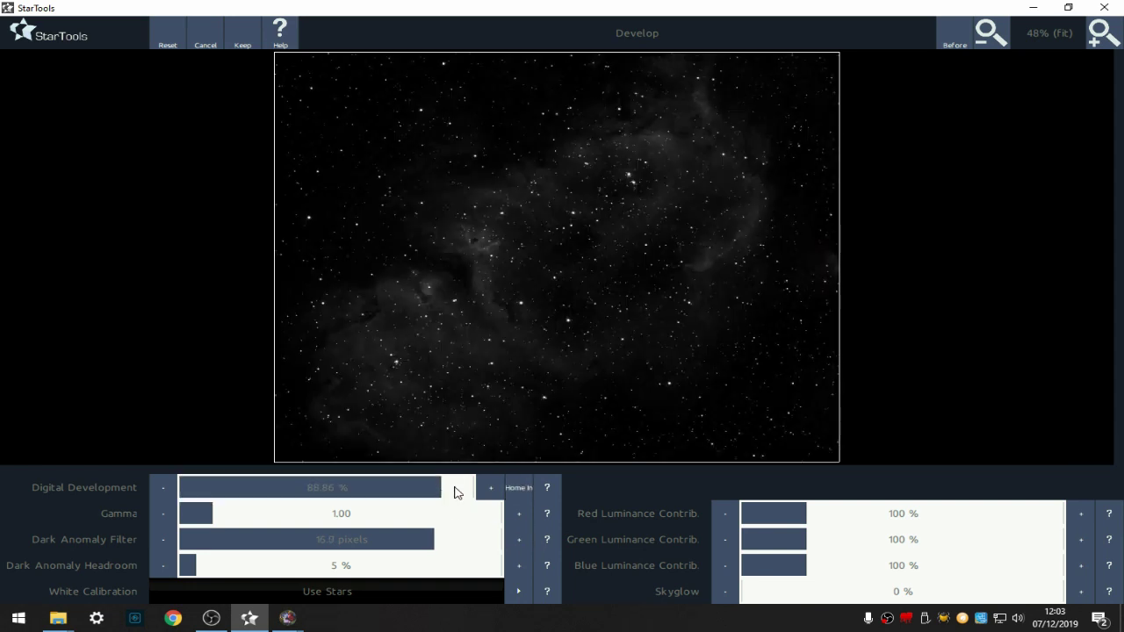
pyautogui.click(454, 492)
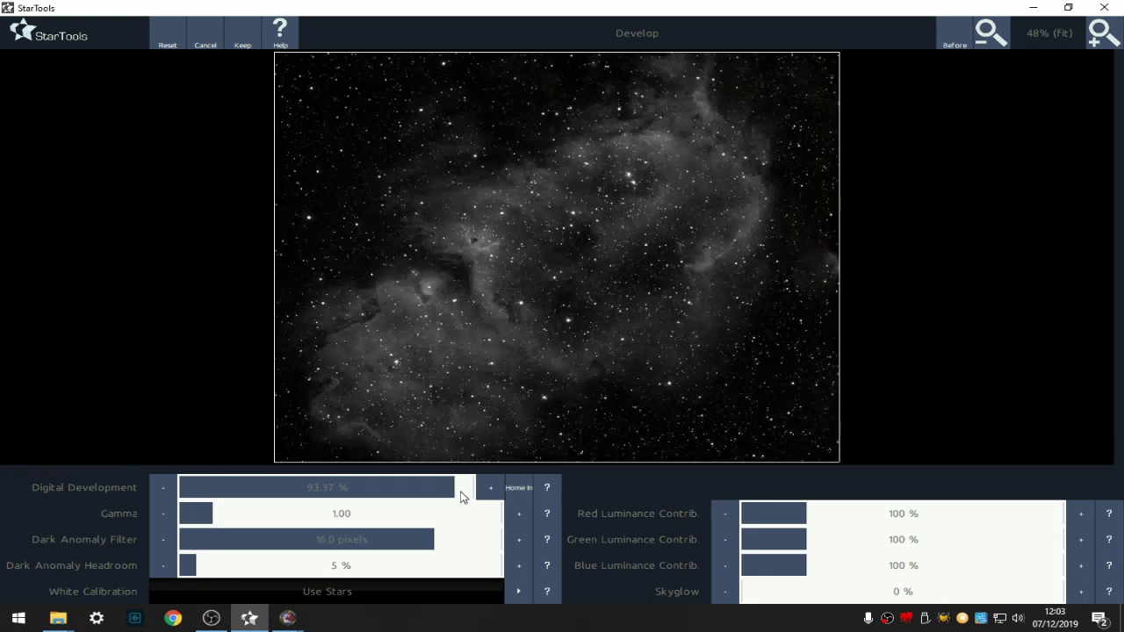
pyautogui.click(463, 491)
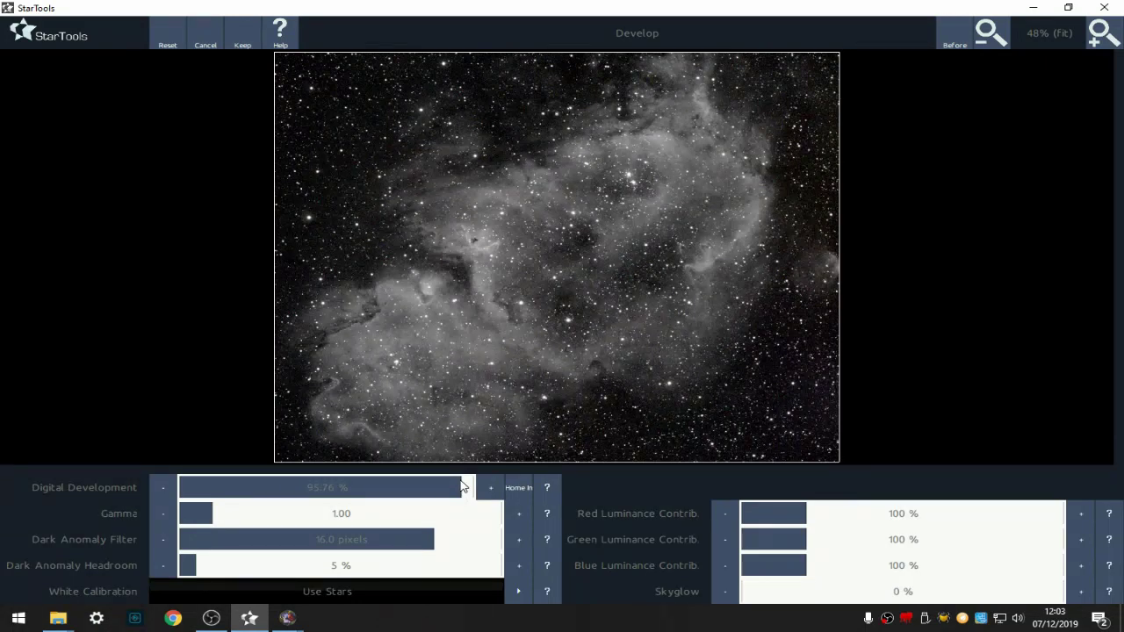
pyautogui.click(244, 36)
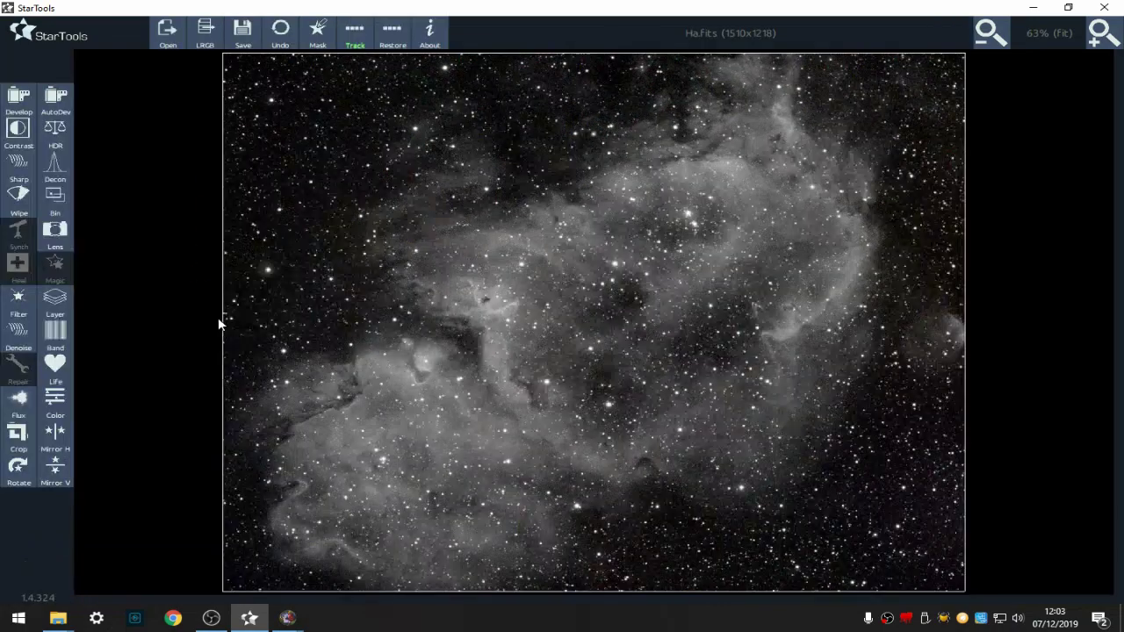
# Save the image into the 'new project' folder as Ha.tiff, replacing the .fits extension.
pyautogui.click(242, 33)
pyautogui.doubleClick(208, 158)
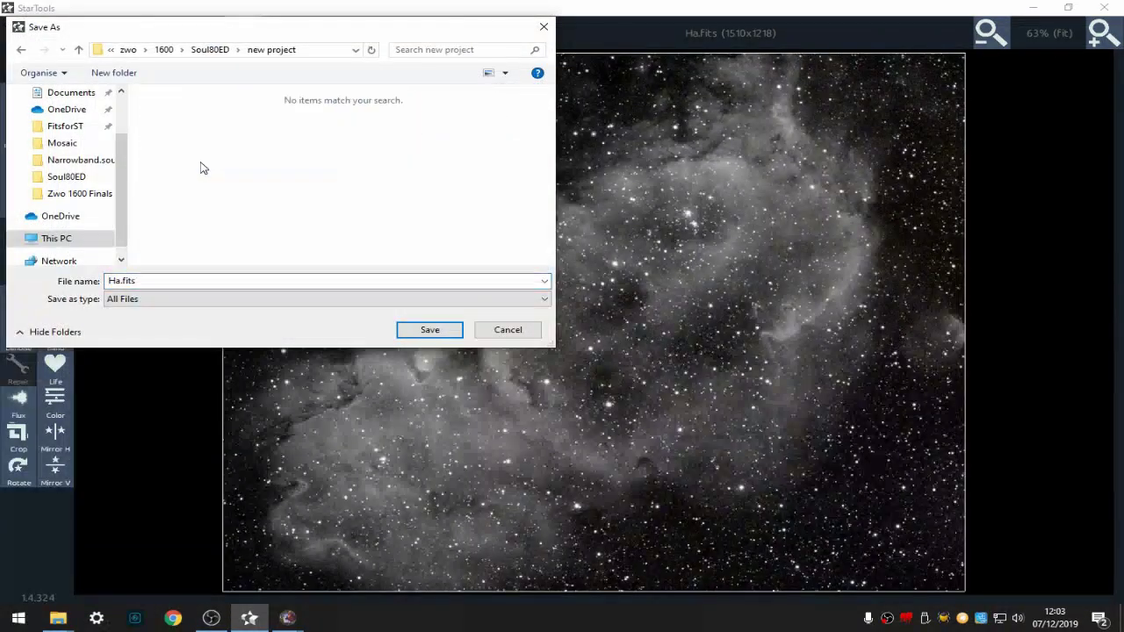
pyautogui.click(136, 280)
pyautogui.moveTo(132, 280); pyautogui.dragTo(122, 280)
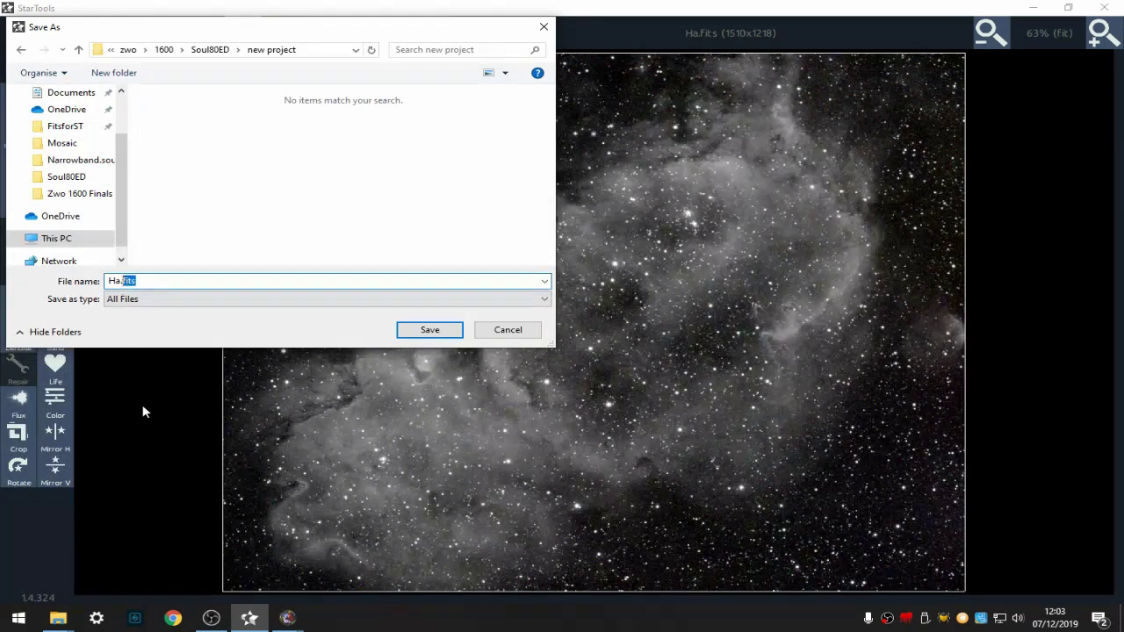
pyautogui.write('tiff')
pyautogui.click(430, 329)
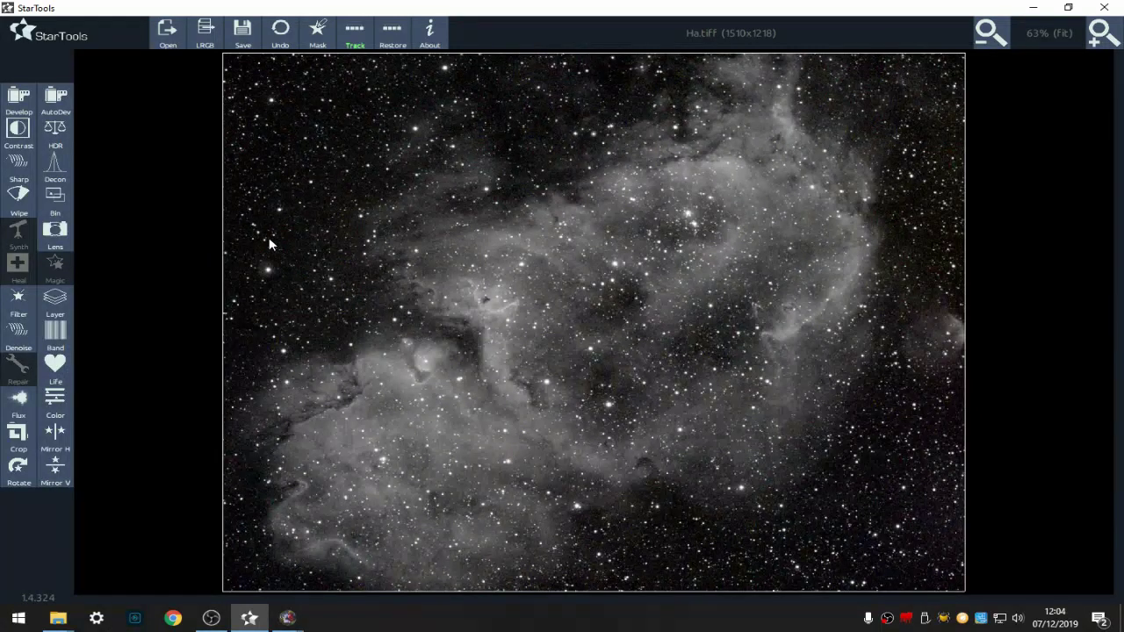
# Open S2.fits from the Soul80ED folder and declare it linear, Bayered, not white-balanced data.
pyautogui.click(159, 39)
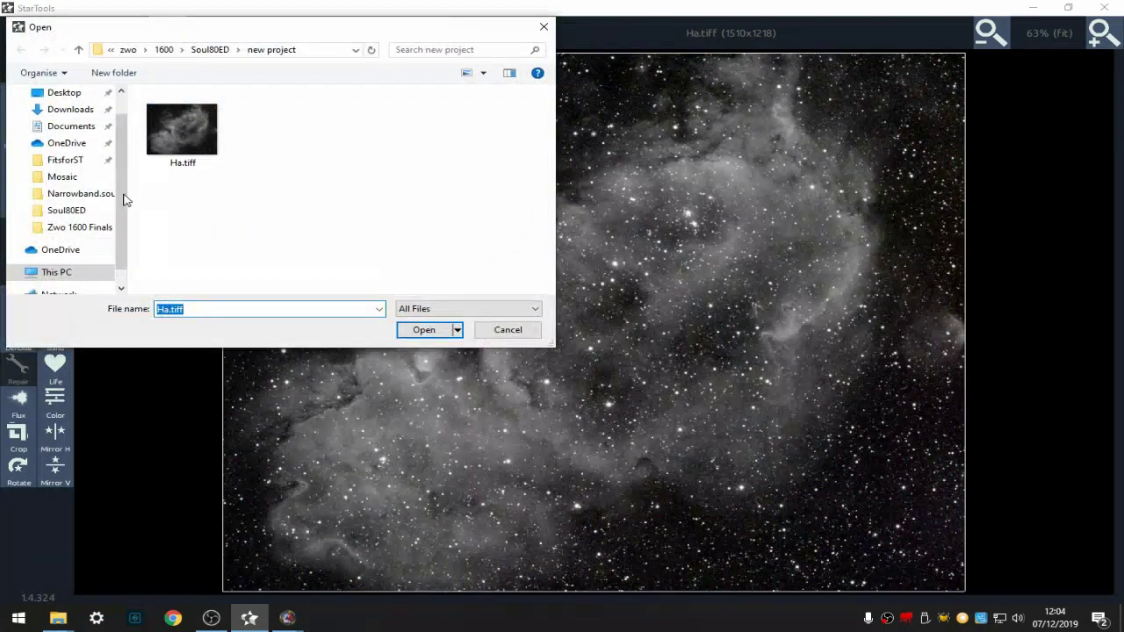
pyautogui.click(73, 211)
pyautogui.scroll(-1, 182, 235)
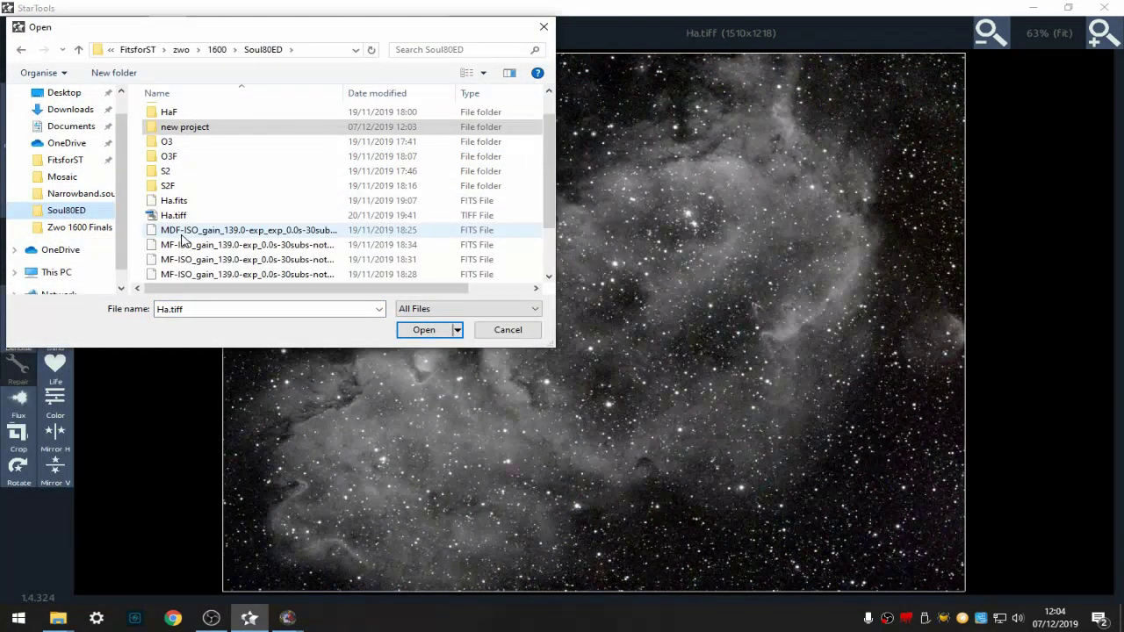
pyautogui.scroll(-2, 182, 239)
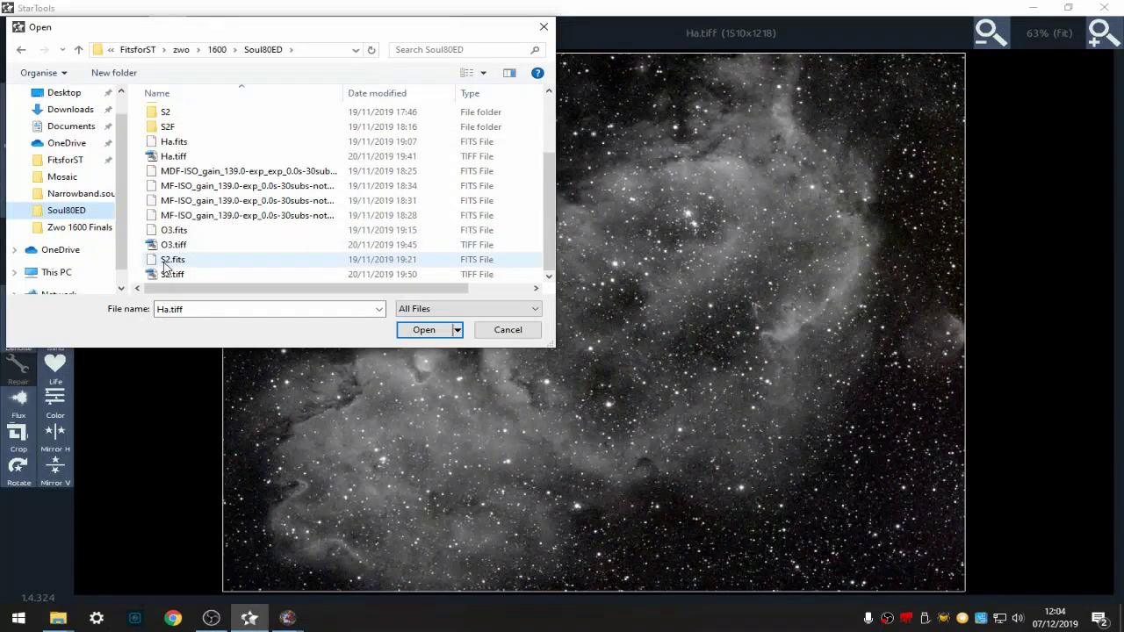
pyautogui.click(167, 260)
pyautogui.click(424, 329)
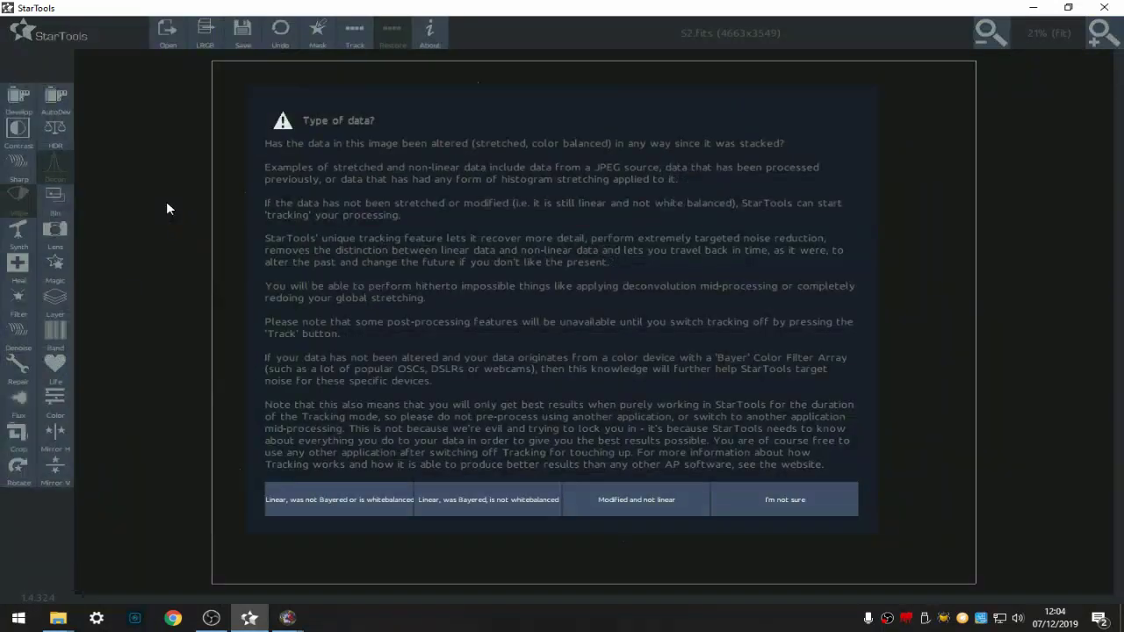
pyautogui.click(520, 506)
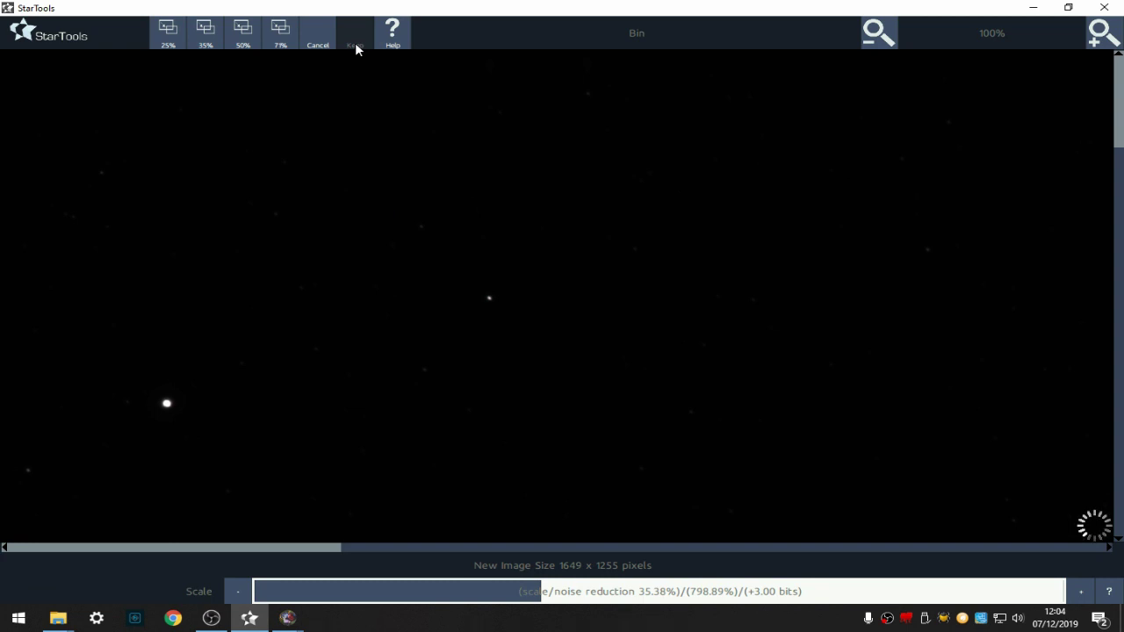
# Keep the 1649x1255 bin of S2 and apply the matching 1510x1218 crop.
pyautogui.click(355, 44)
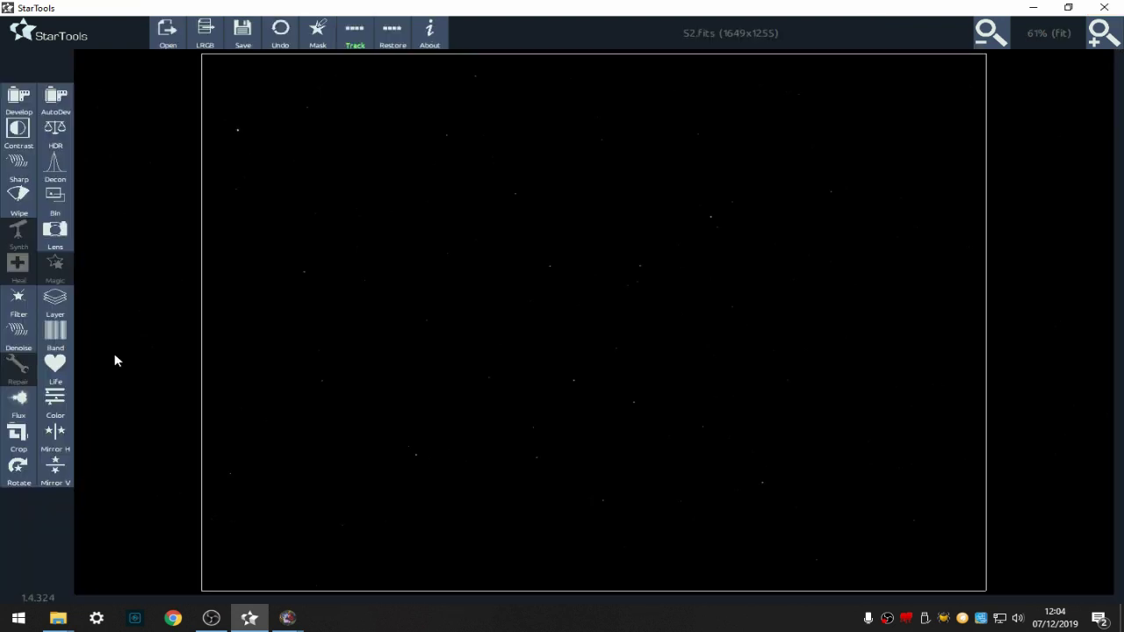
pyautogui.click(19, 439)
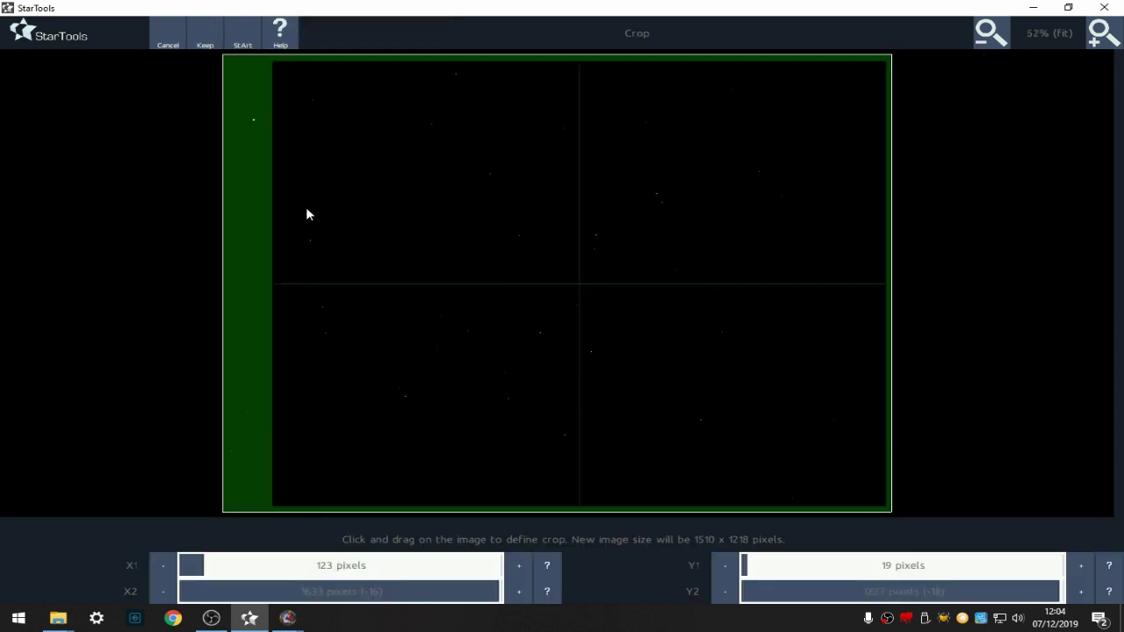
pyautogui.click(203, 44)
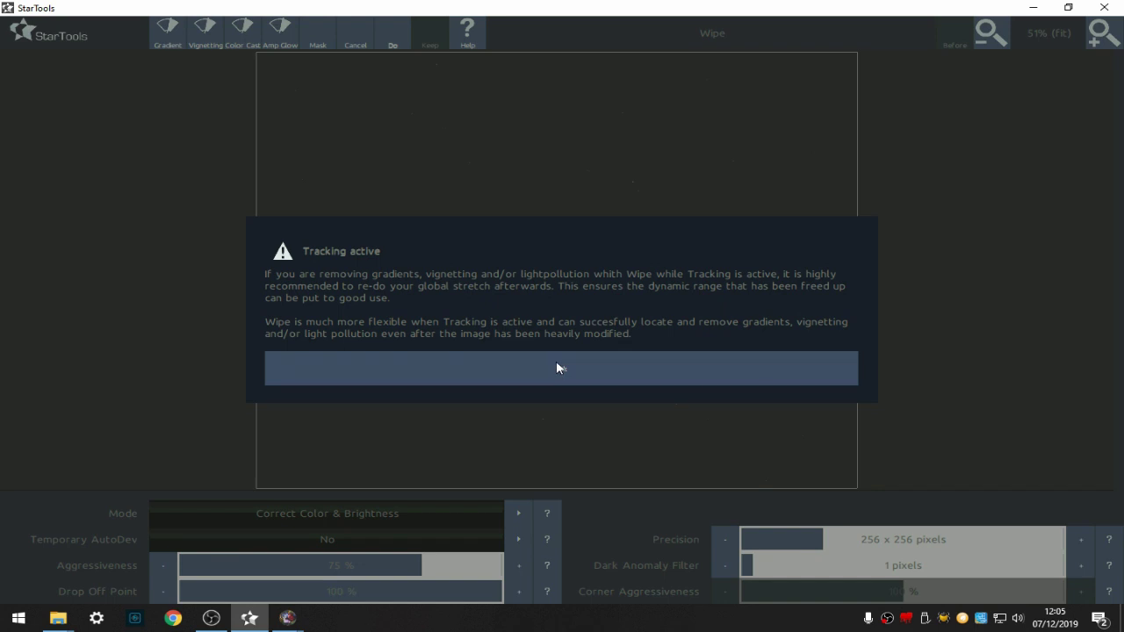
pyautogui.click(557, 365)
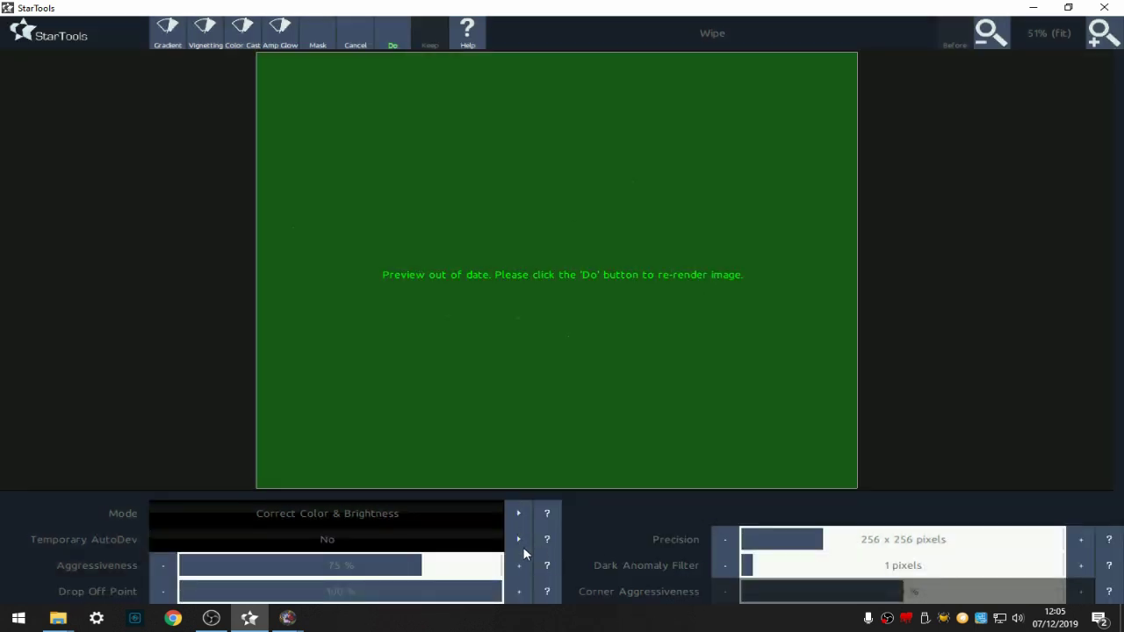
# Wipe the S2 gradients using temporary AutoDev and a 3-pixel dark anomaly filter, keeping the result.
pyautogui.click(518, 539)
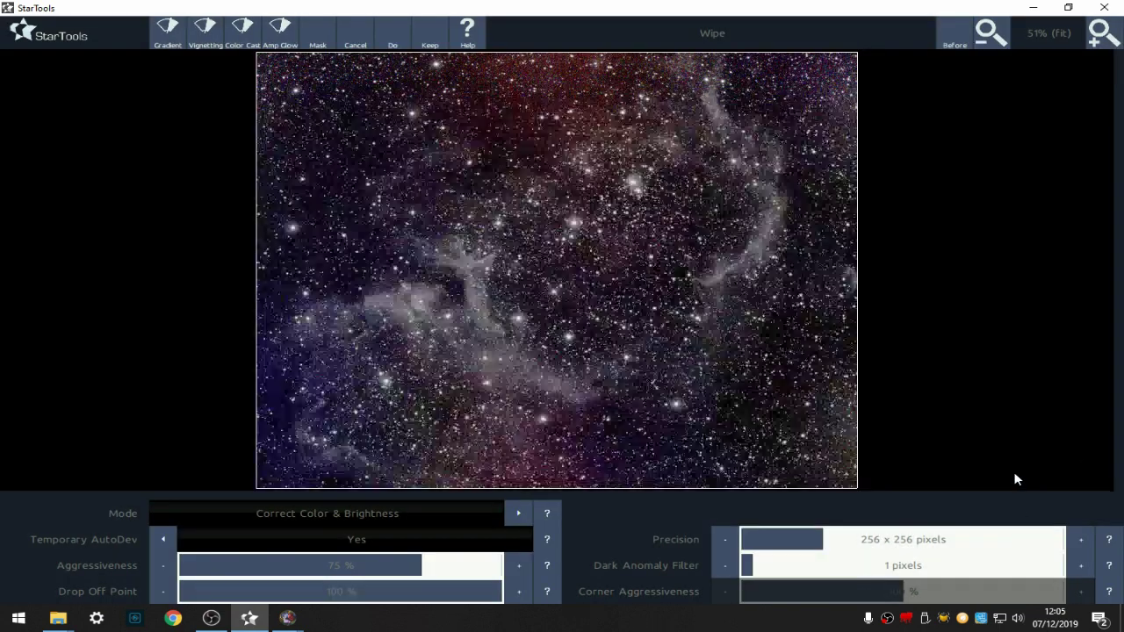
pyautogui.click(1081, 565)
pyautogui.click(1081, 565)
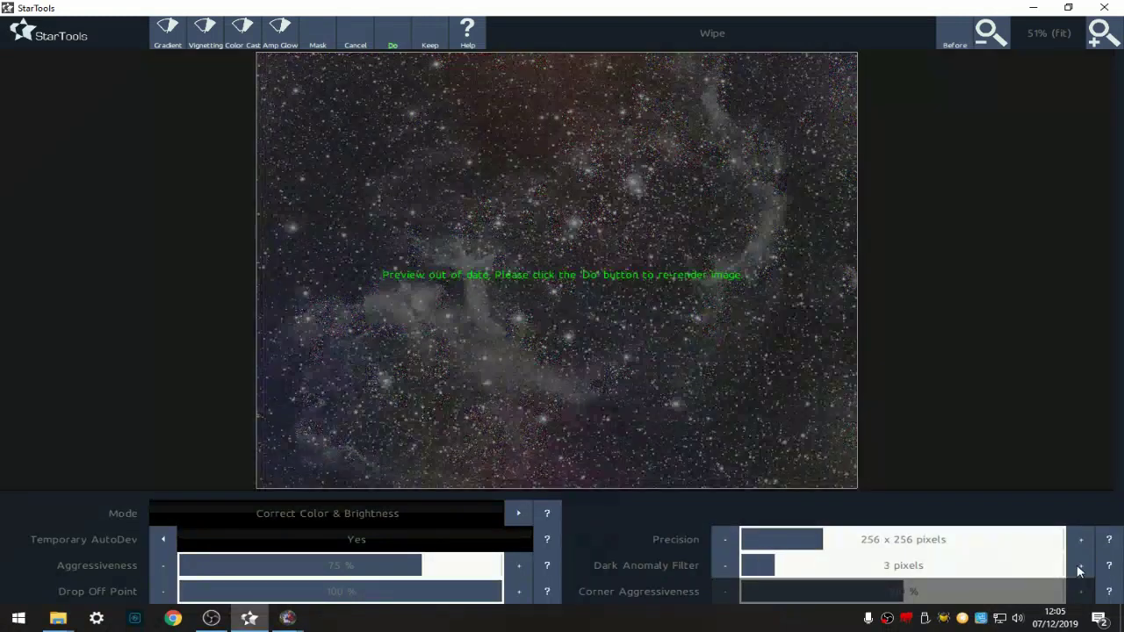
pyautogui.click(392, 39)
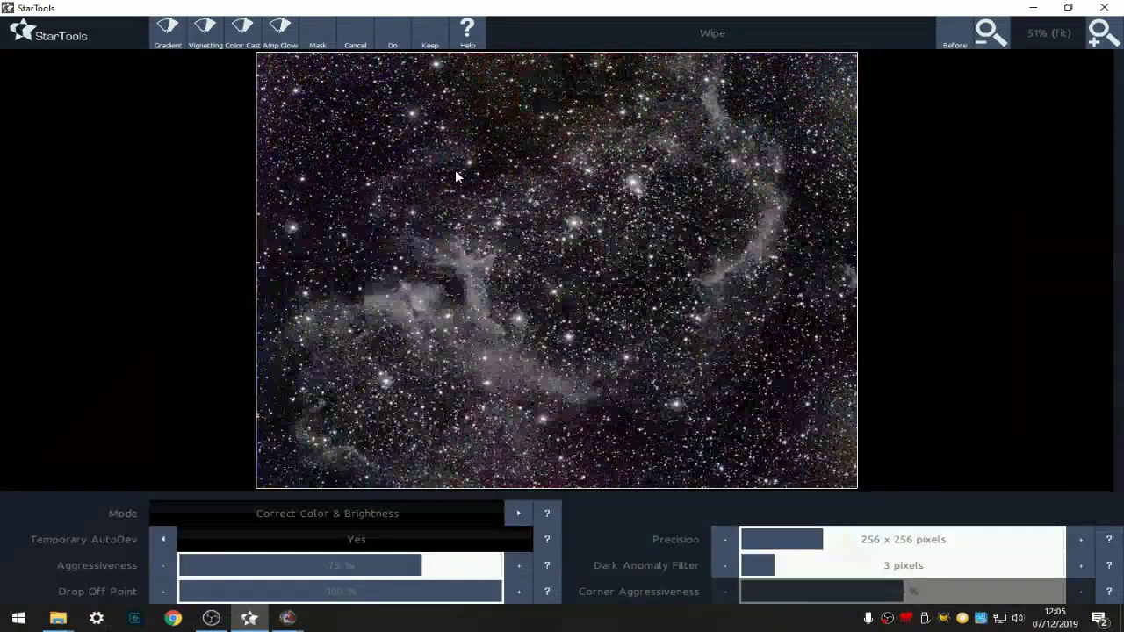
pyautogui.click(422, 33)
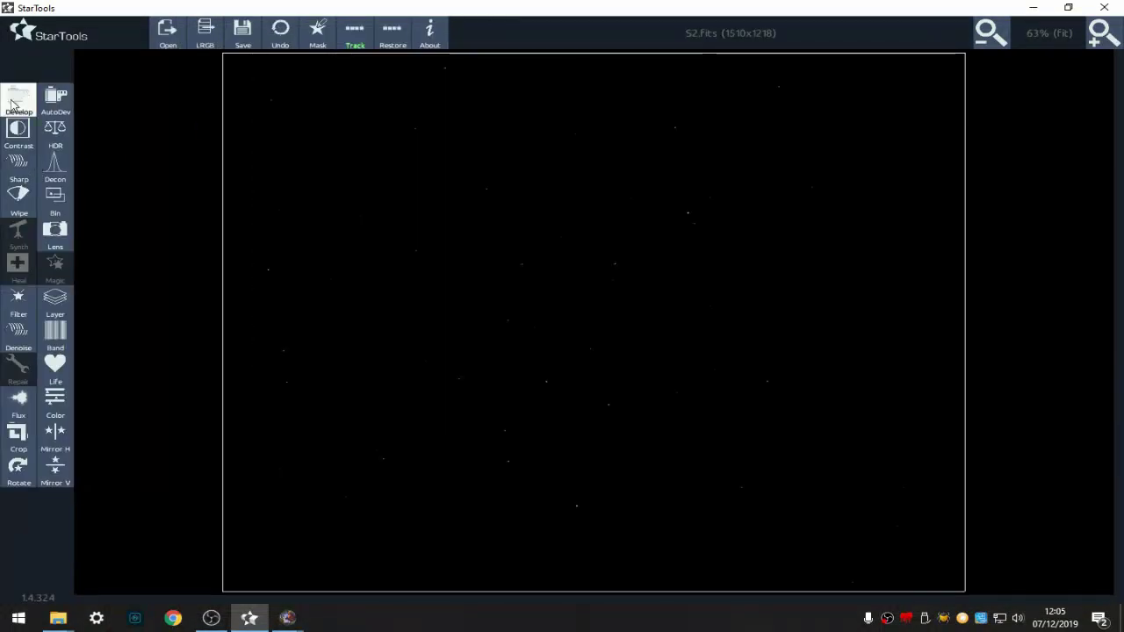
pyautogui.click(15, 103)
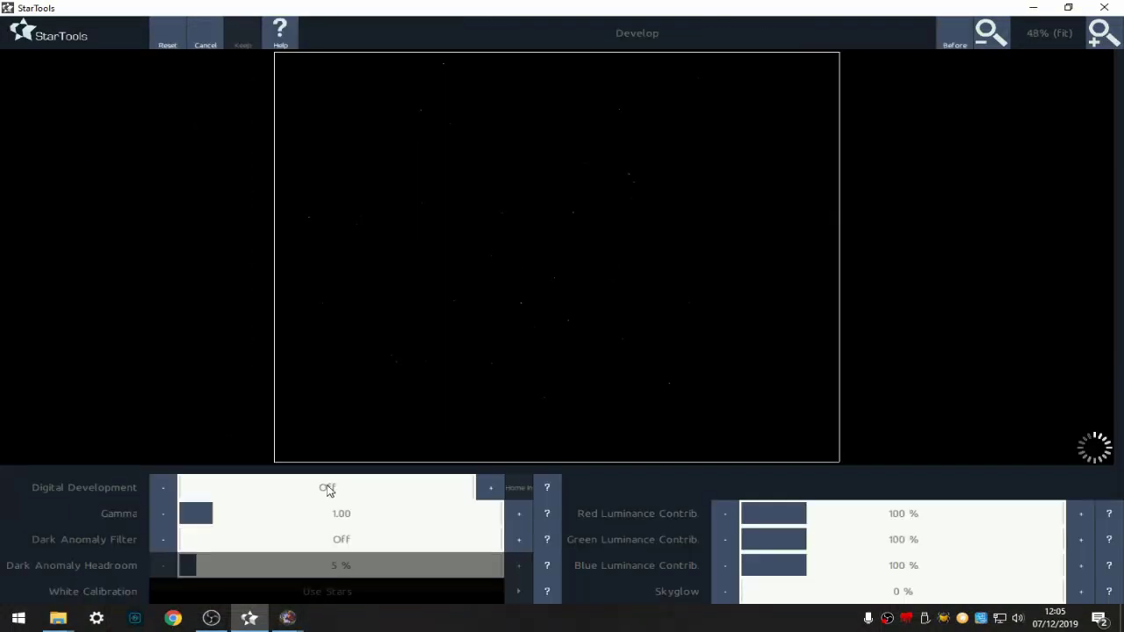
# Stretch S2 with a 16.0-pixel dark anomaly filter and 97.40% digital development, then keep it.
pyautogui.click(451, 489)
pyautogui.click(458, 542)
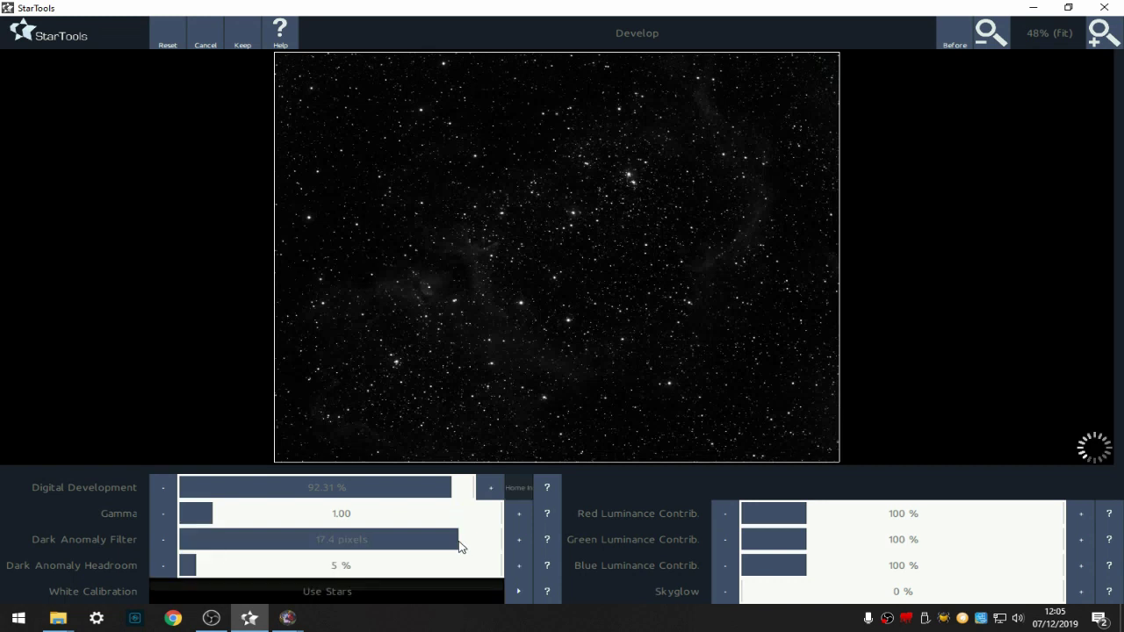
pyautogui.click(443, 544)
pyautogui.click(172, 546)
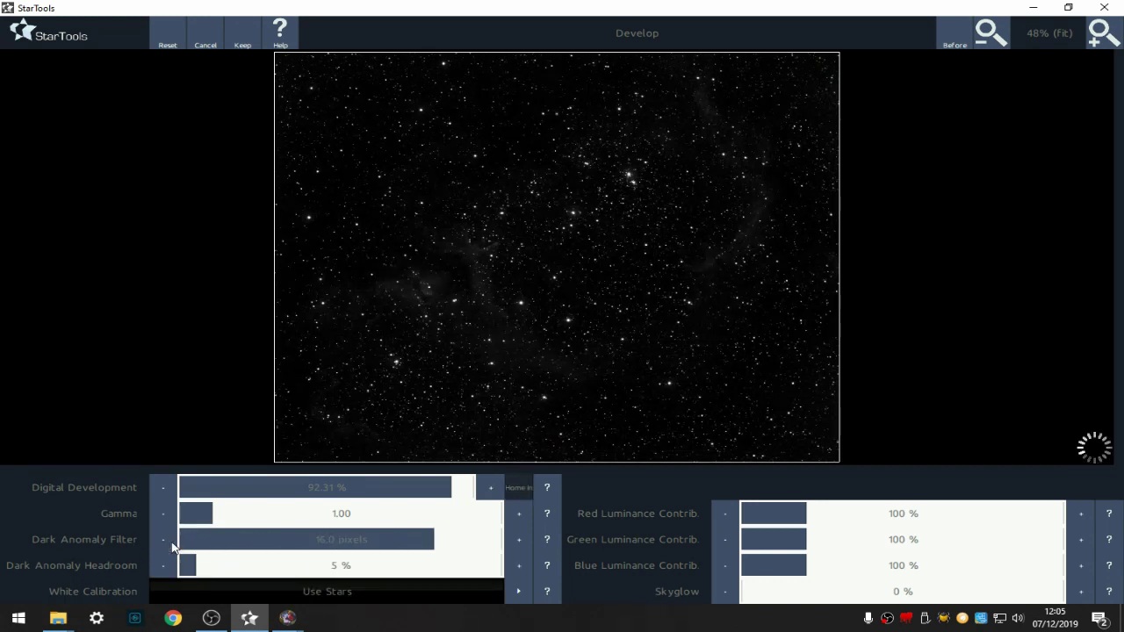
pyautogui.click(460, 488)
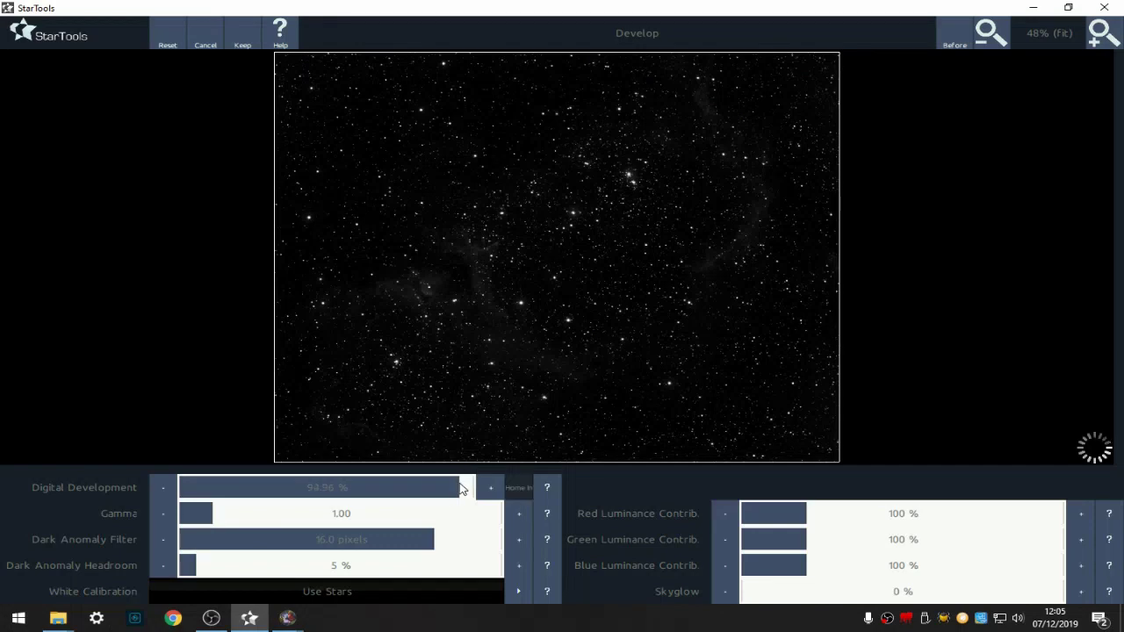
pyautogui.click(466, 491)
pyautogui.click(466, 493)
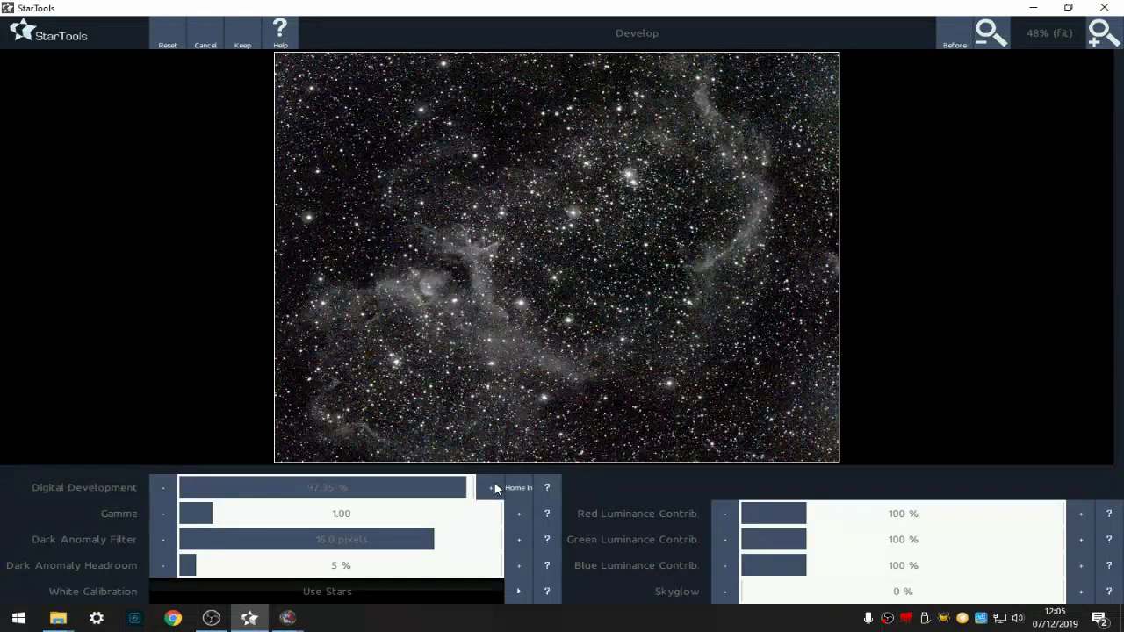
pyautogui.click(491, 488)
pyautogui.click(492, 487)
pyautogui.click(243, 35)
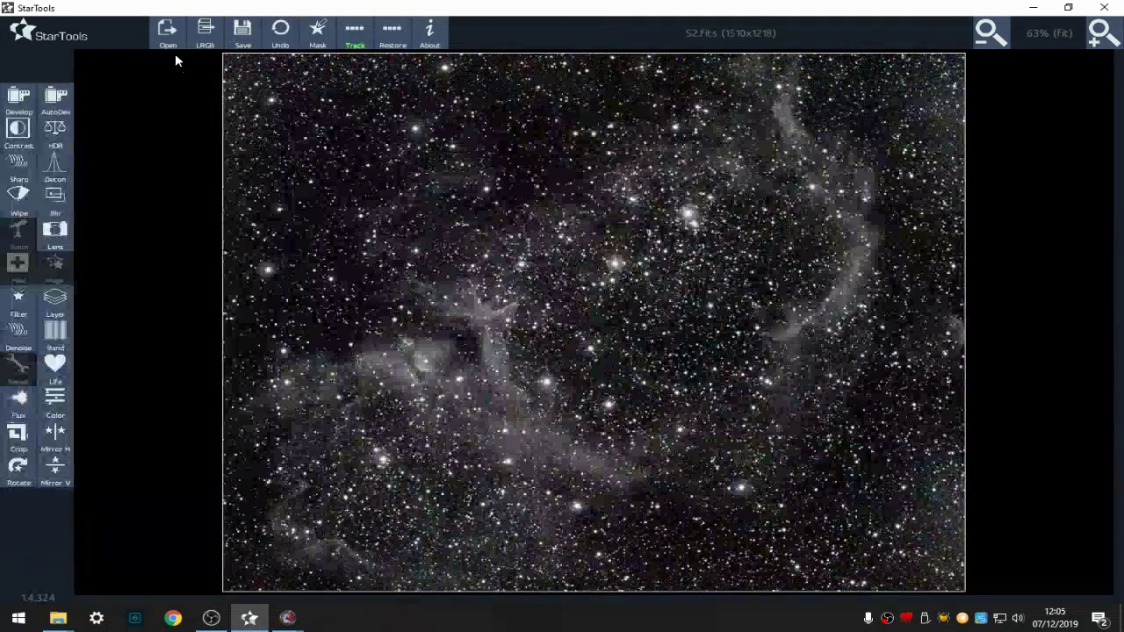
# Save the processed image to the 'new project' folder, changing the .fits extension to S2.tiff.
pyautogui.click(248, 42)
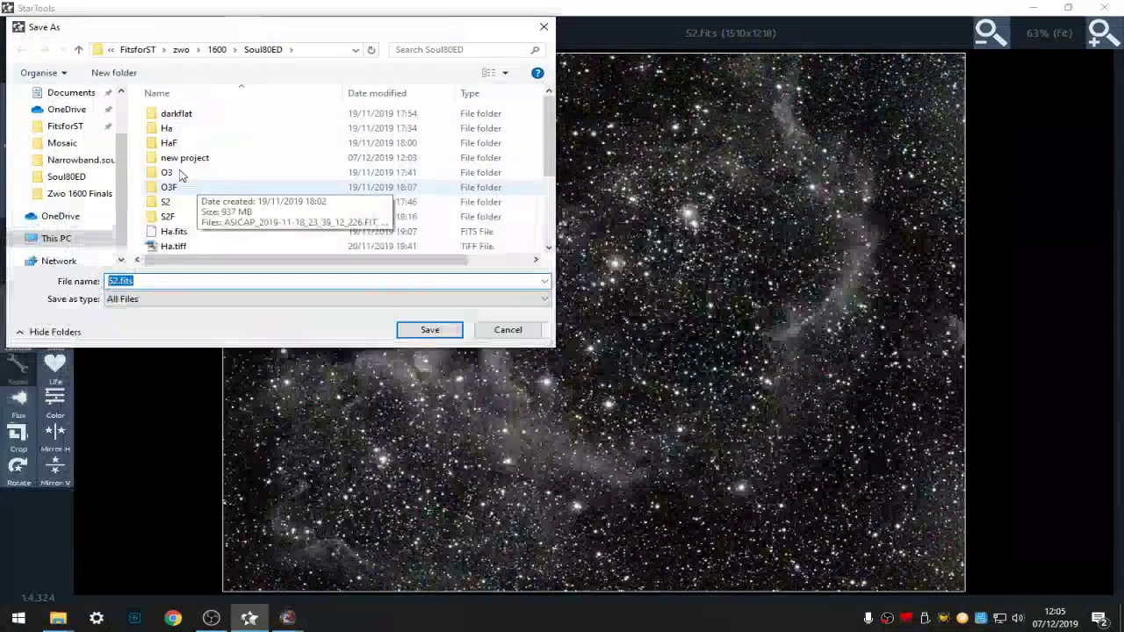
pyautogui.doubleClick(230, 153)
pyautogui.doubleClick(141, 280)
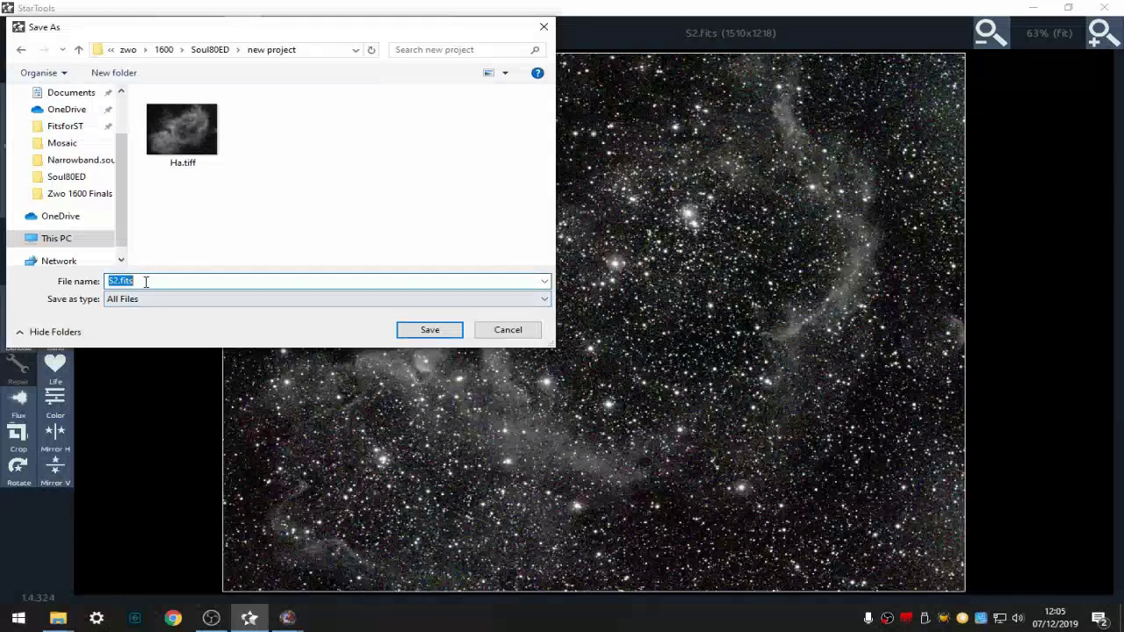
pyautogui.moveTo(140, 280); pyautogui.dragTo(120, 280)
pyautogui.write('tiff')
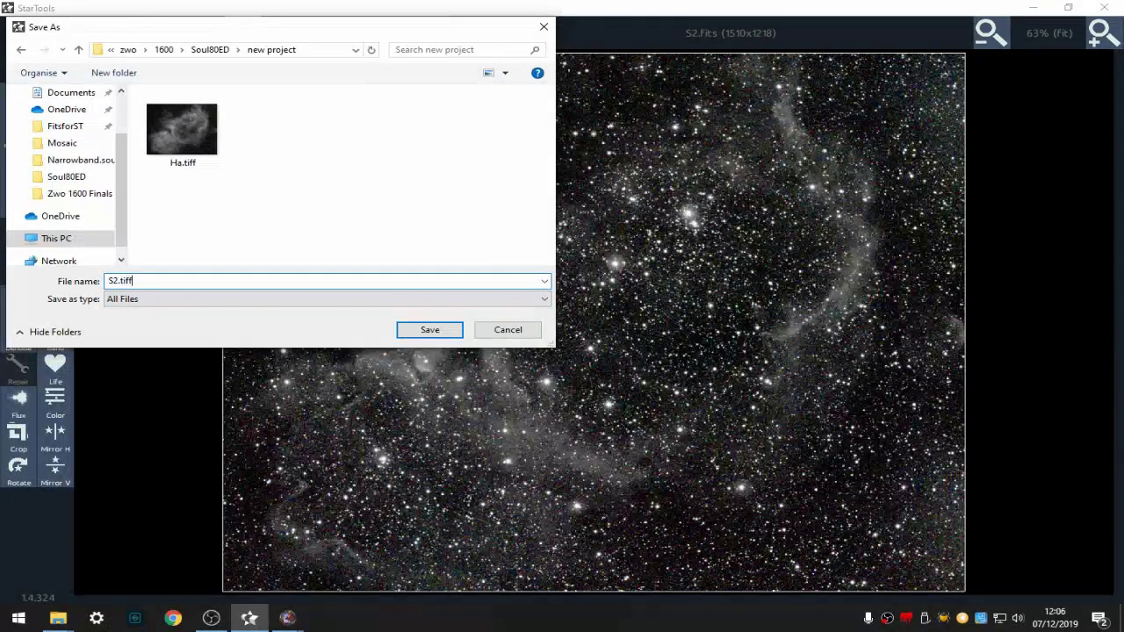
pyautogui.click(430, 330)
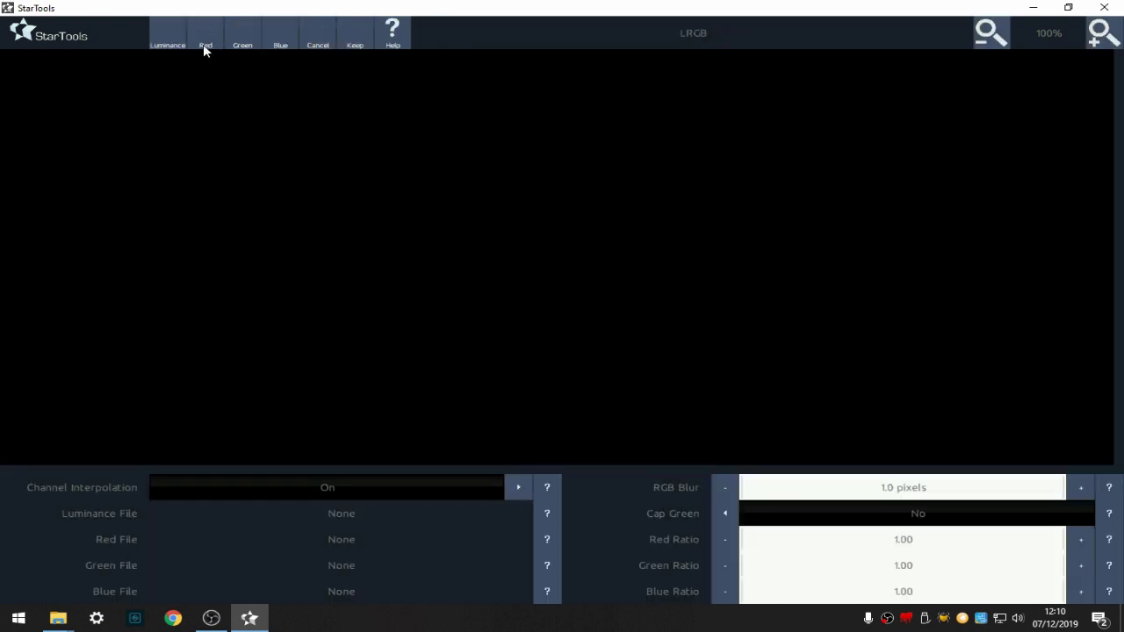
# Assign S2.tiff to red, Ha.tiff to green and O3.tiff to blue in LRGB.
pyautogui.click(206, 37)
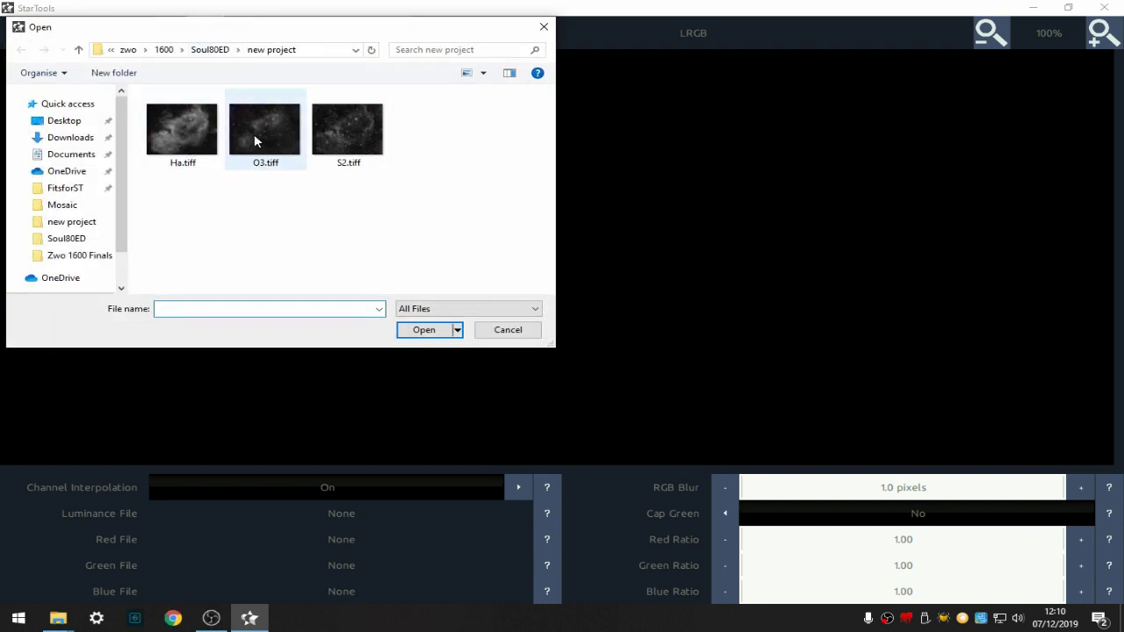
pyautogui.click(337, 132)
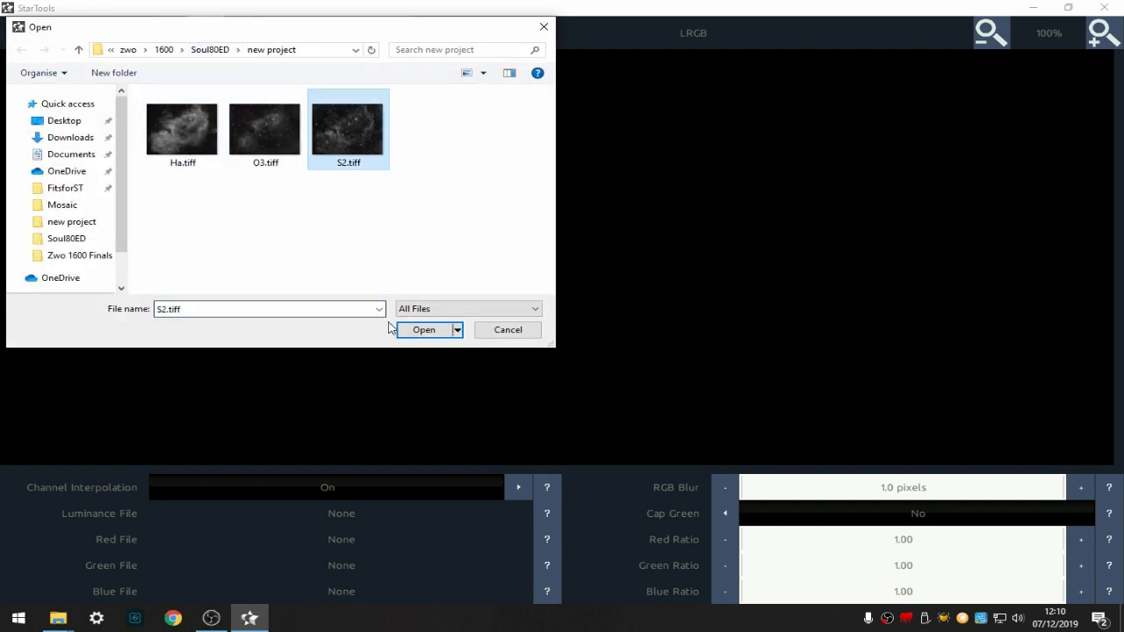
pyautogui.click(410, 331)
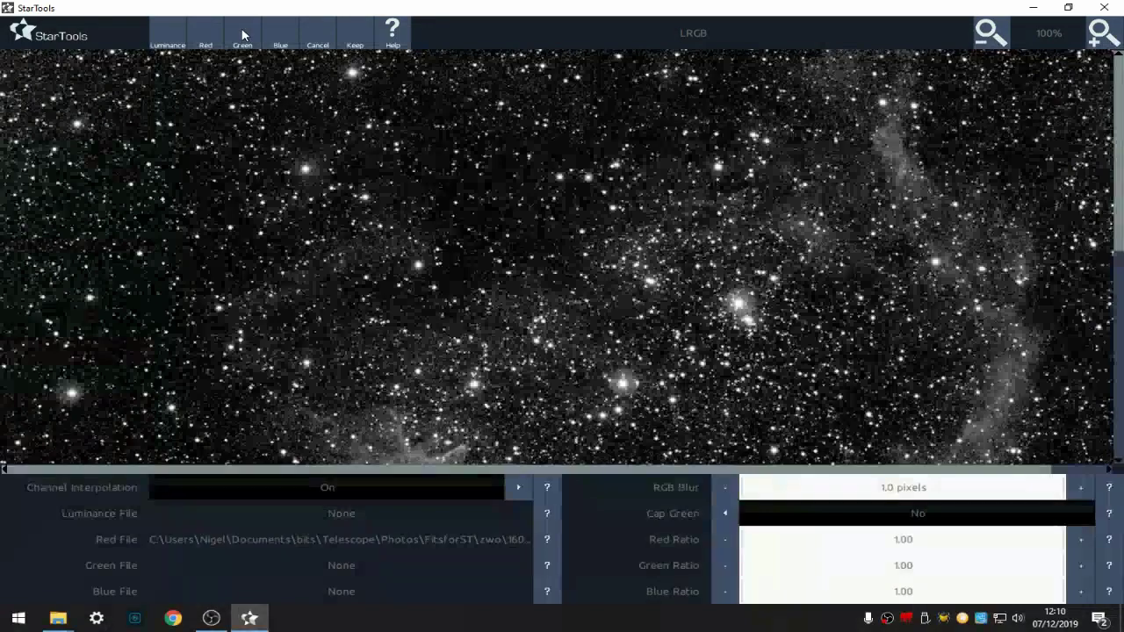
pyautogui.click(242, 35)
pyautogui.click(200, 134)
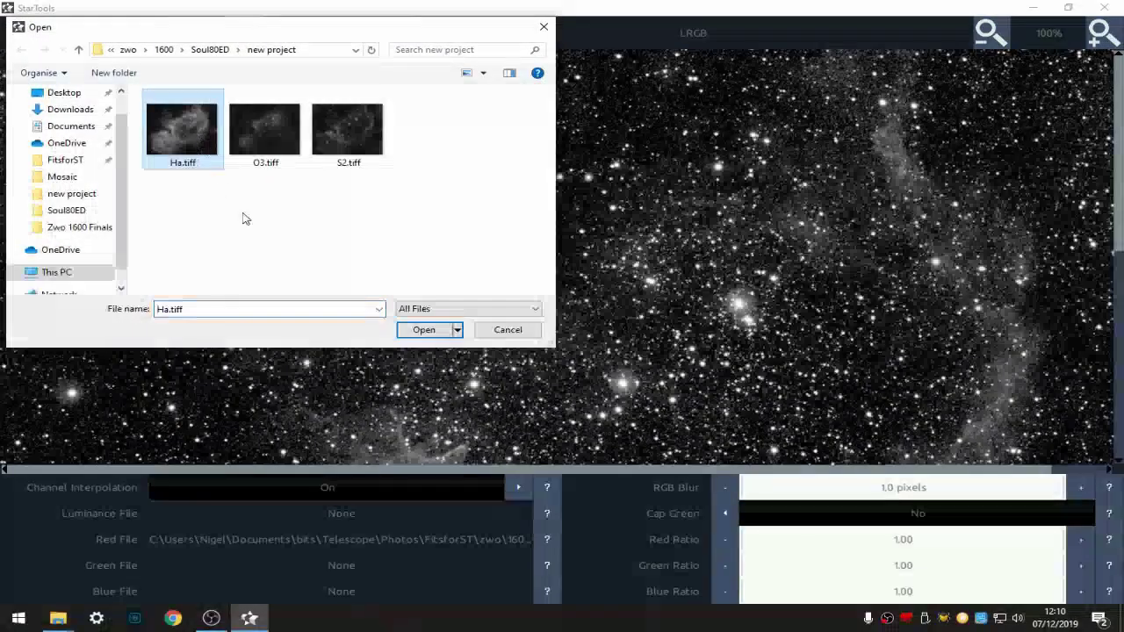
pyautogui.click(424, 329)
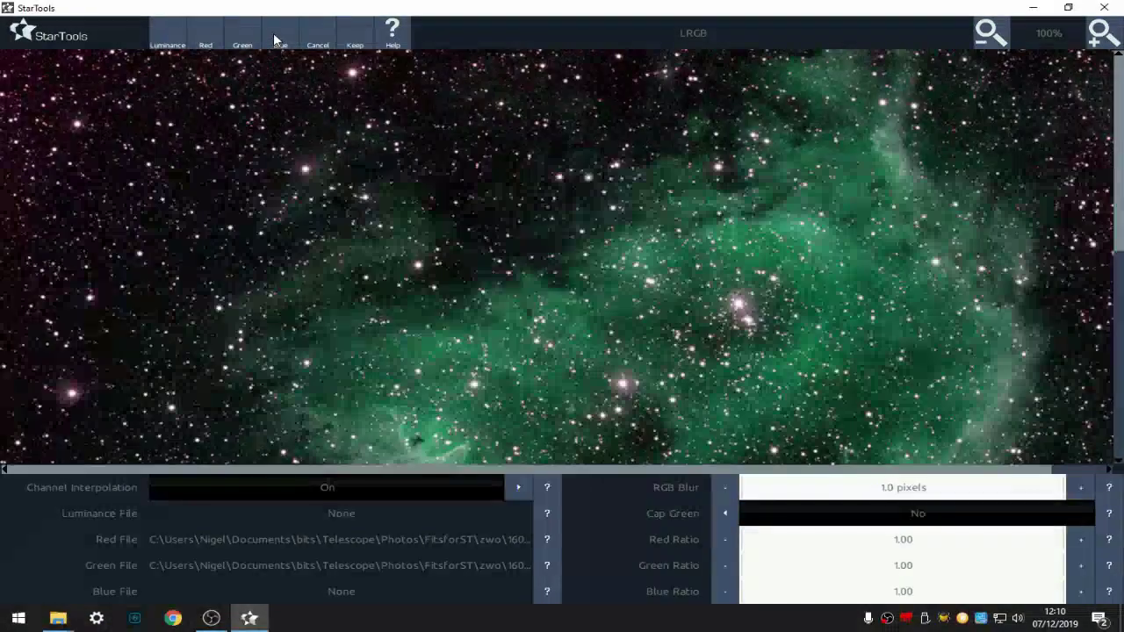
pyautogui.click(273, 33)
pyautogui.click(275, 125)
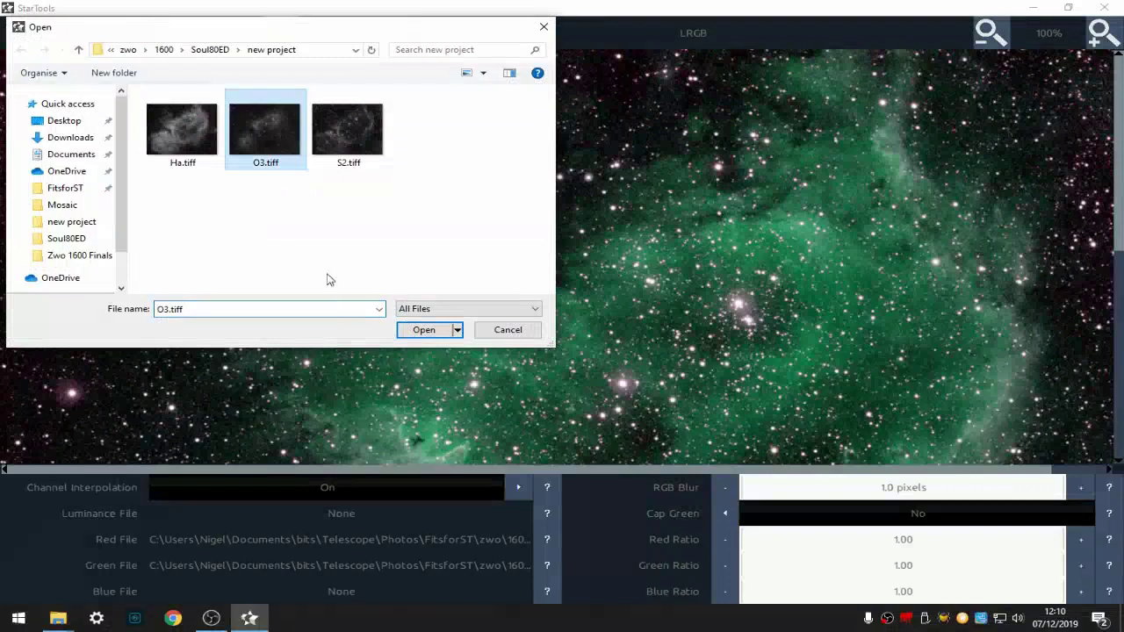
pyautogui.click(406, 329)
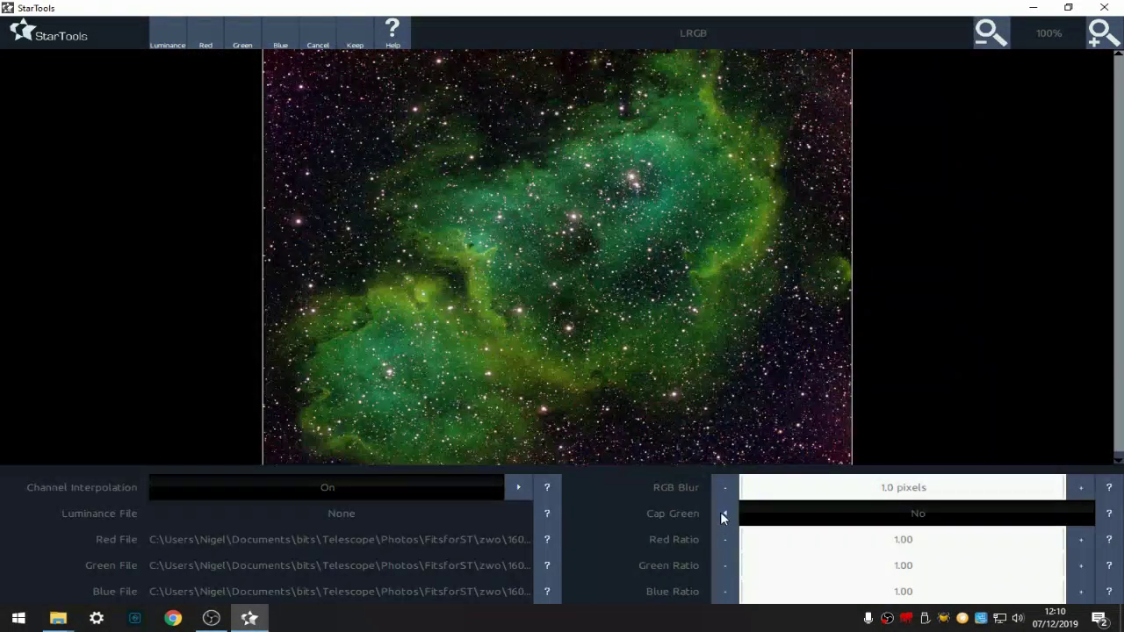
# Cap the green channel and load Ha.tiff as the luminance file.
pyautogui.click(723, 515)
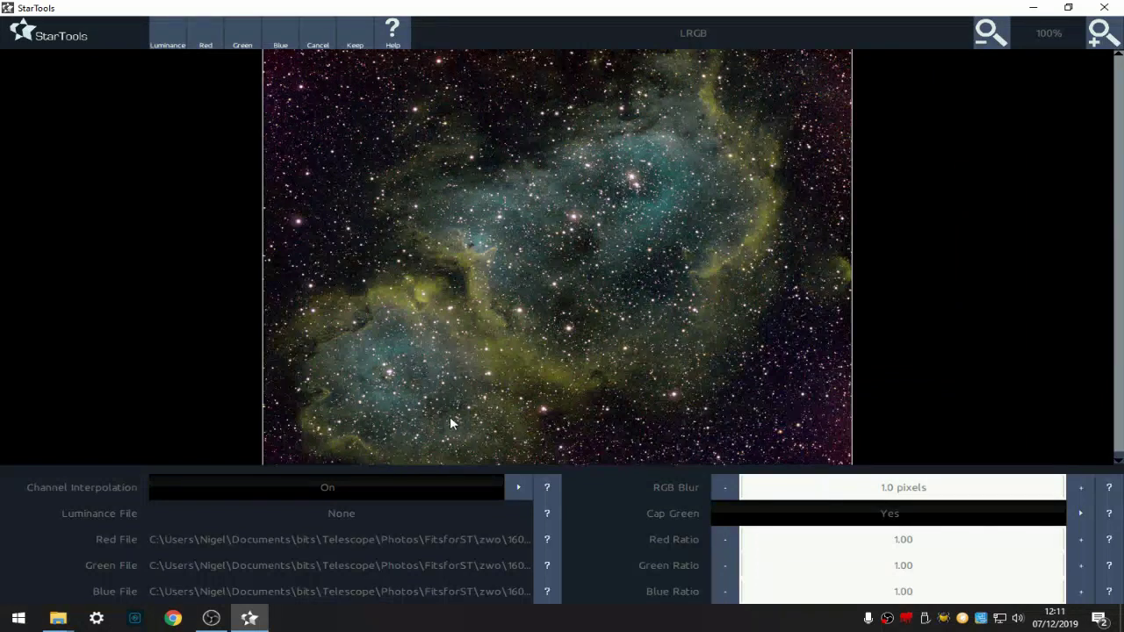
pyautogui.click(173, 51)
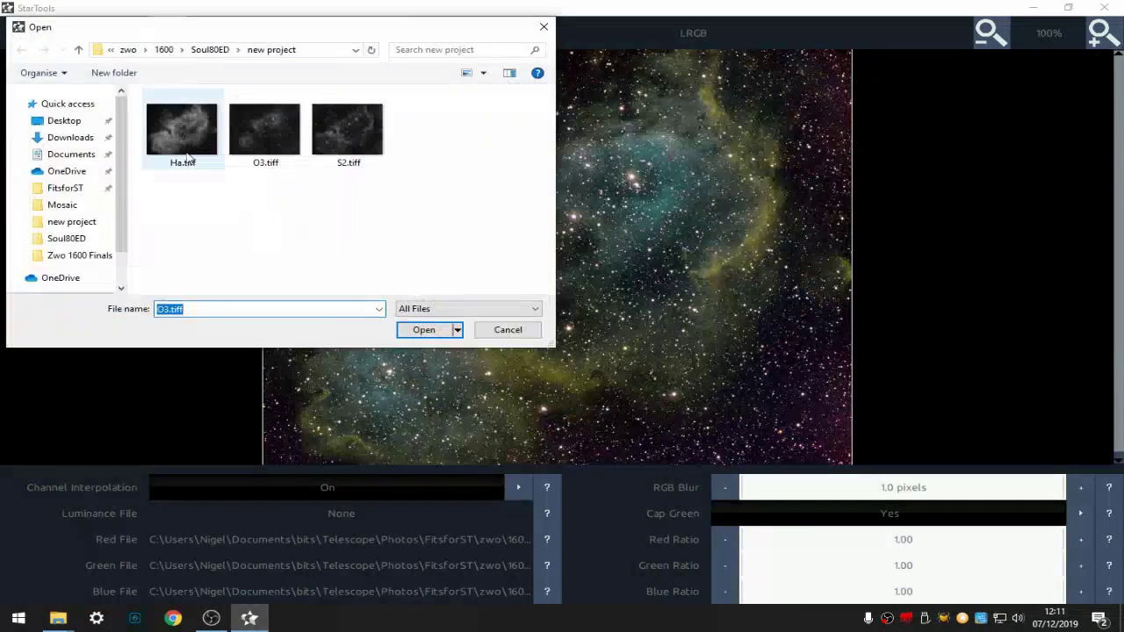
pyautogui.click(182, 132)
pyautogui.click(422, 330)
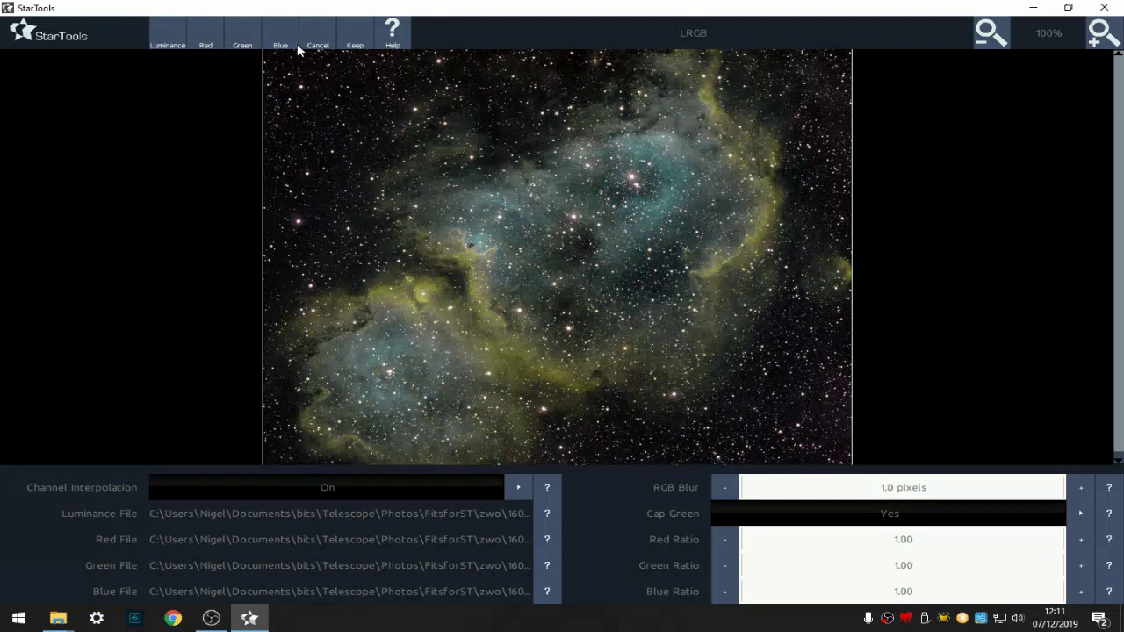
# Keep the LRGB composite as linear, Bayered, not white-balanced data, fit it to view, and enter Mask.
pyautogui.click(356, 35)
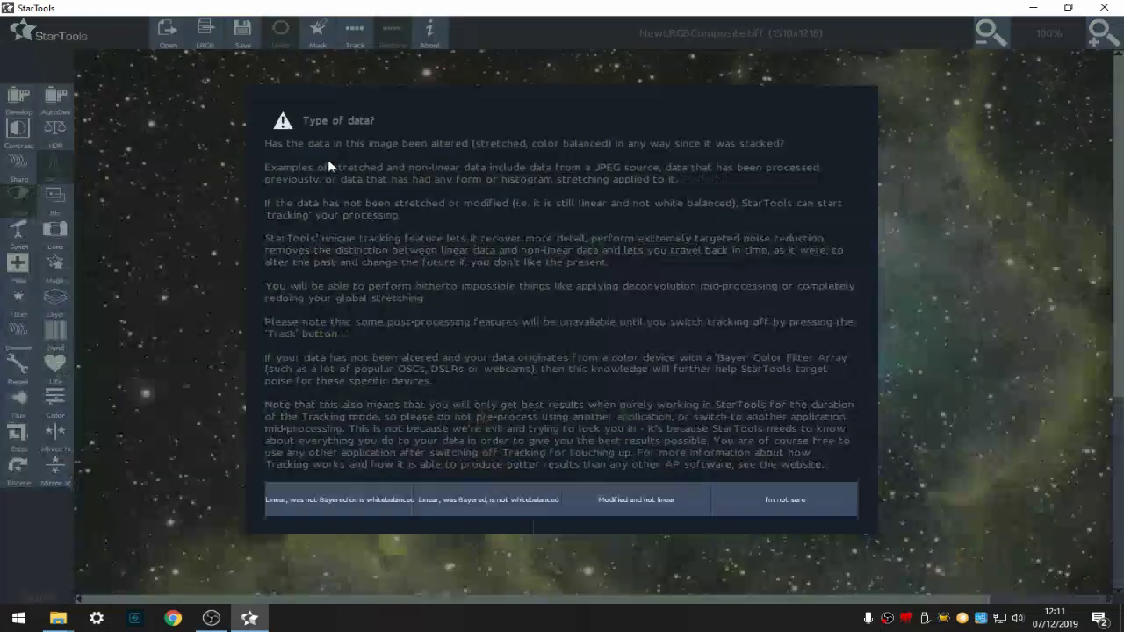
pyautogui.click(506, 492)
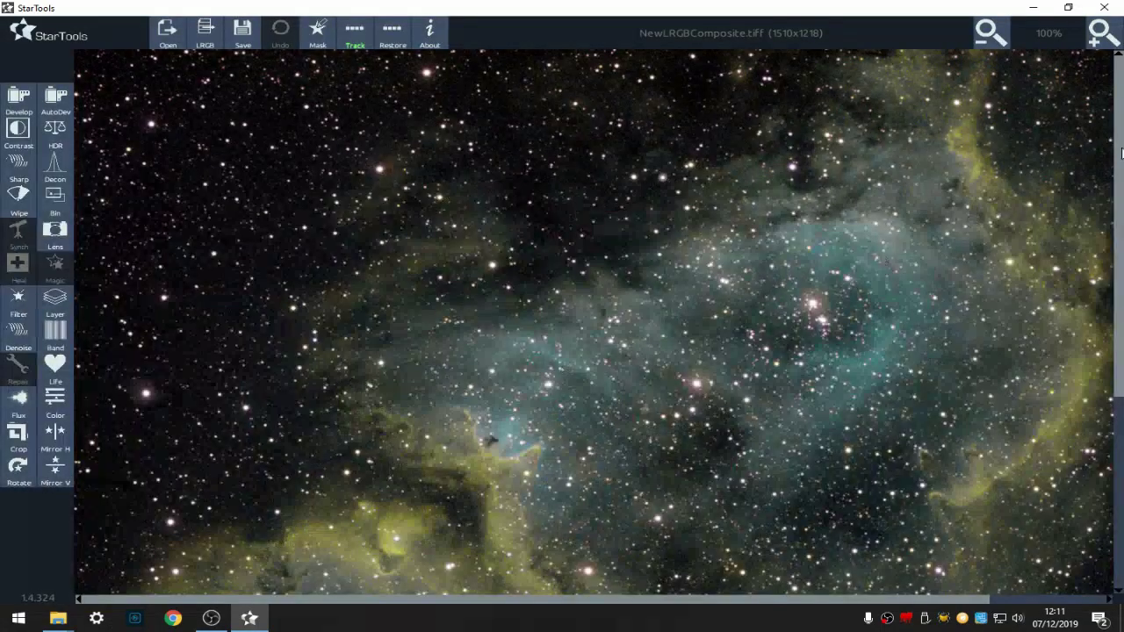
pyautogui.click(988, 31)
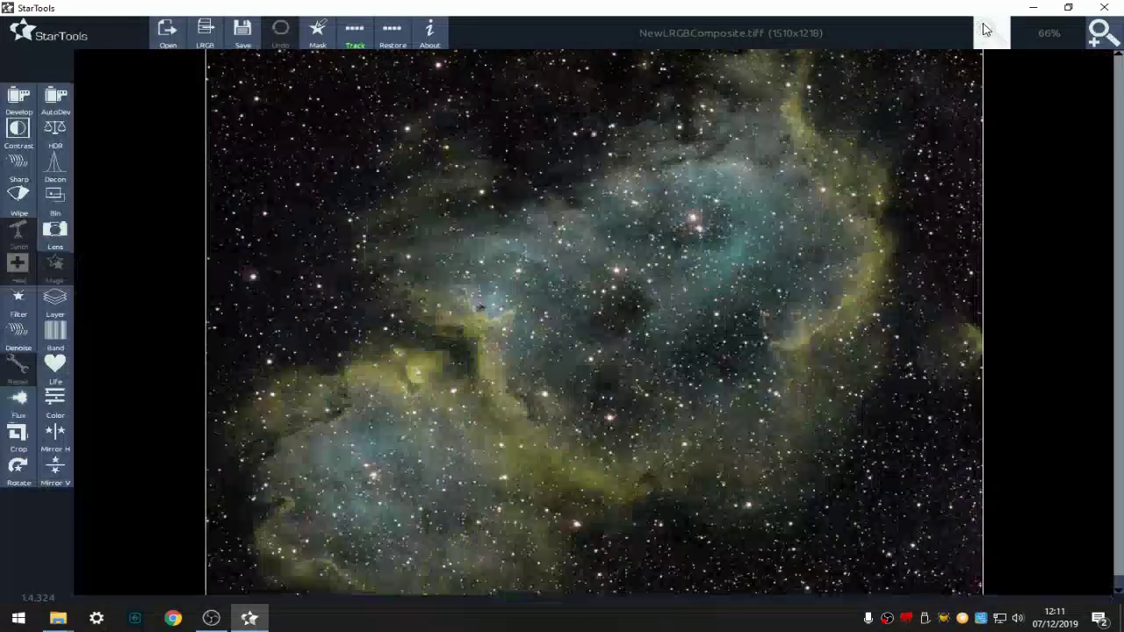
pyautogui.click(987, 32)
pyautogui.click(1109, 41)
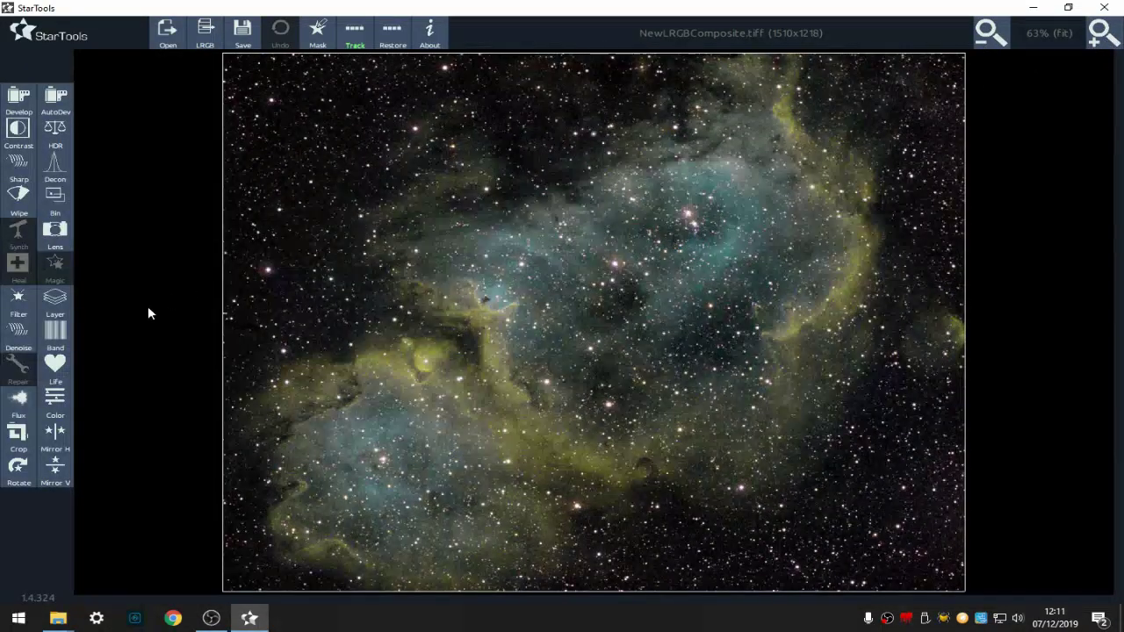
pyautogui.click(315, 35)
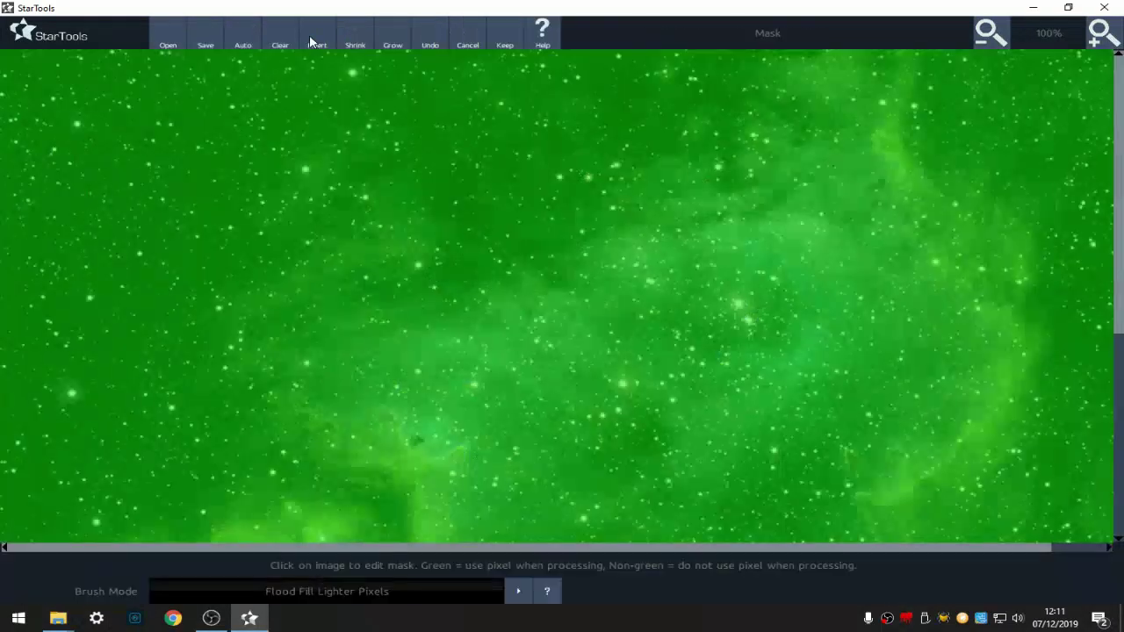
# Generate an automatic FatStars star mask with filter sensitivity about 15.
pyautogui.click(229, 44)
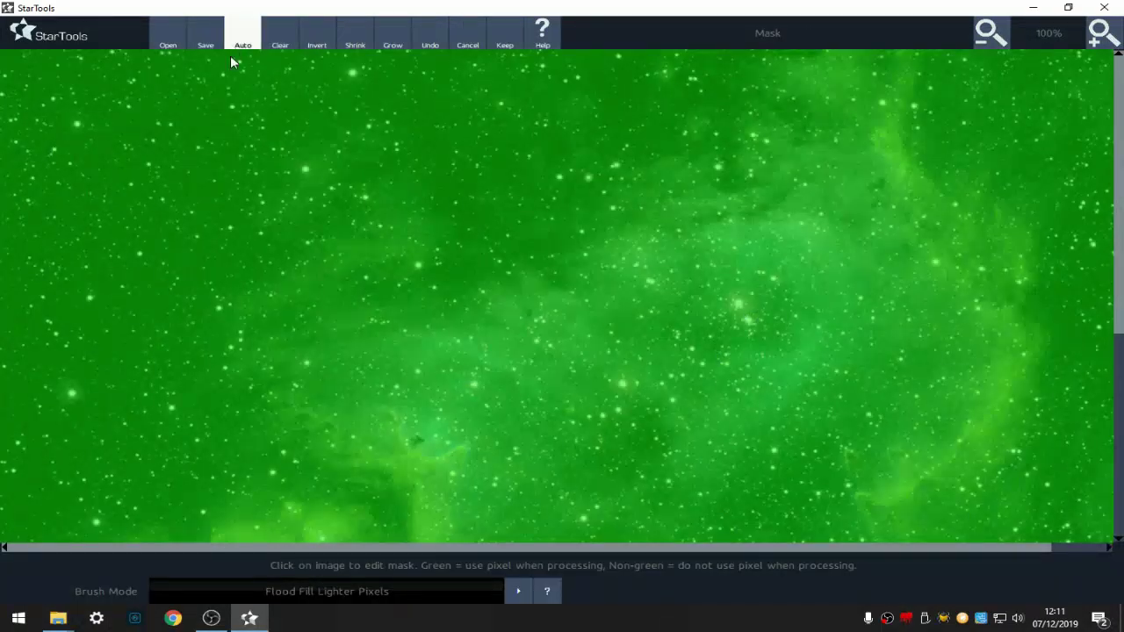
pyautogui.click(238, 45)
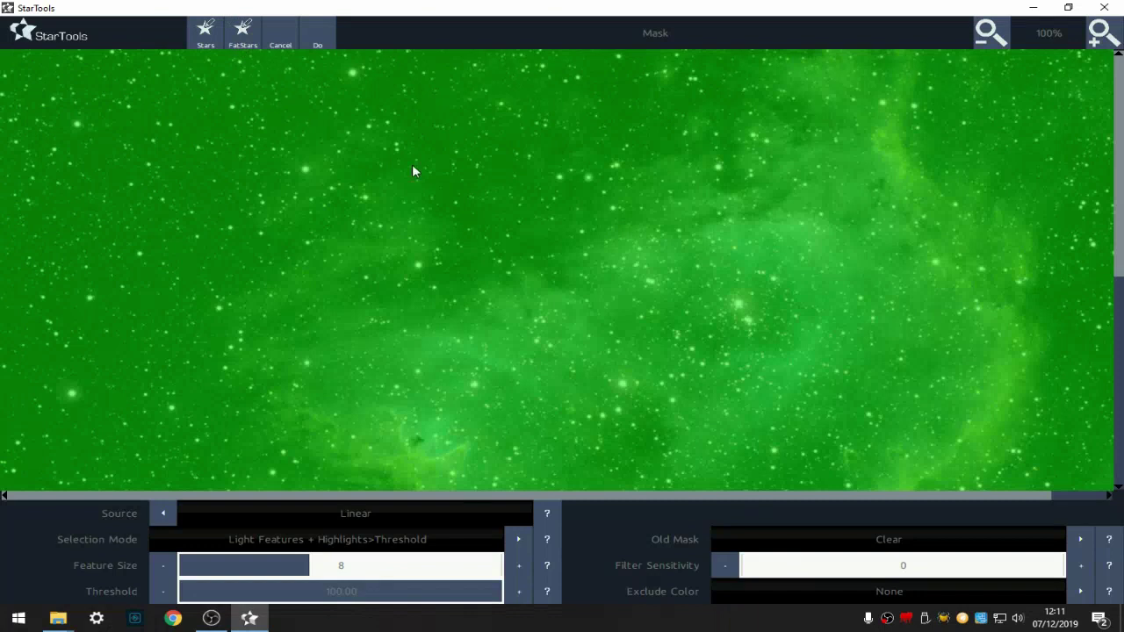
pyautogui.click(927, 567)
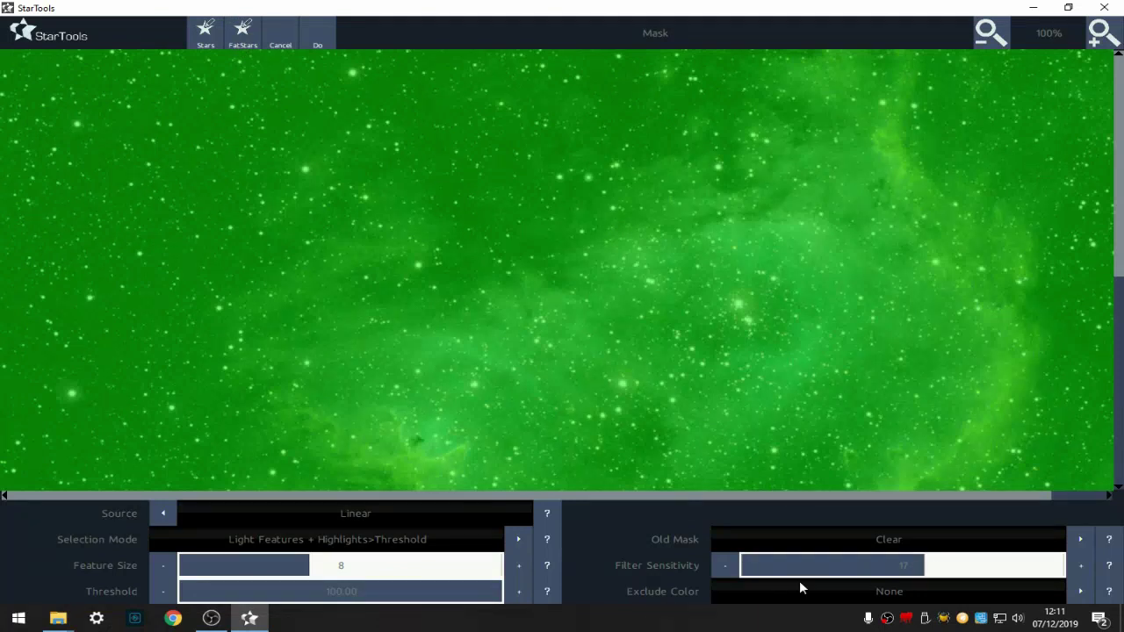
pyautogui.click(721, 560)
pyautogui.click(721, 559)
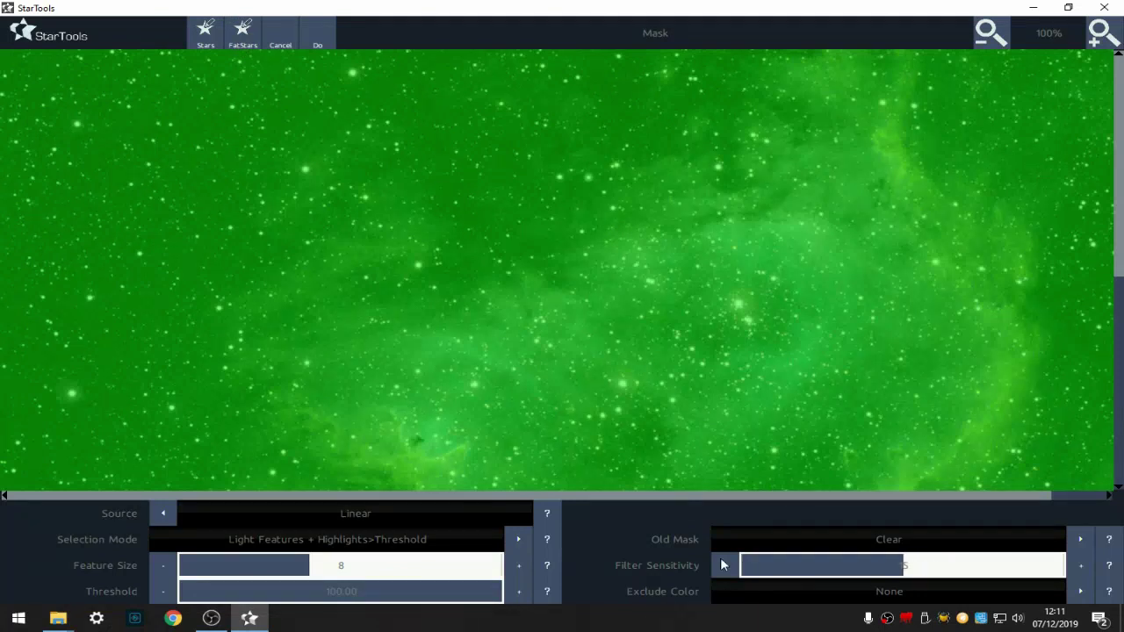
pyautogui.click(318, 39)
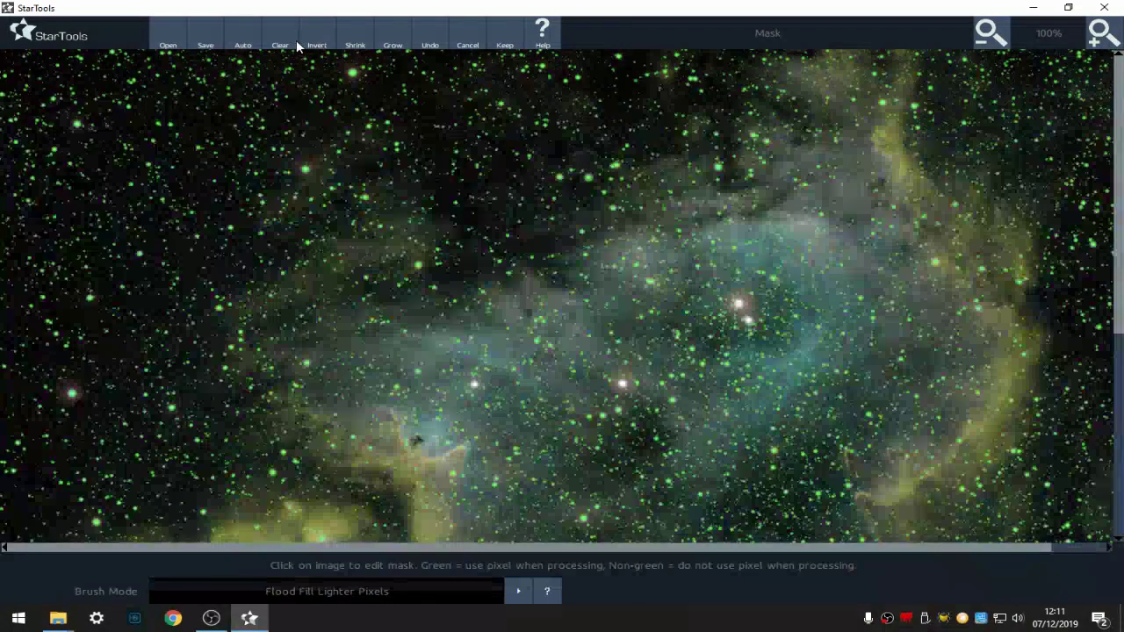
# Shrink the star mask and add three more bright stars to it by hand.
pyautogui.click(360, 32)
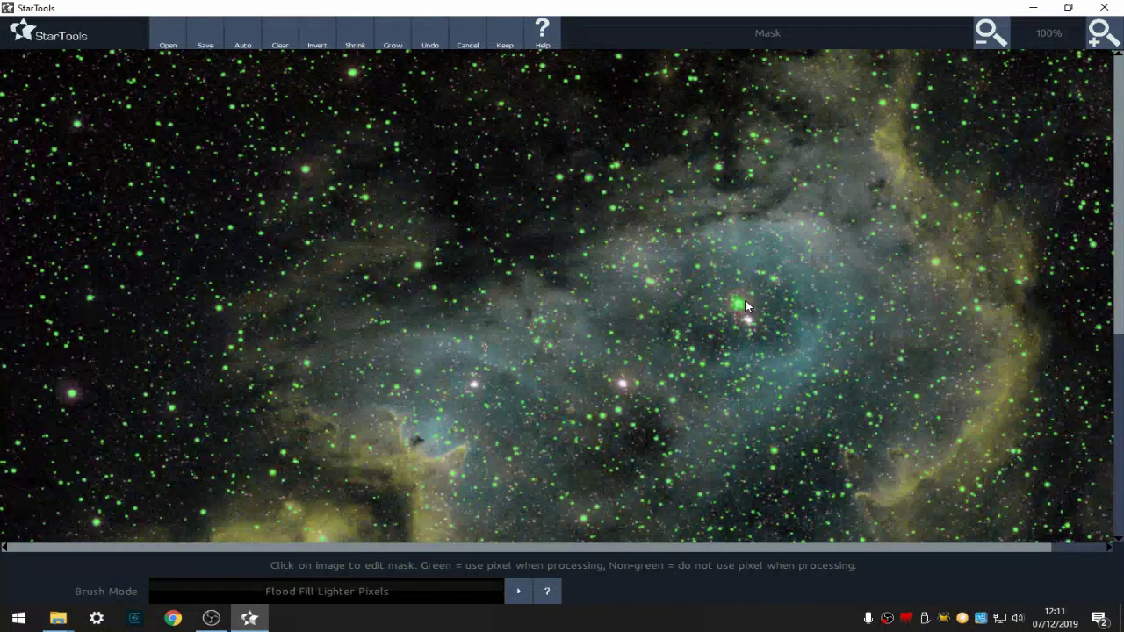
pyautogui.click(748, 321)
pyautogui.click(625, 379)
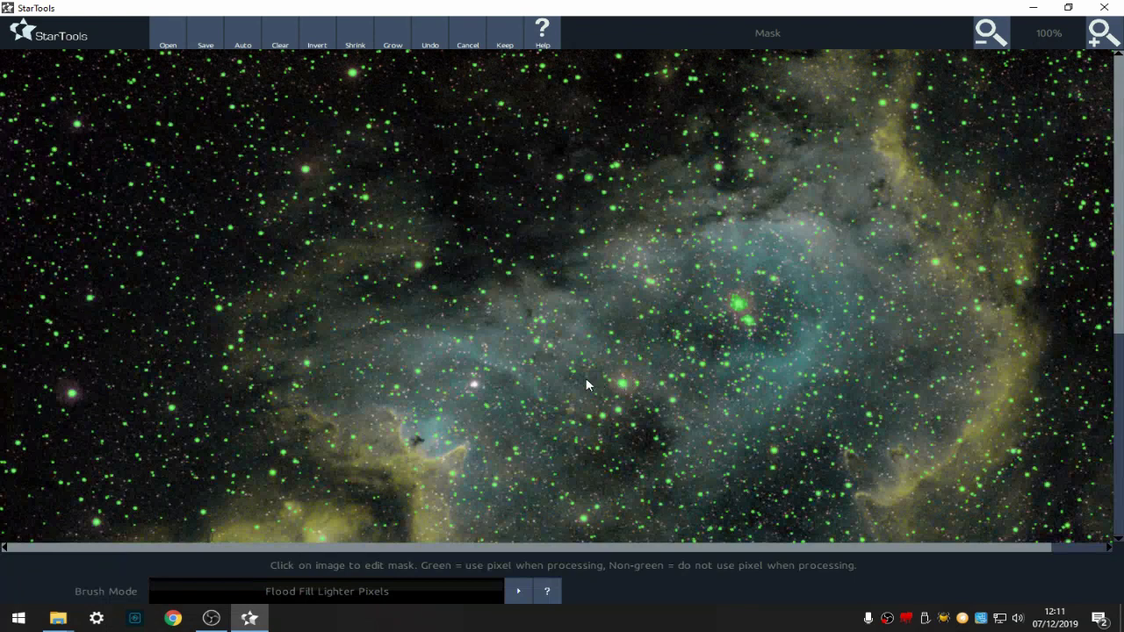
pyautogui.click(475, 385)
pyautogui.click(989, 34)
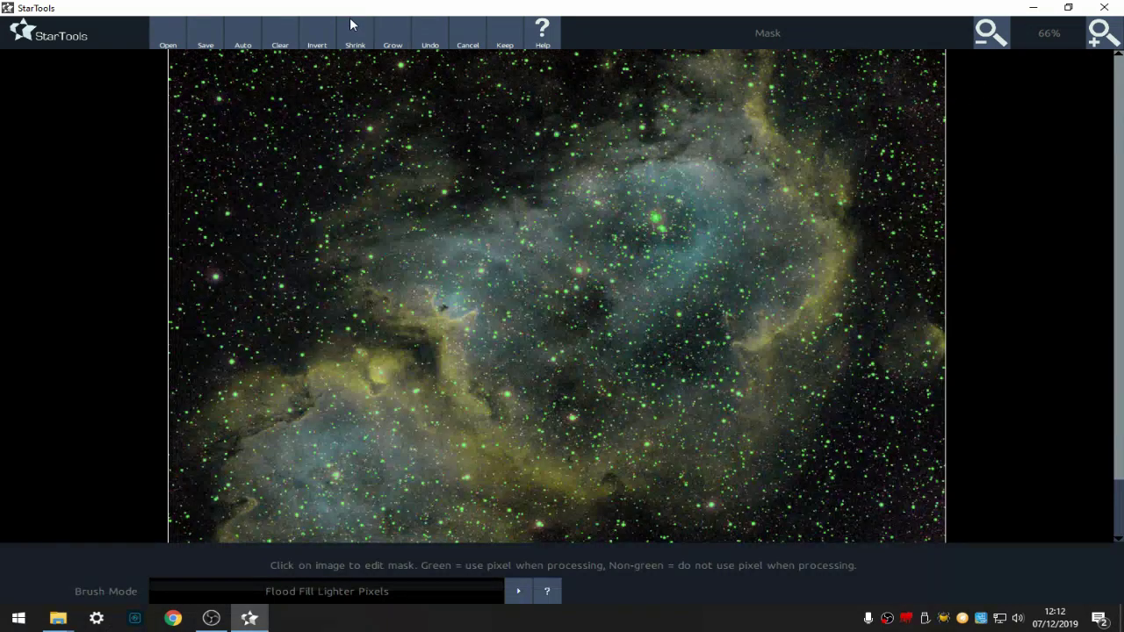
pyautogui.click(231, 38)
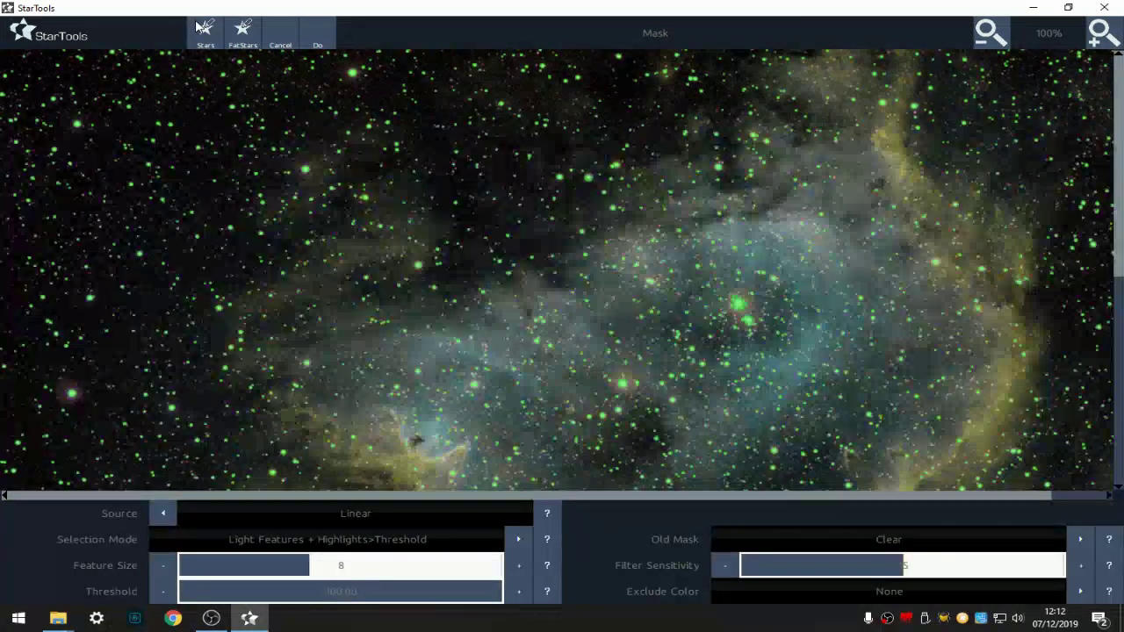
# Add more stars to the existing mask using Add New To Old at filter sensitivity 25.
pyautogui.click(1079, 539)
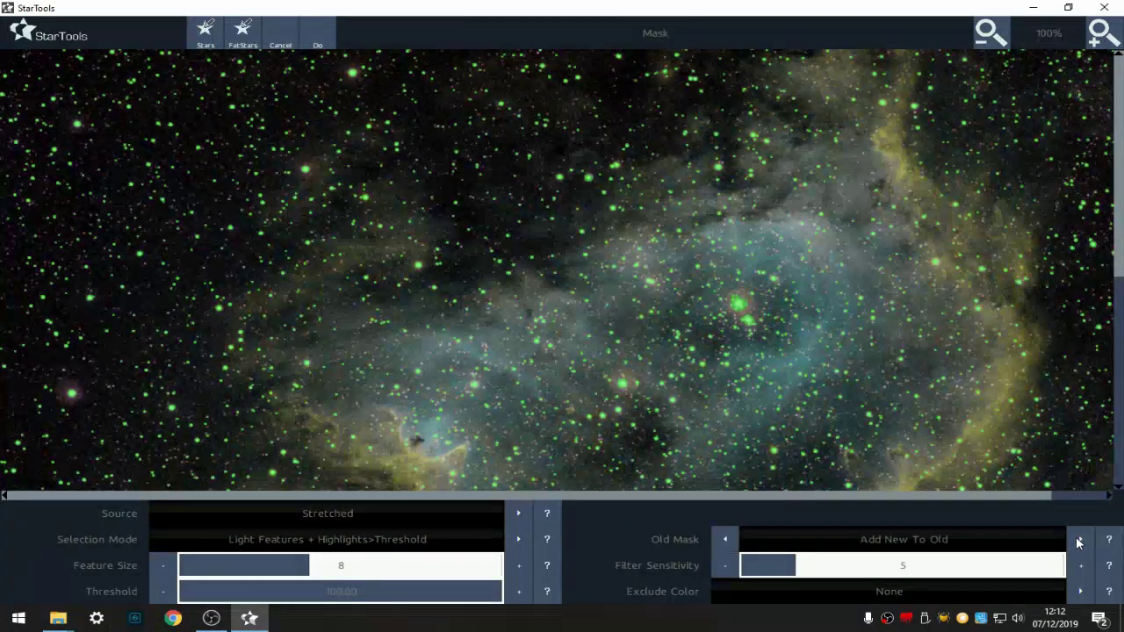
pyautogui.click(1010, 579)
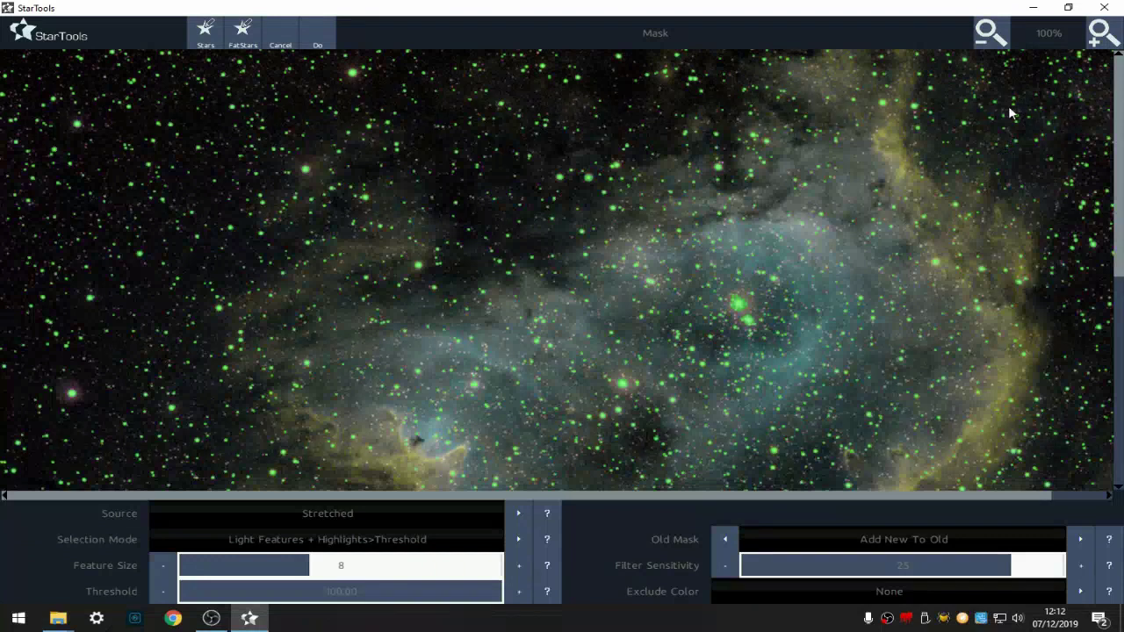
pyautogui.click(321, 36)
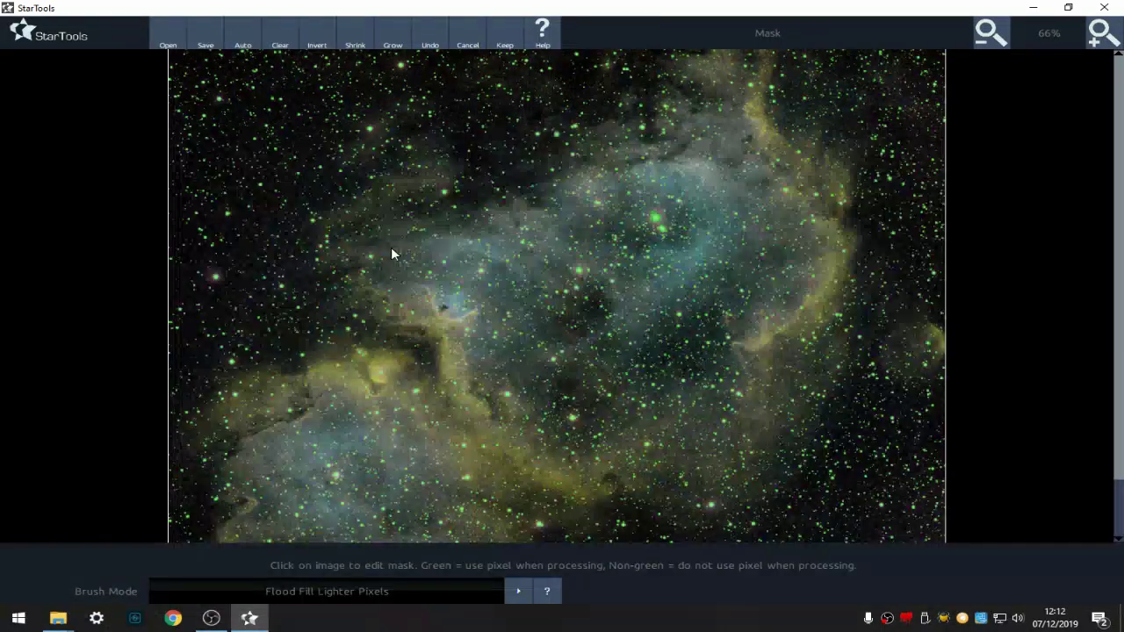
pyautogui.click(1095, 35)
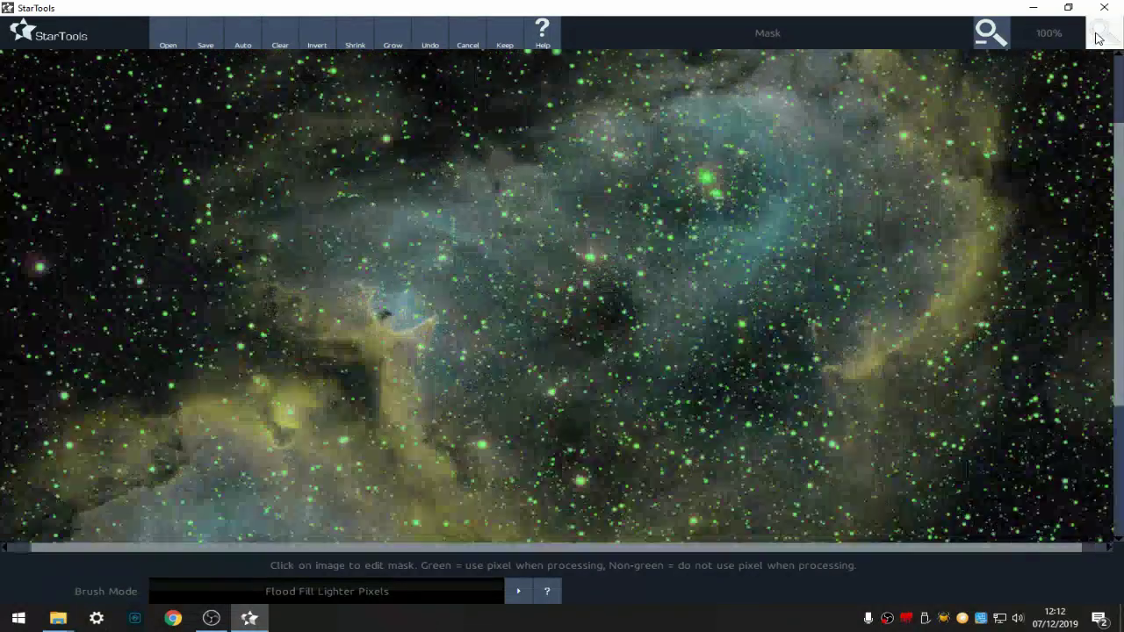
pyautogui.click(1095, 35)
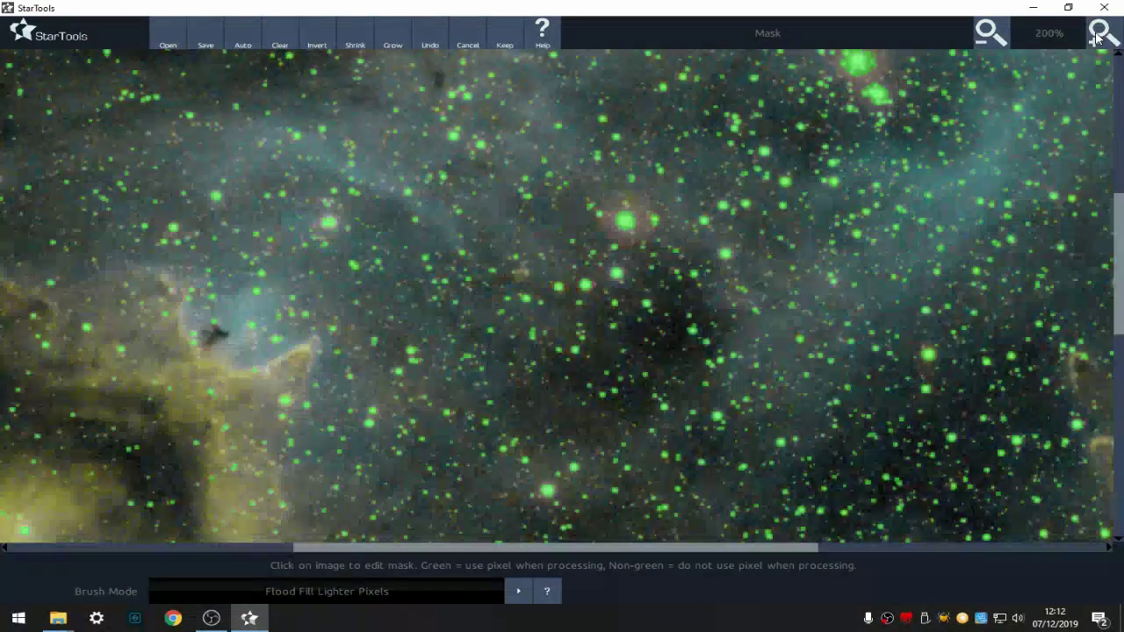
pyautogui.click(1005, 32)
pyautogui.click(1005, 31)
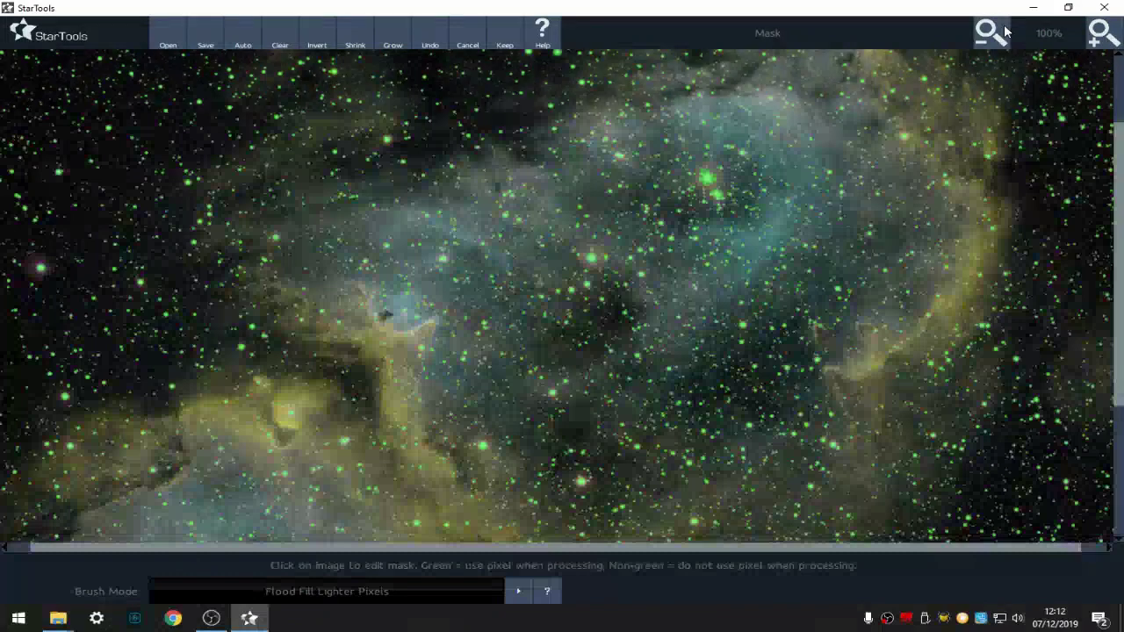
pyautogui.click(1005, 32)
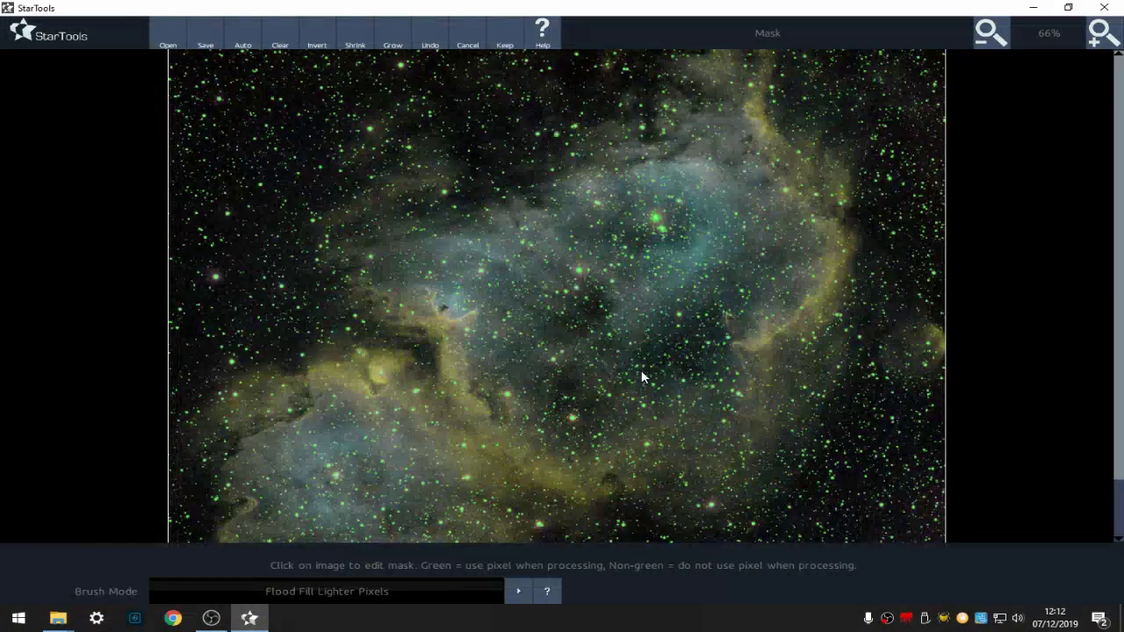
# Save the mask as NewLRGBComposite_mask.tiff and keep it.
pyautogui.click(205, 35)
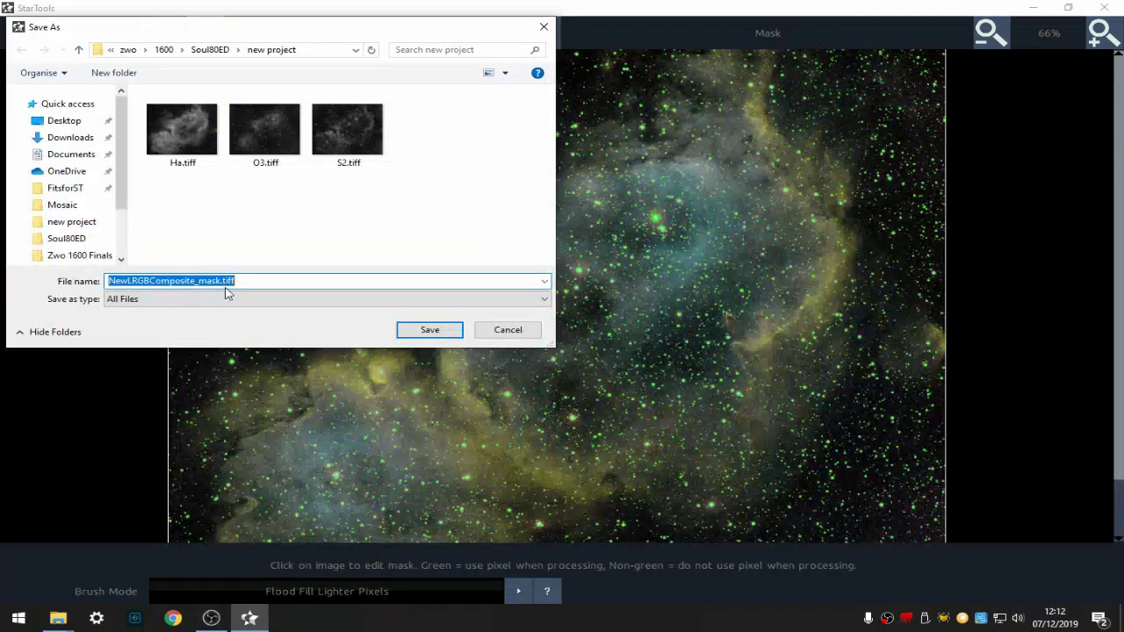
pyautogui.click(432, 329)
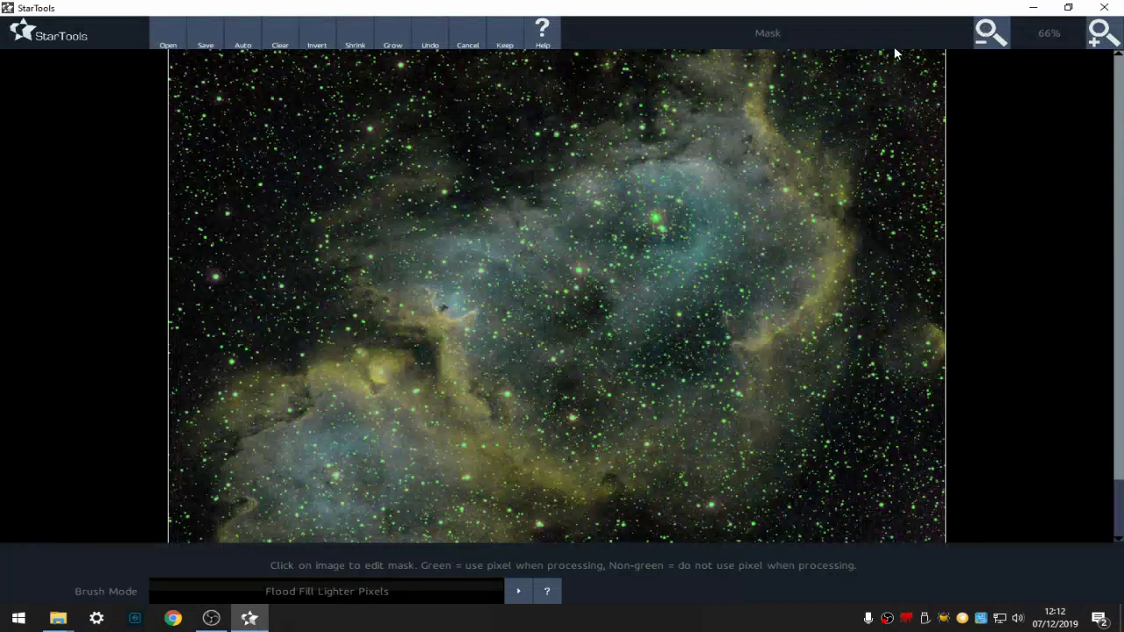
pyautogui.click(497, 38)
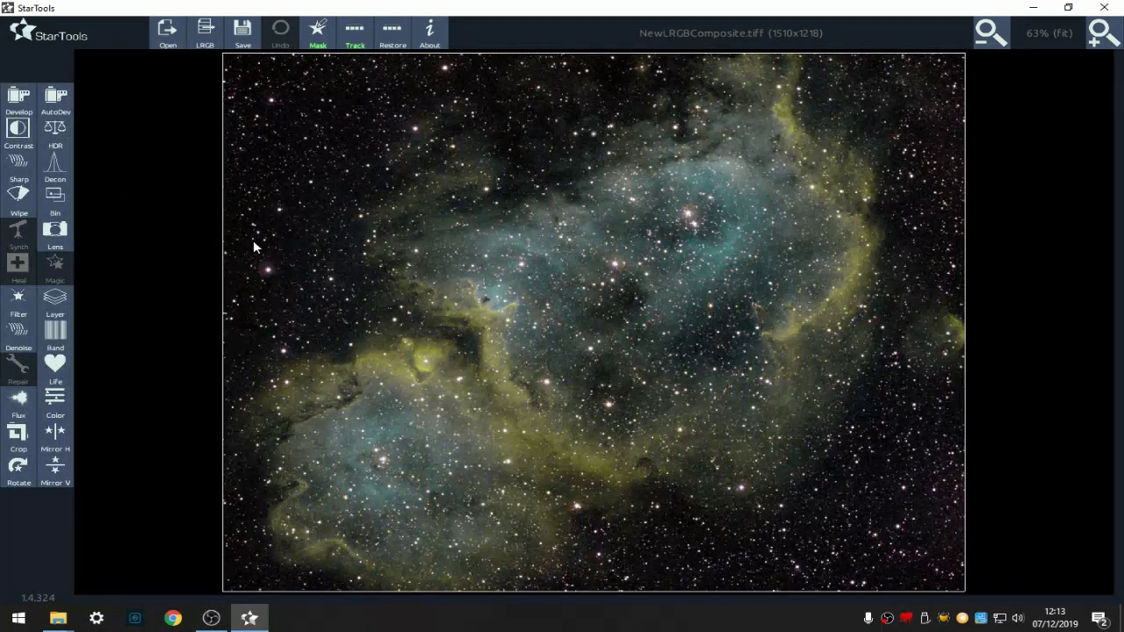
# Stop tracking with final noise reduction, setting grain size to 8.0 pixels.
pyautogui.click(355, 33)
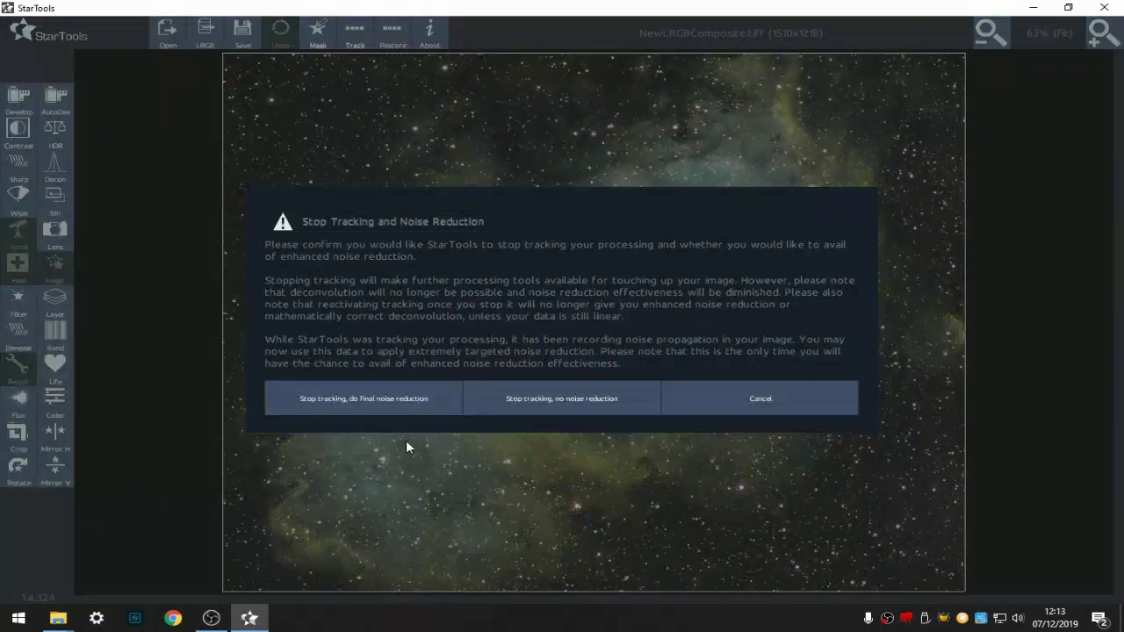
pyautogui.click(346, 400)
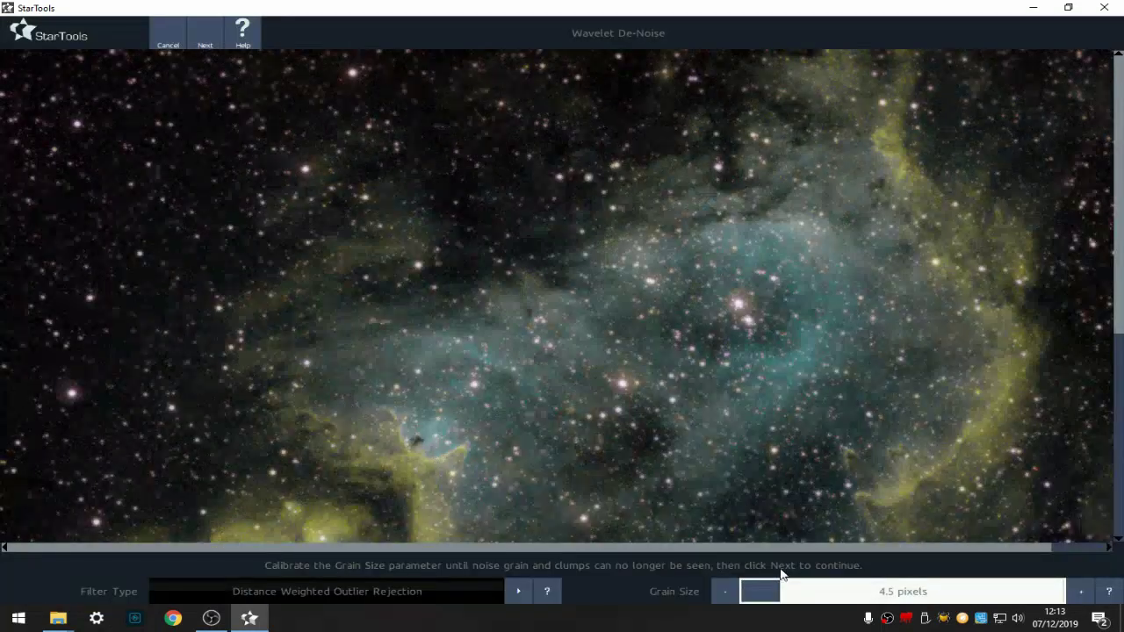
pyautogui.click(817, 592)
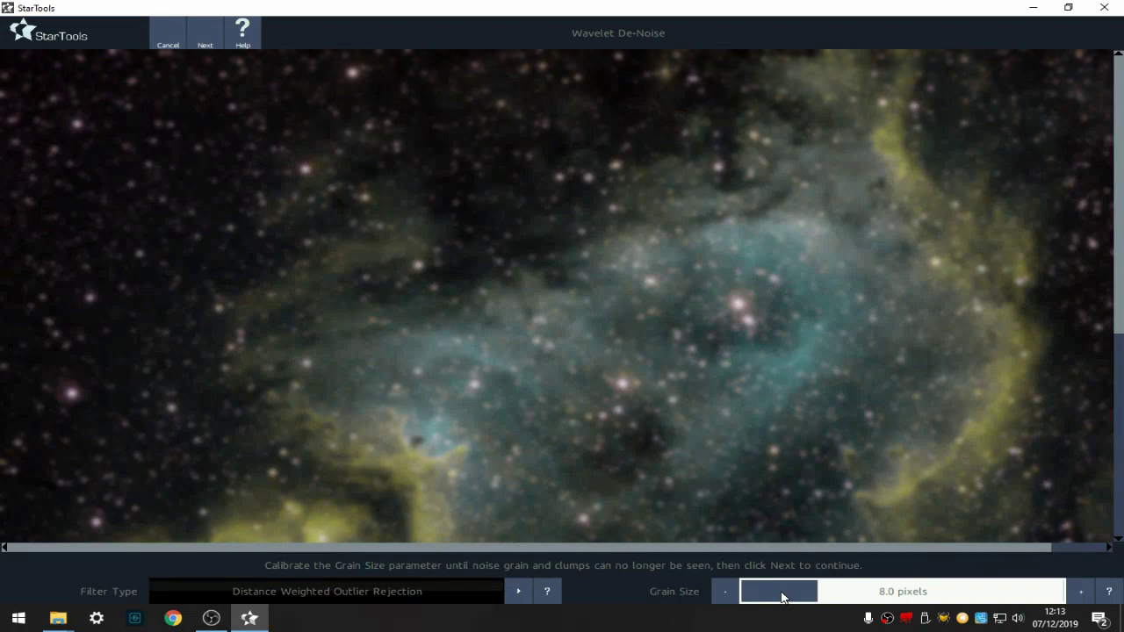
pyautogui.click(211, 35)
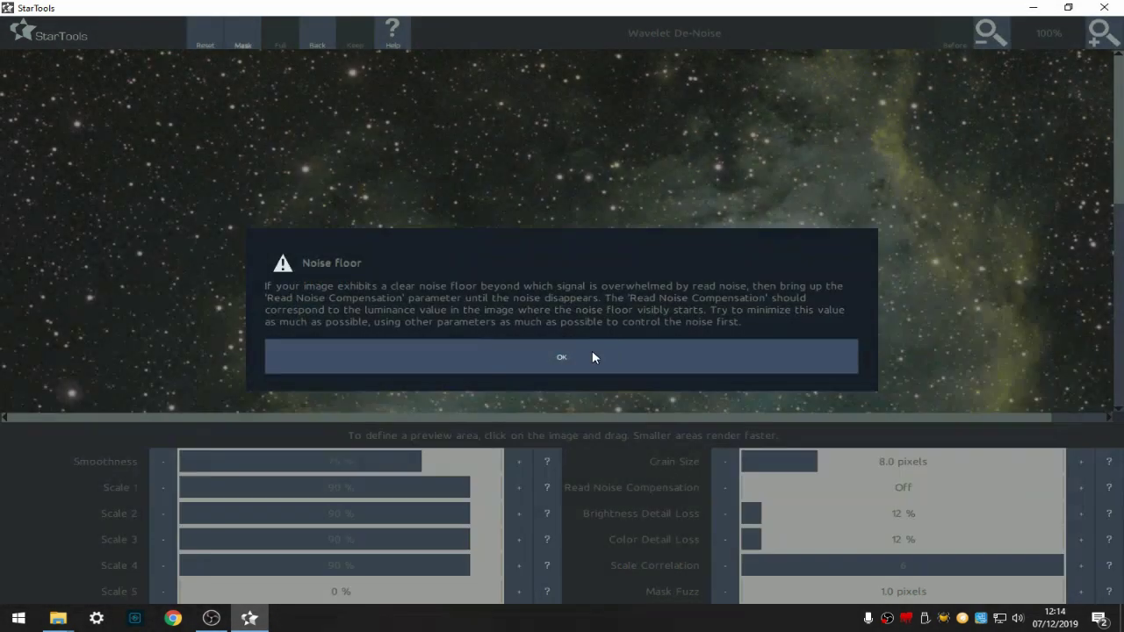
# Apply wavelet de-noise to the whole image rather than just the masked area.
pyautogui.click(590, 352)
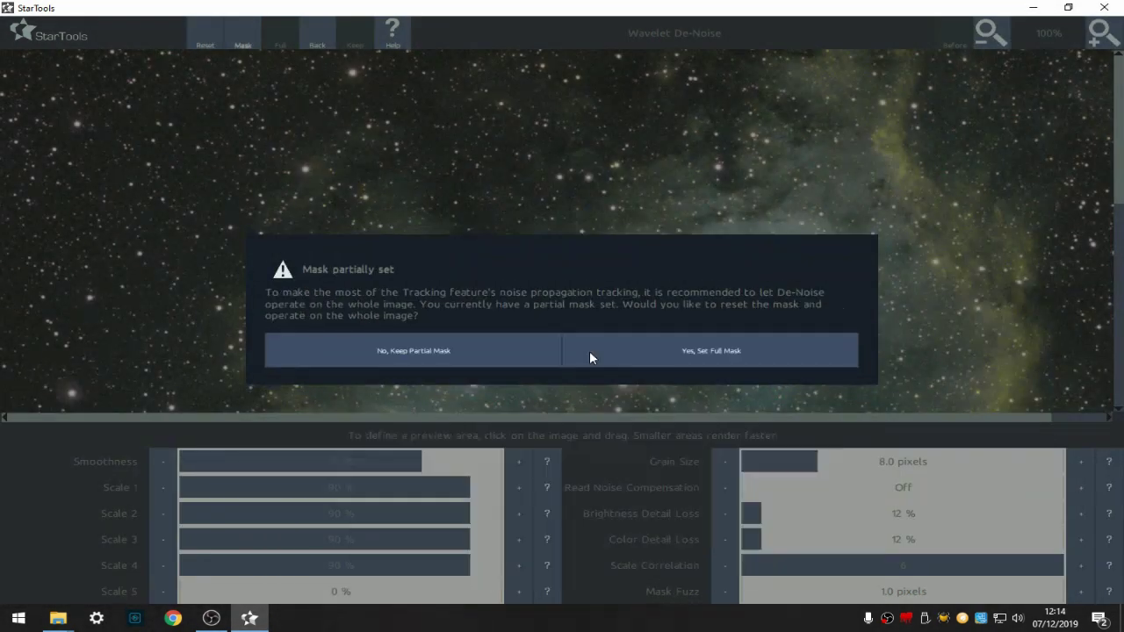
pyautogui.click(692, 351)
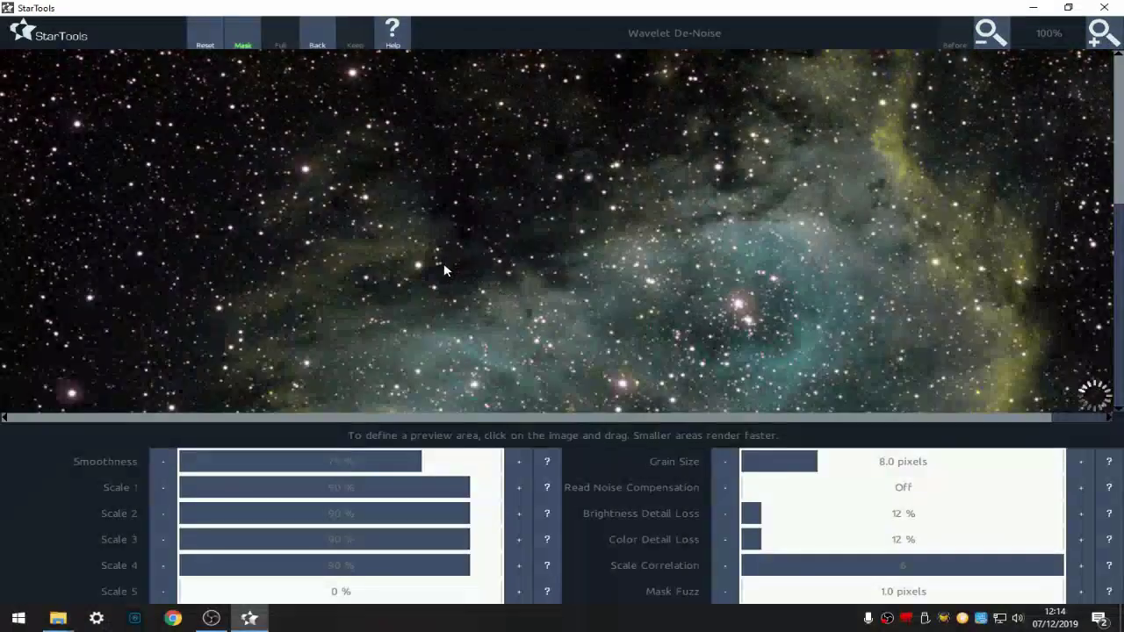
pyautogui.click(995, 39)
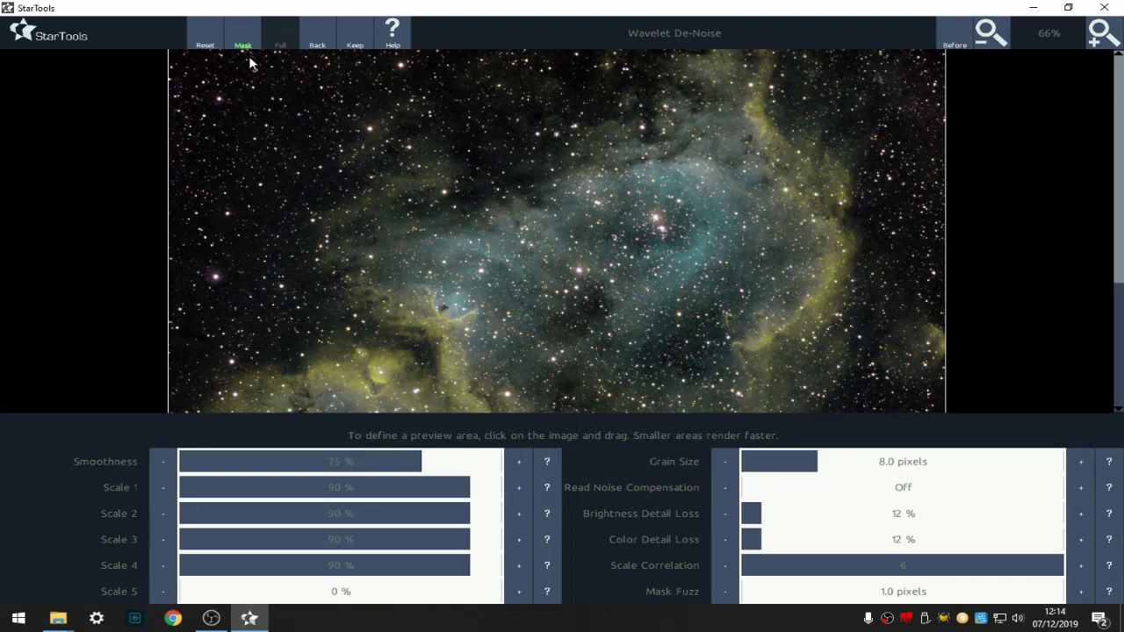
pyautogui.click(356, 33)
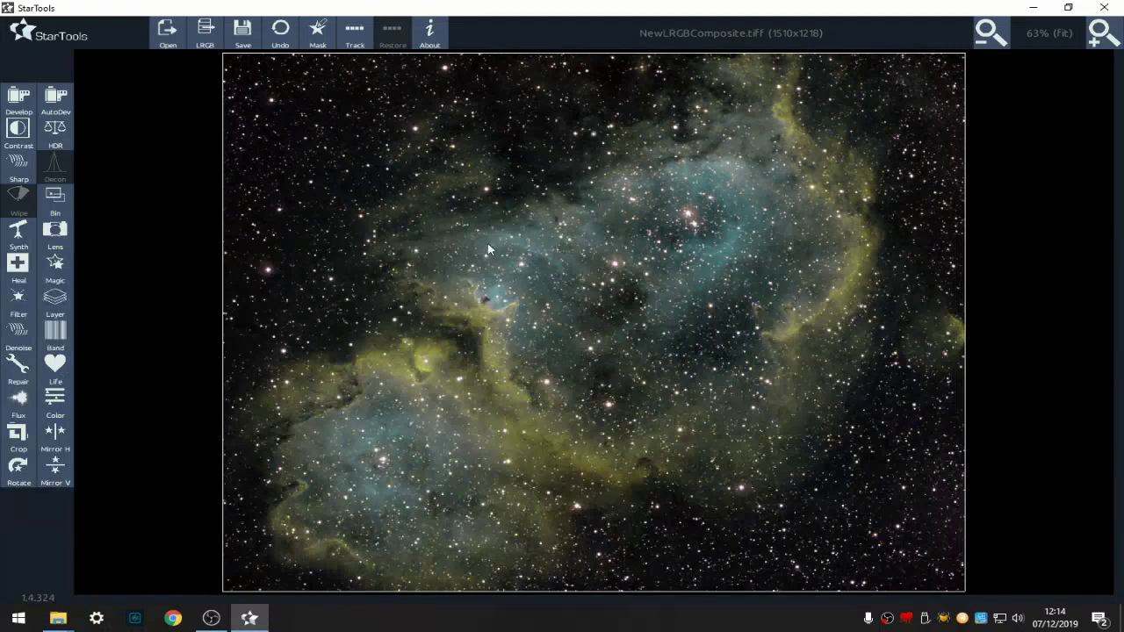
pyautogui.click(174, 39)
pyautogui.click(243, 136)
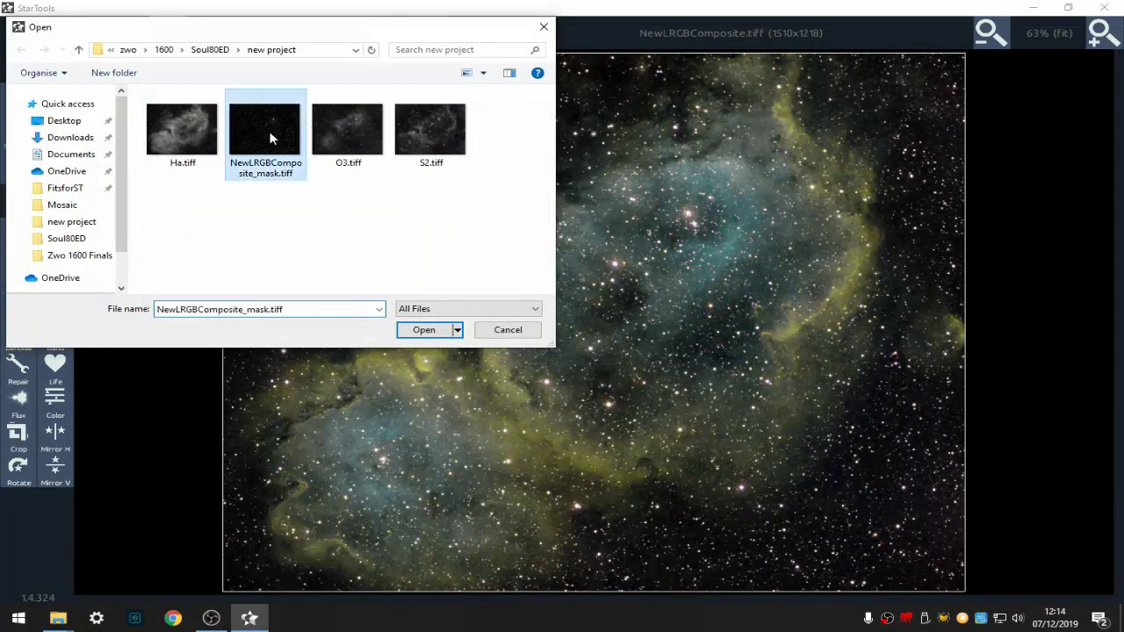
pyautogui.click(423, 329)
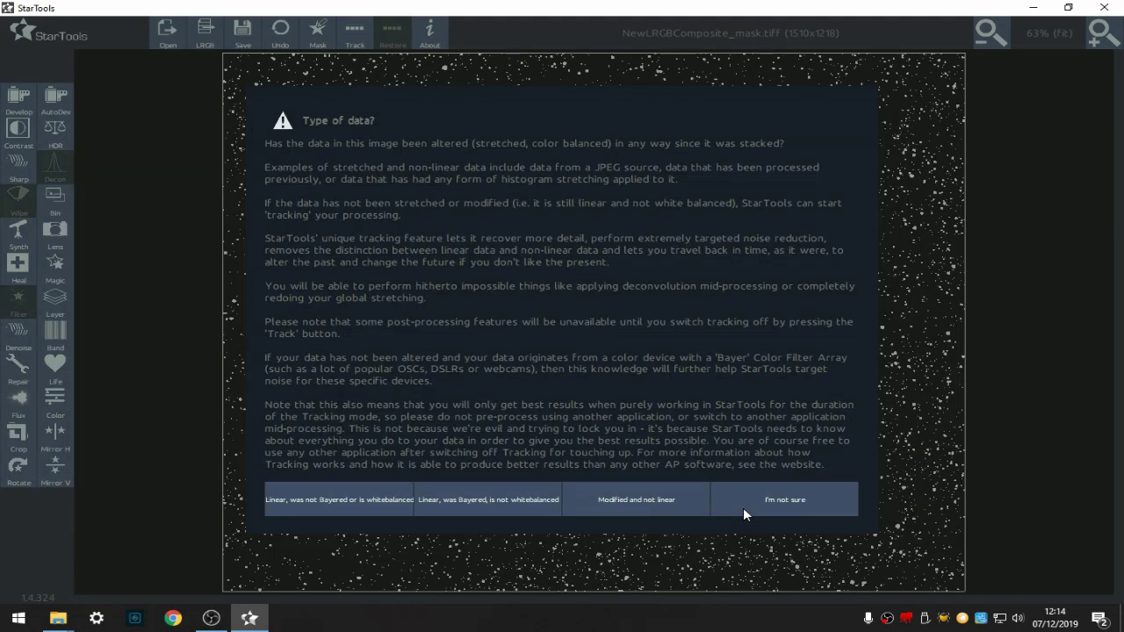
pyautogui.click(660, 505)
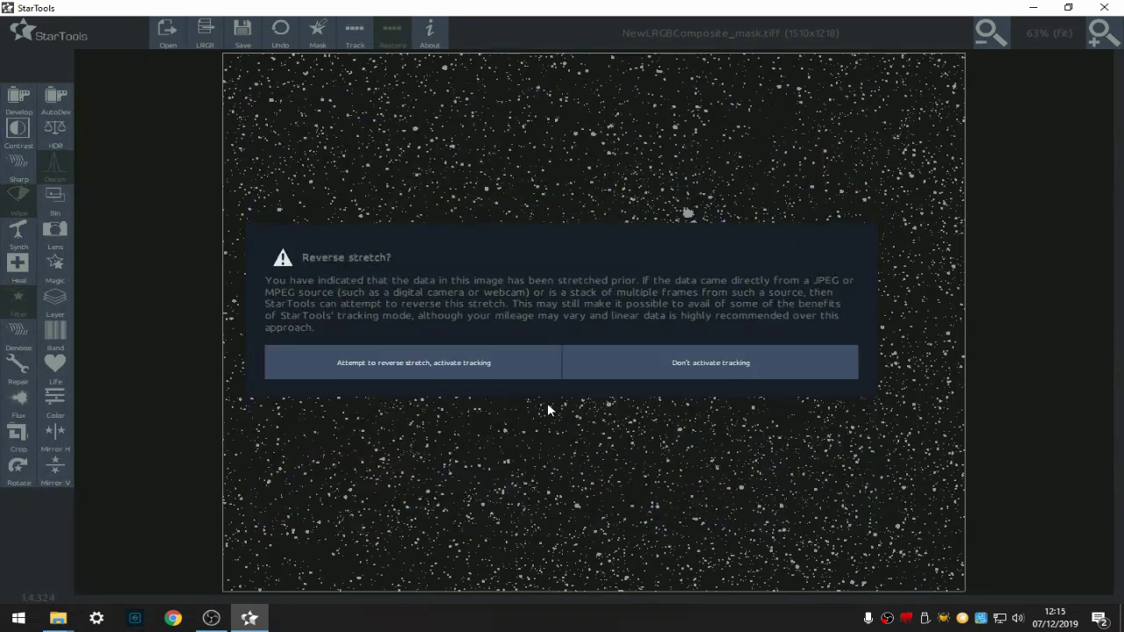
pyautogui.click(677, 365)
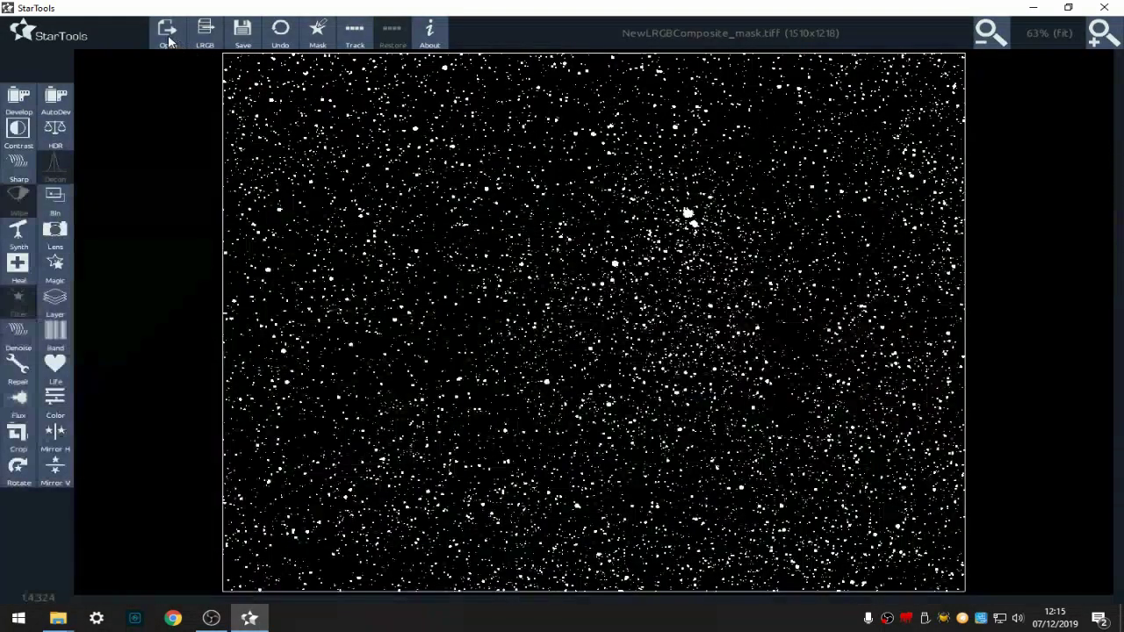
pyautogui.click(280, 33)
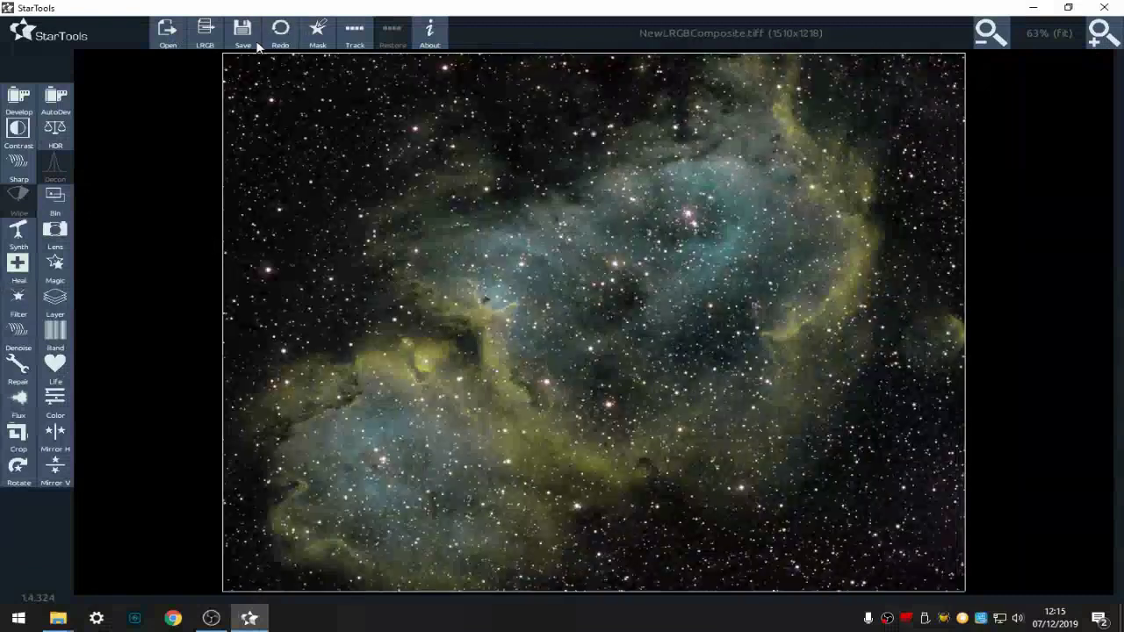
pyautogui.click(316, 34)
# Load NewLRGBComposite_mask.tiff as the mask and keep it.
pyautogui.click(169, 40)
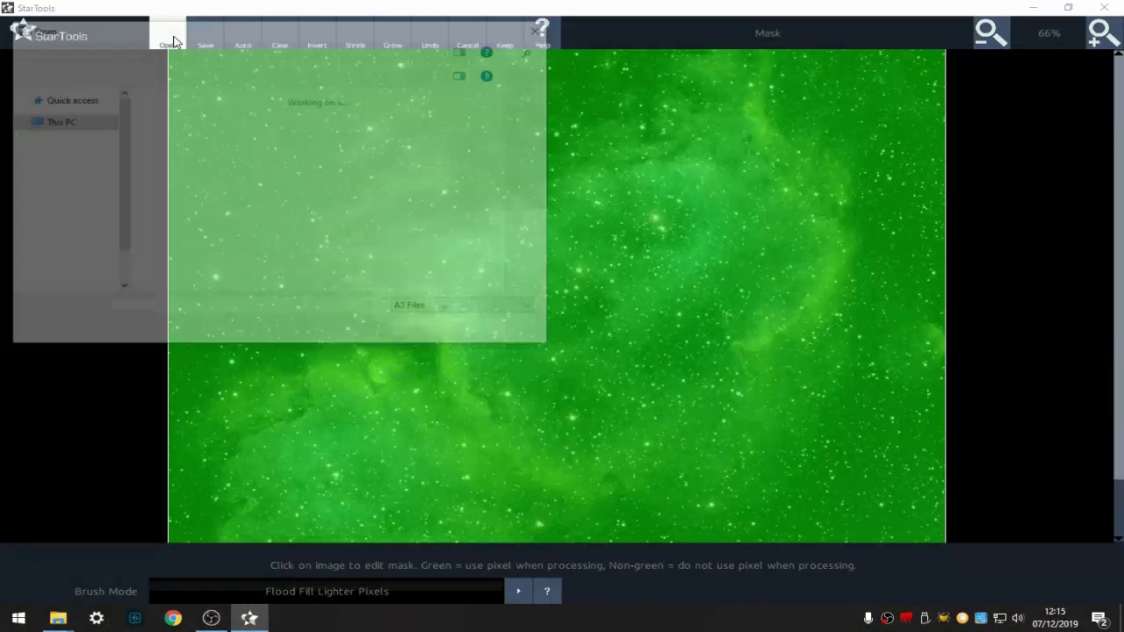
pyautogui.click(278, 132)
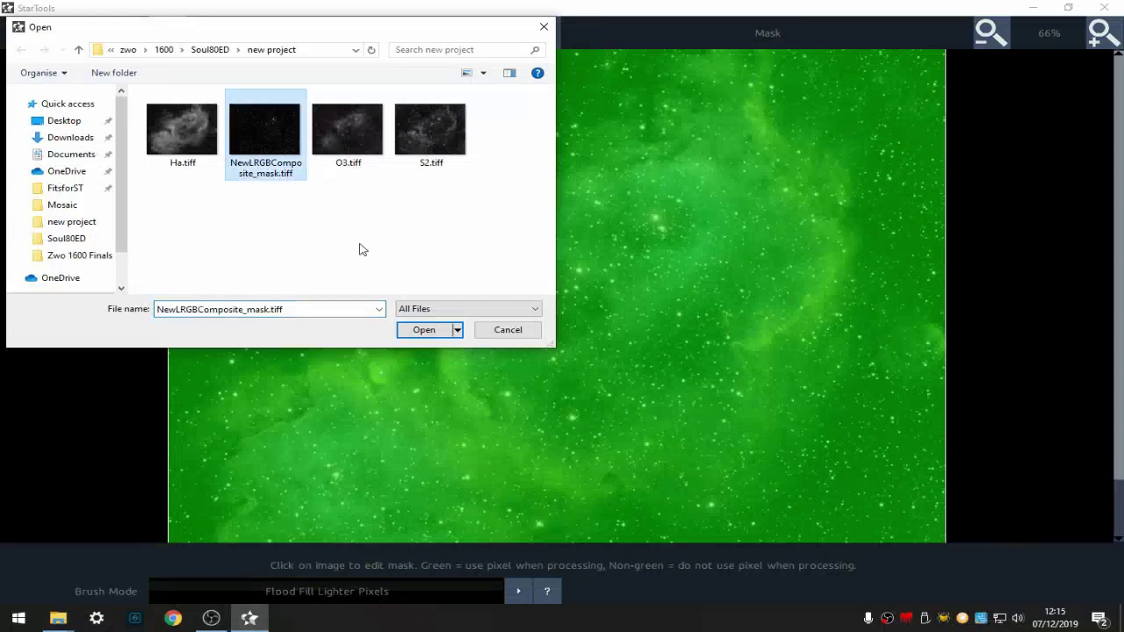
pyautogui.click(416, 331)
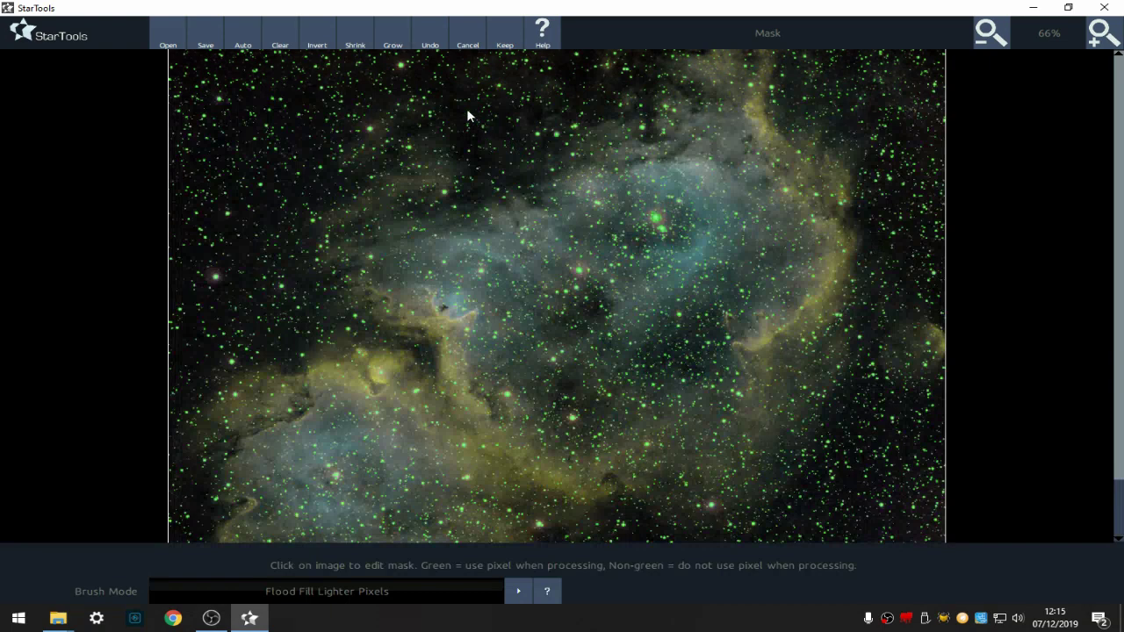
pyautogui.click(505, 36)
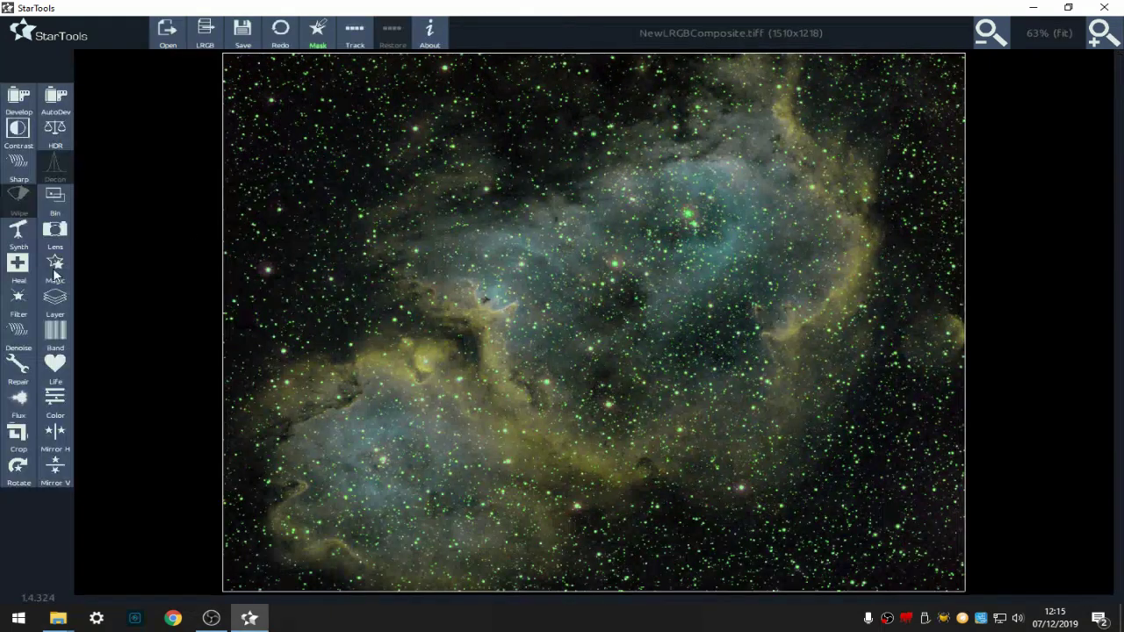
# Apply a Magic pass in Tighten mode after comparing before and after.
pyautogui.click(54, 273)
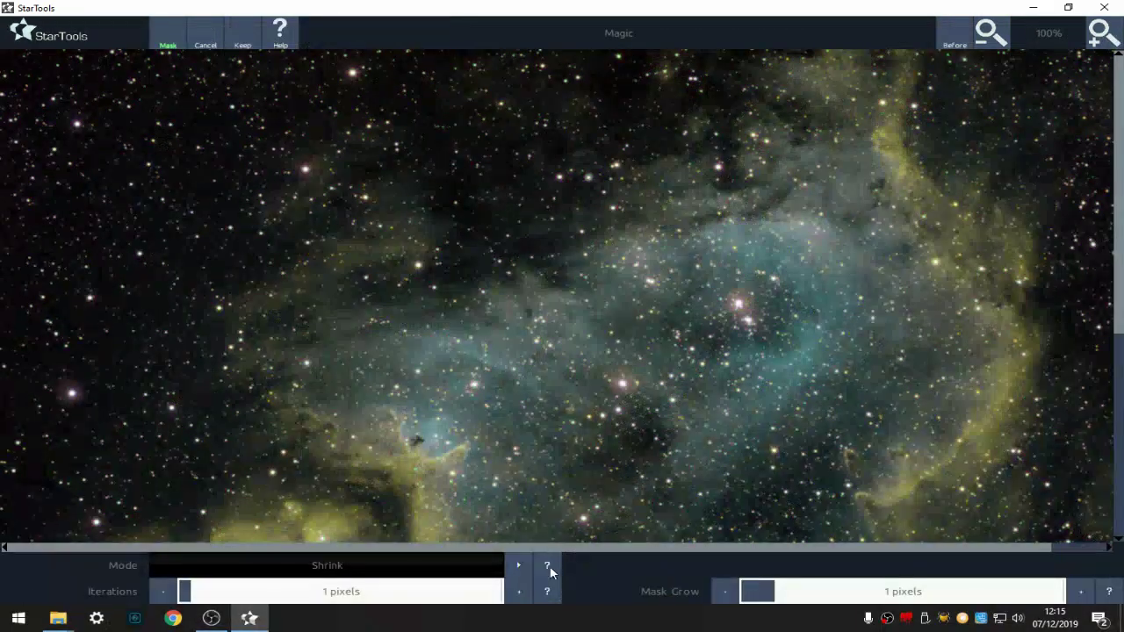
pyautogui.click(518, 565)
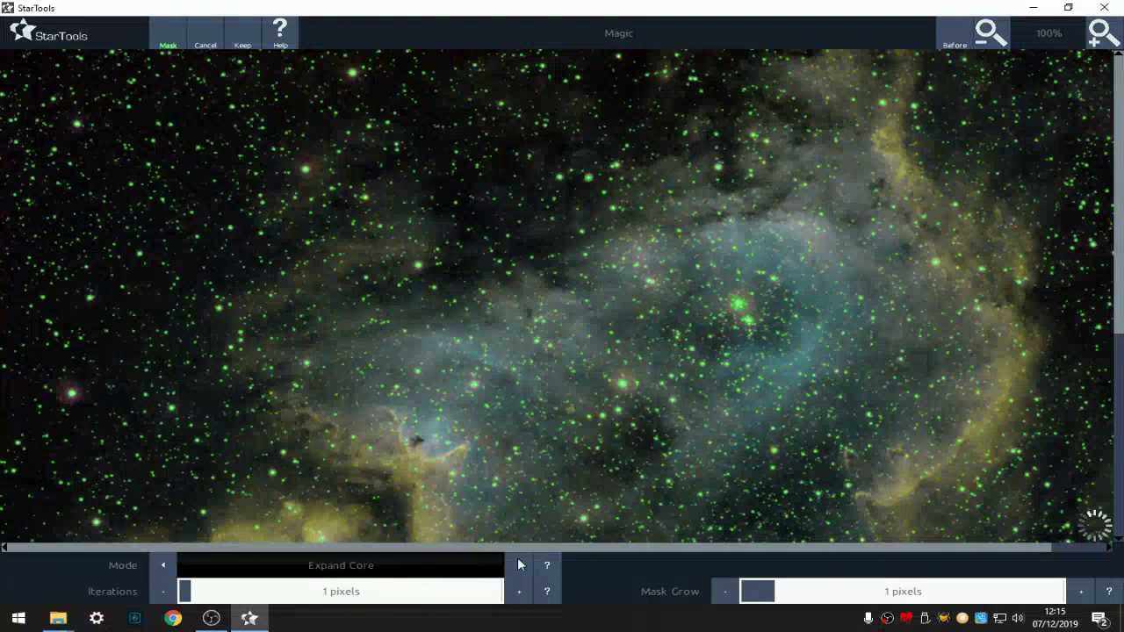
pyautogui.click(518, 564)
pyautogui.click(985, 34)
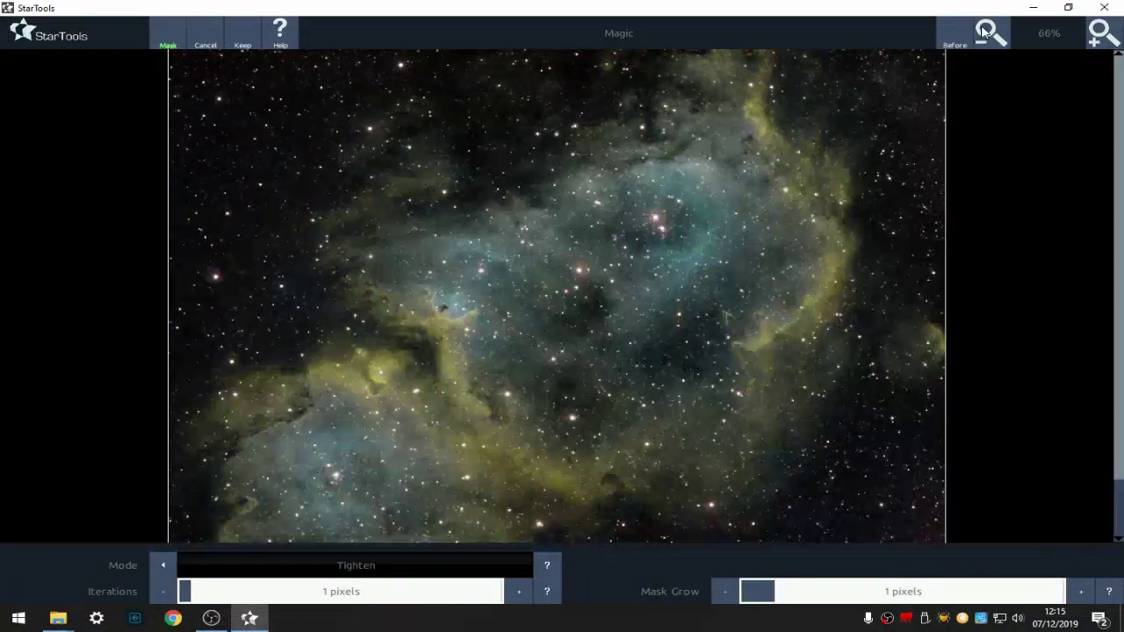
pyautogui.click(985, 33)
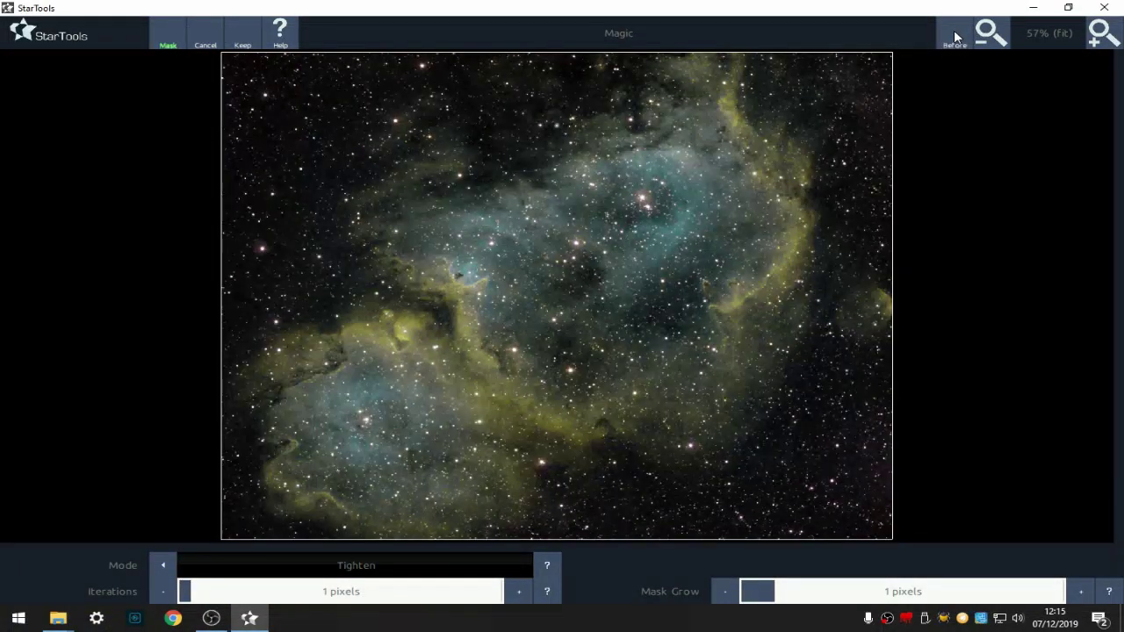
pyautogui.click(956, 37)
pyautogui.click(956, 37)
pyautogui.click(956, 37)
pyautogui.click(241, 40)
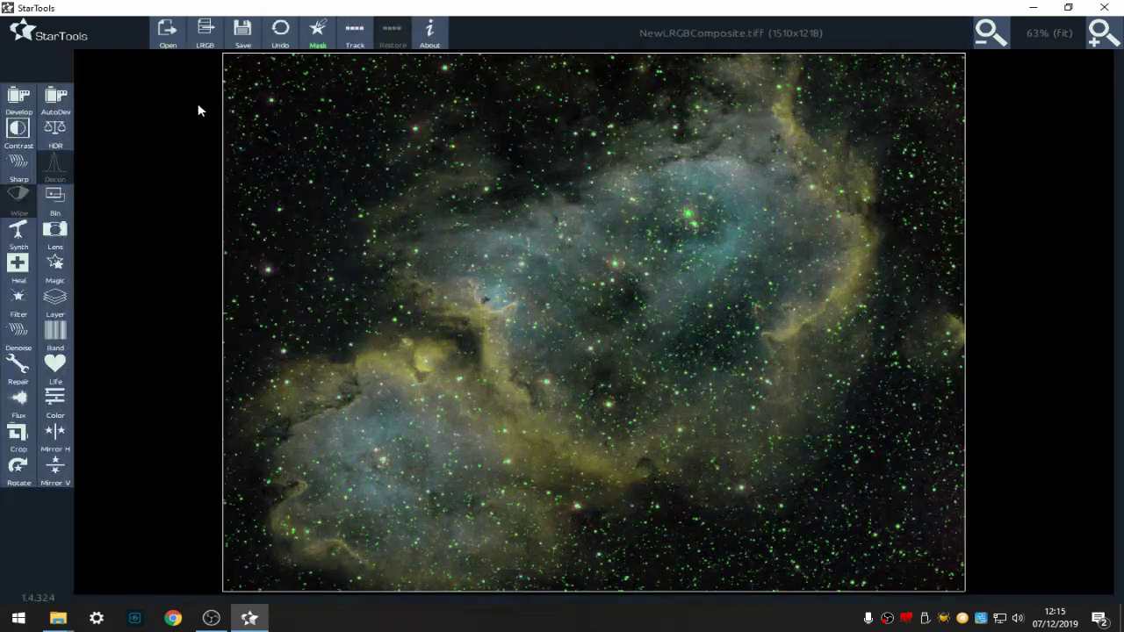
# Shrink then grow the star mask and keep the adjusted mask.
pyautogui.click(320, 36)
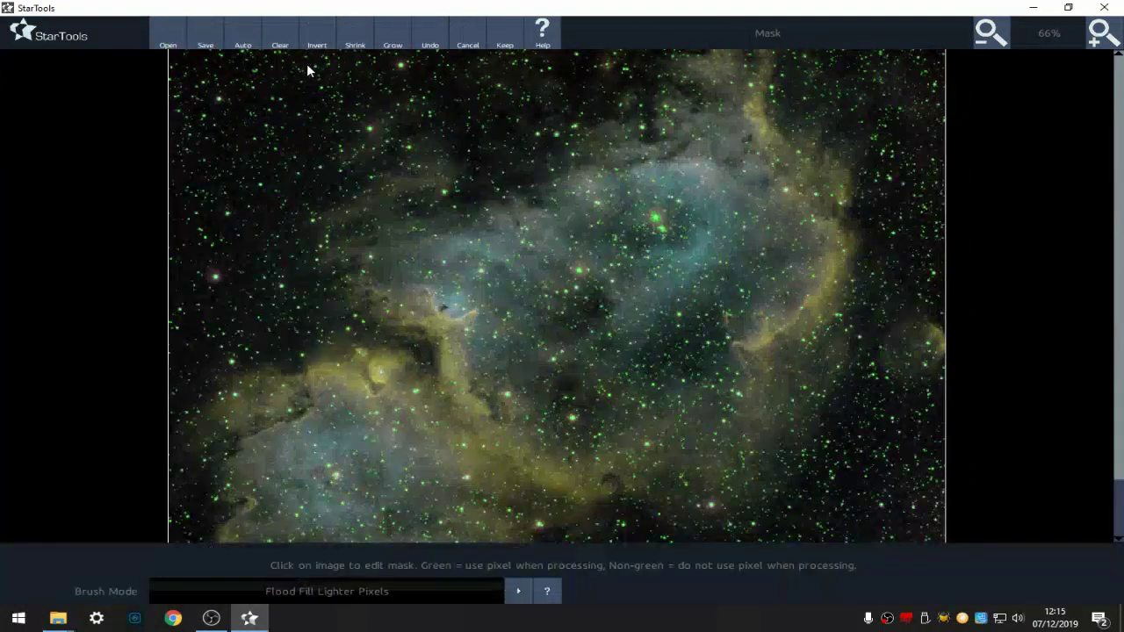
pyautogui.click(354, 36)
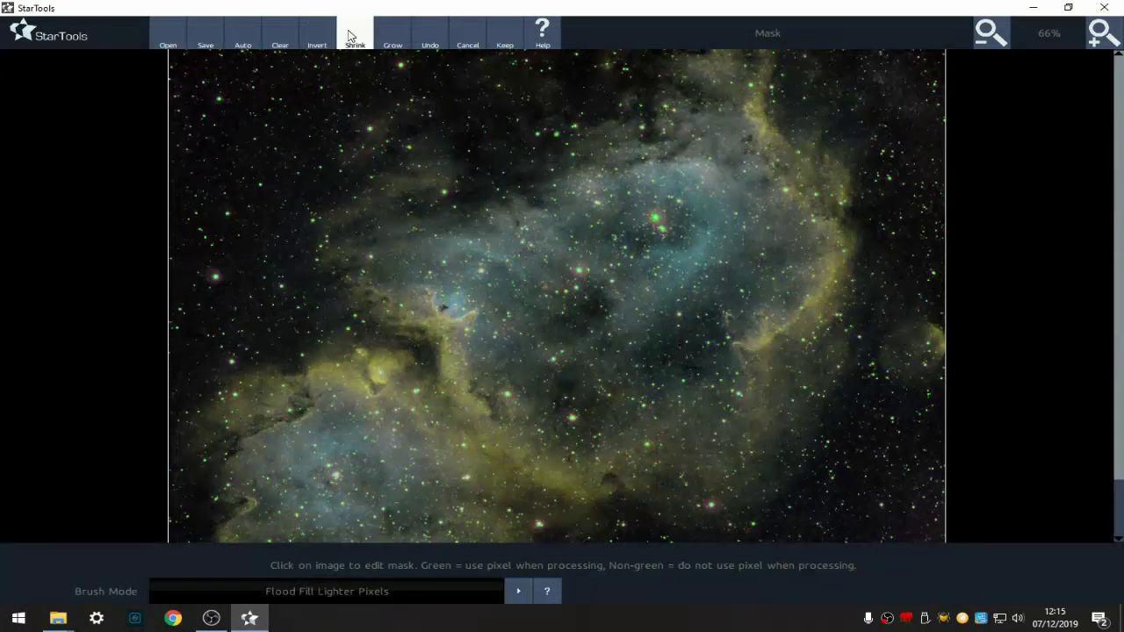
pyautogui.click(394, 38)
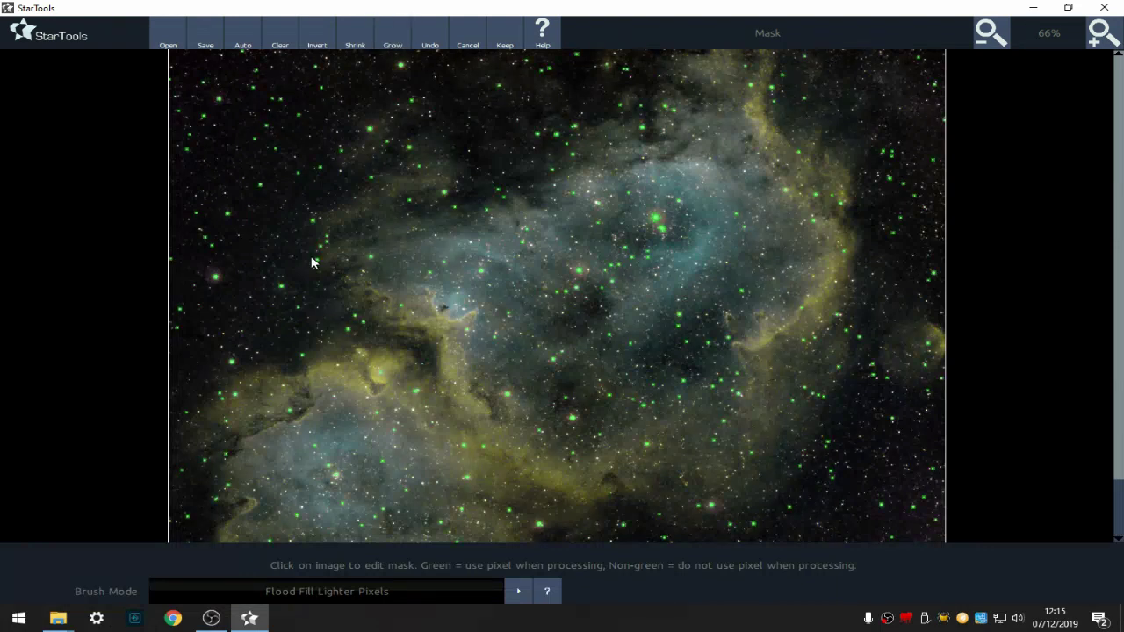
pyautogui.click(505, 38)
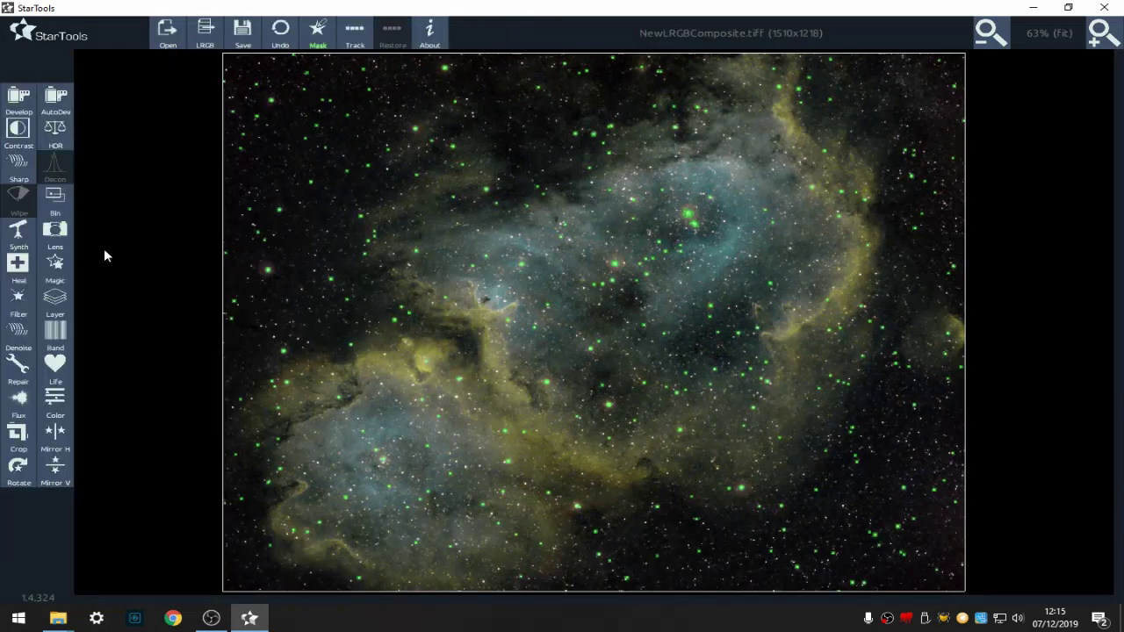
# Apply a second Magic Tighten pass after checking the before view.
pyautogui.click(68, 271)
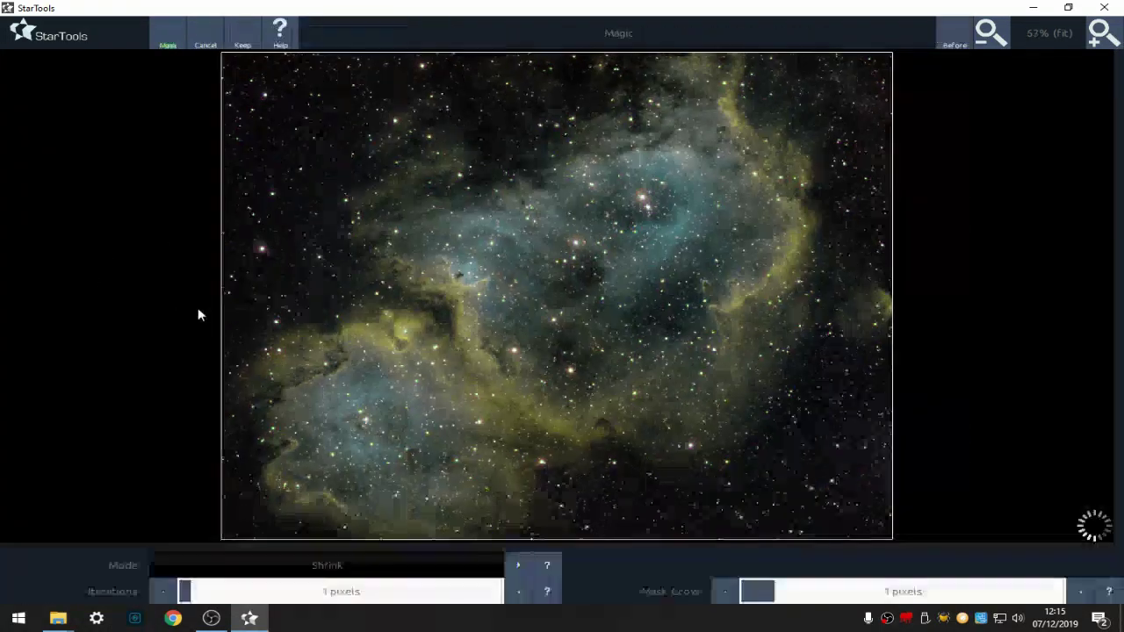
pyautogui.click(510, 571)
pyautogui.click(510, 571)
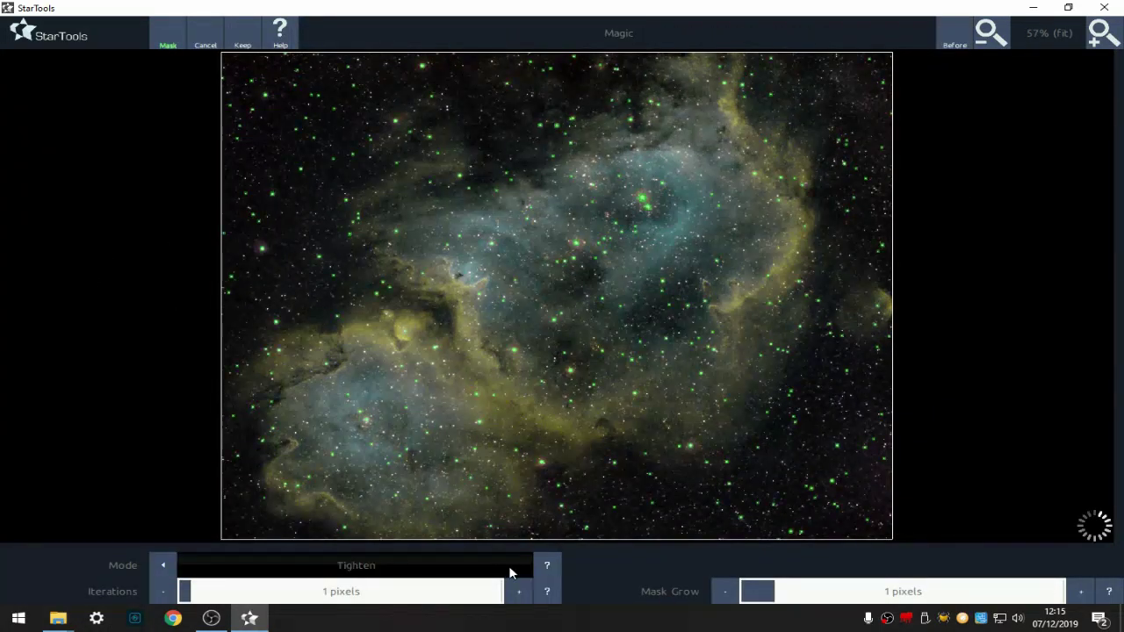
pyautogui.click(987, 45)
pyautogui.click(988, 48)
pyautogui.click(1101, 35)
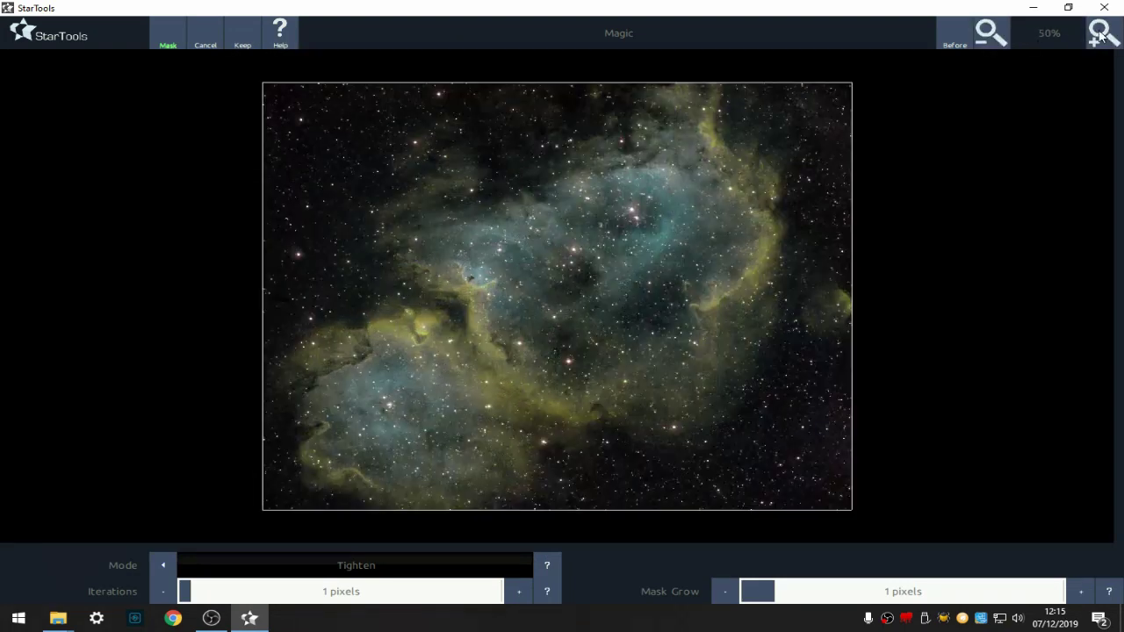
pyautogui.click(1101, 35)
pyautogui.click(949, 39)
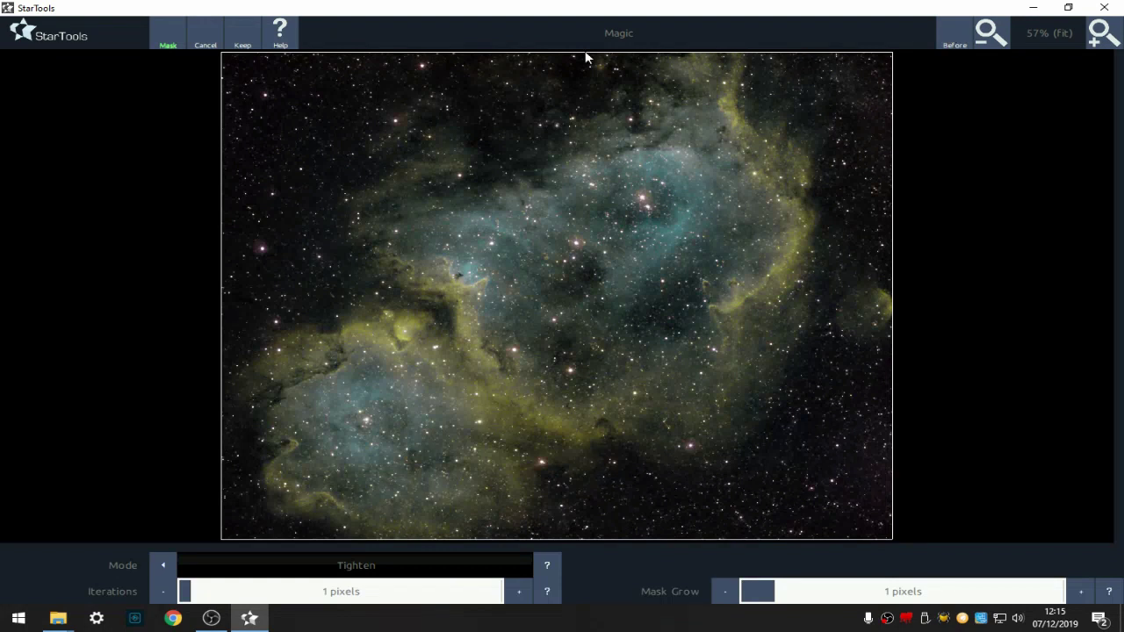
pyautogui.click(240, 38)
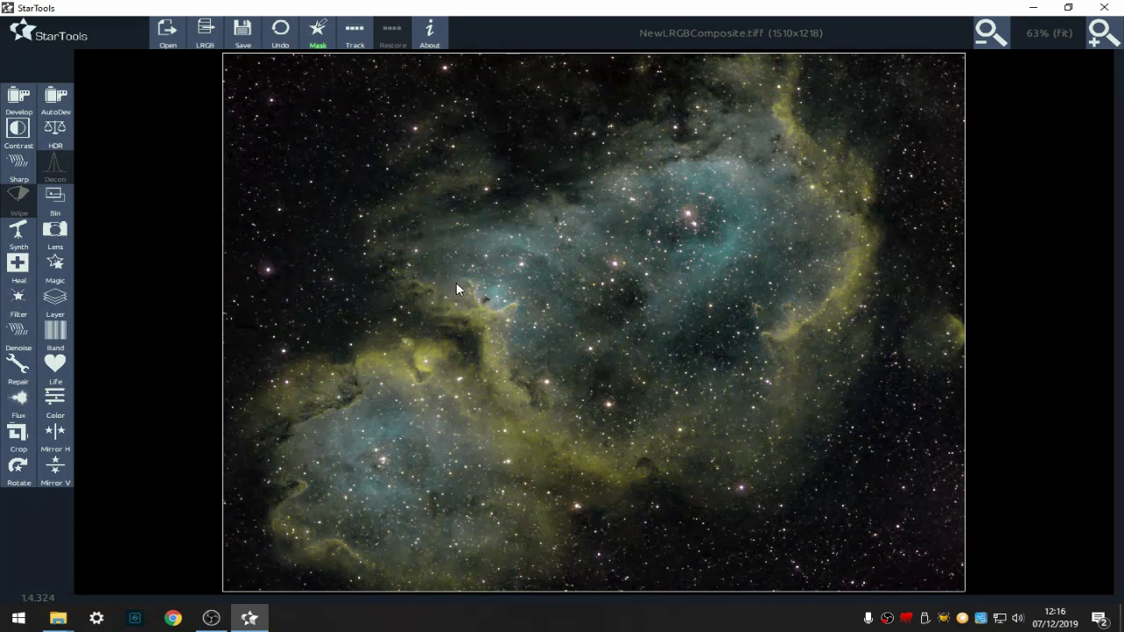
pyautogui.click(236, 32)
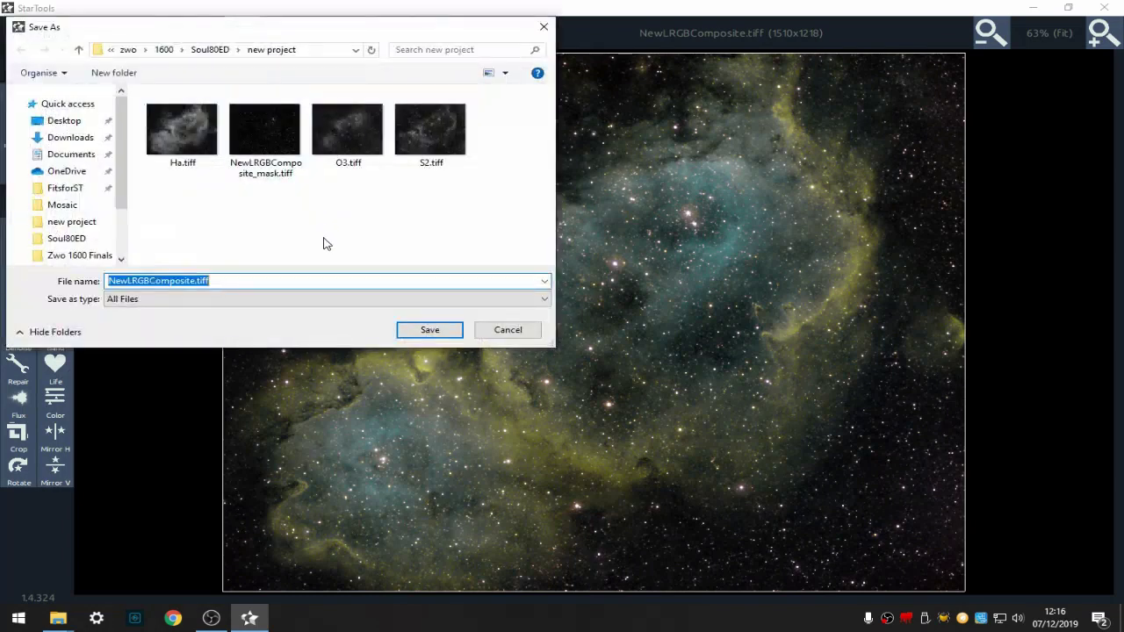
# Save as NewLRGBComposite.tiff, then reopen it as linear, Bayered, not white-balanced data.
pyautogui.click(432, 335)
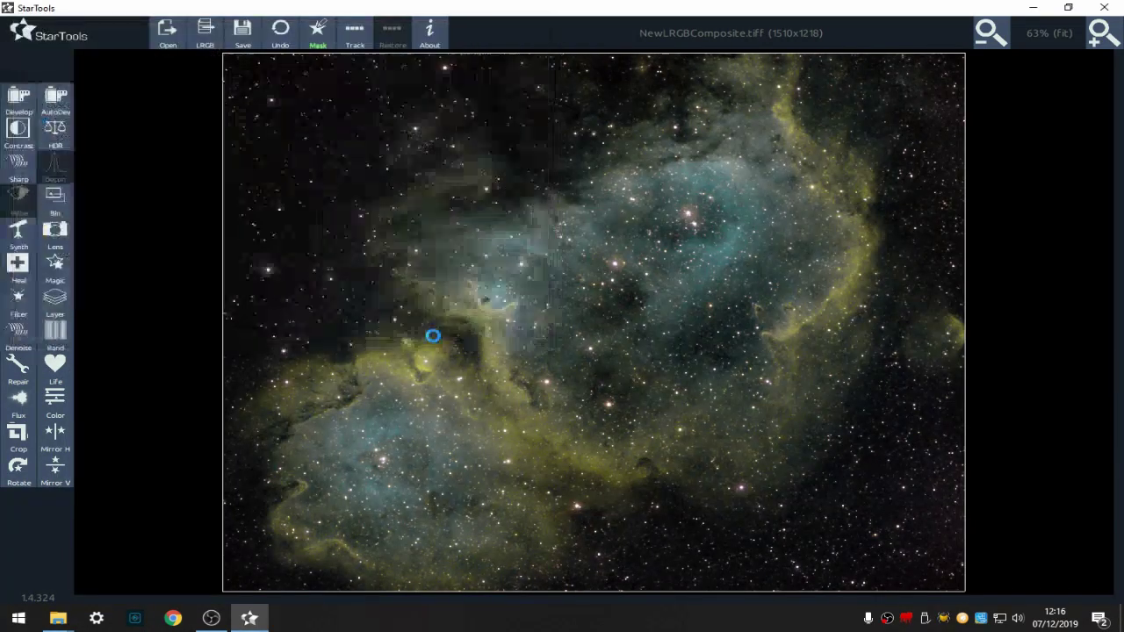
pyautogui.click(174, 37)
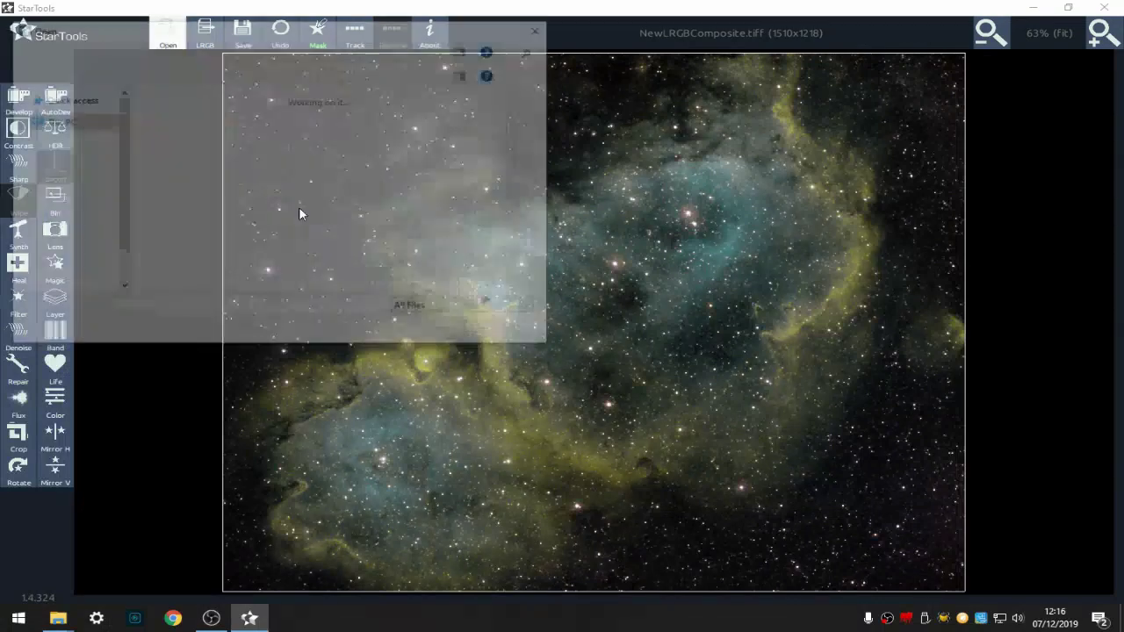
pyautogui.click(286, 151)
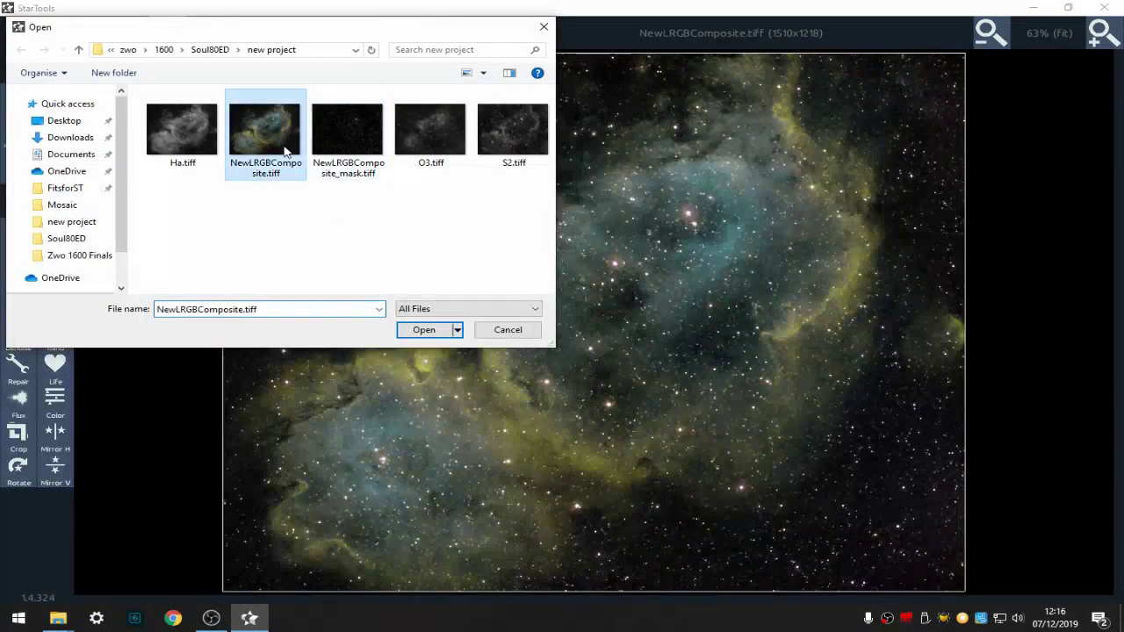
pyautogui.click(424, 329)
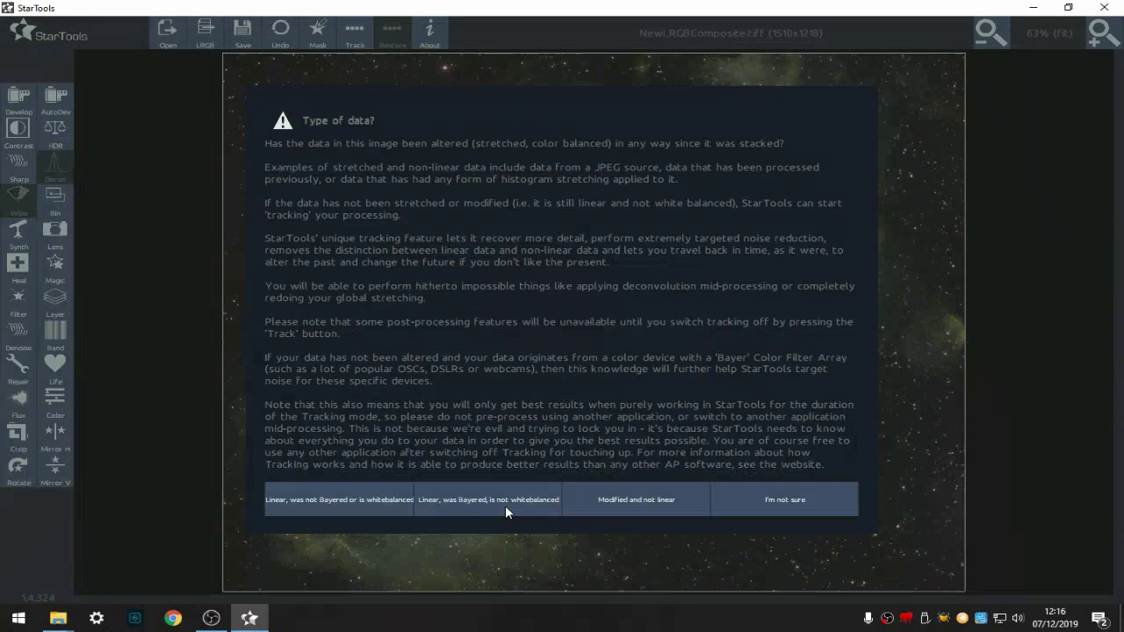
pyautogui.click(505, 501)
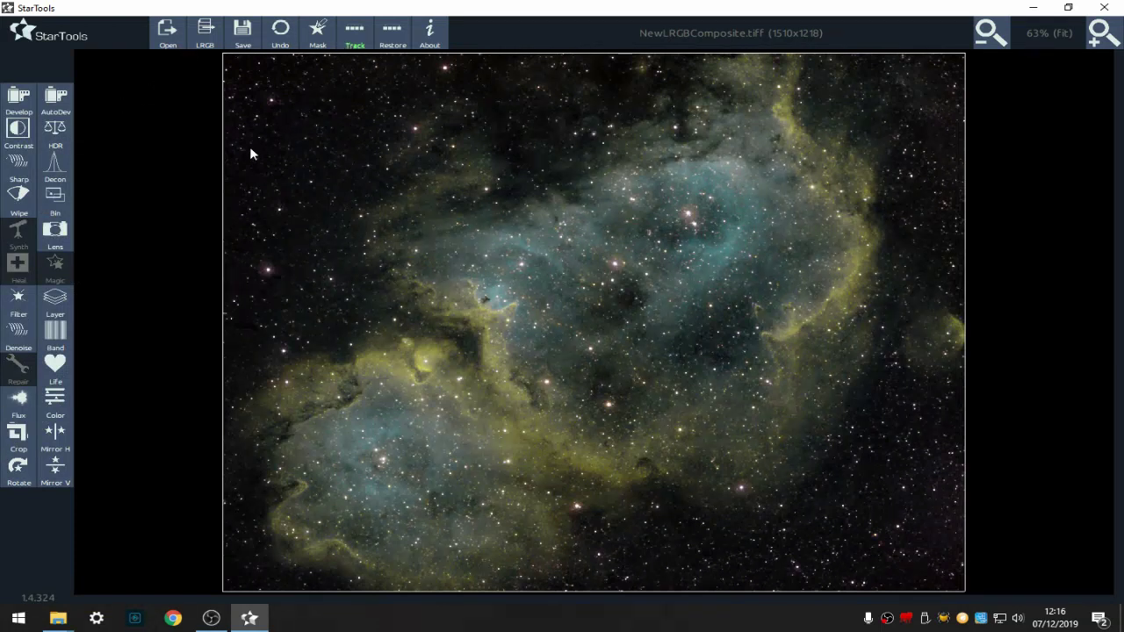
pyautogui.click(323, 36)
# Load the saved star mask TIFF, trying Grow and undoing it.
pyautogui.click(165, 37)
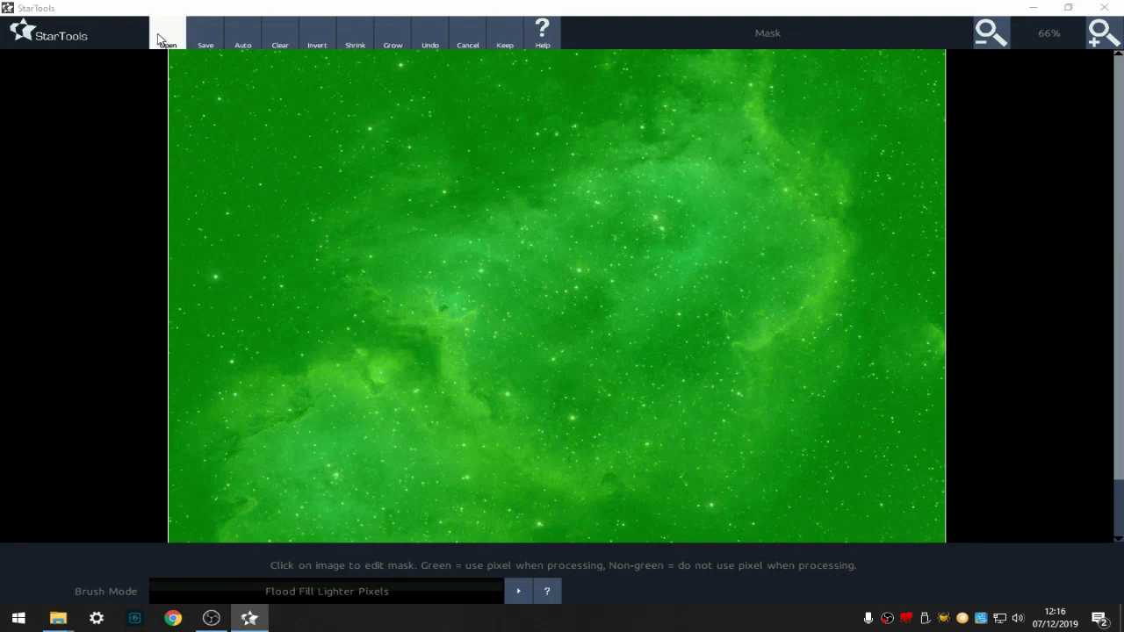
pyautogui.click(348, 140)
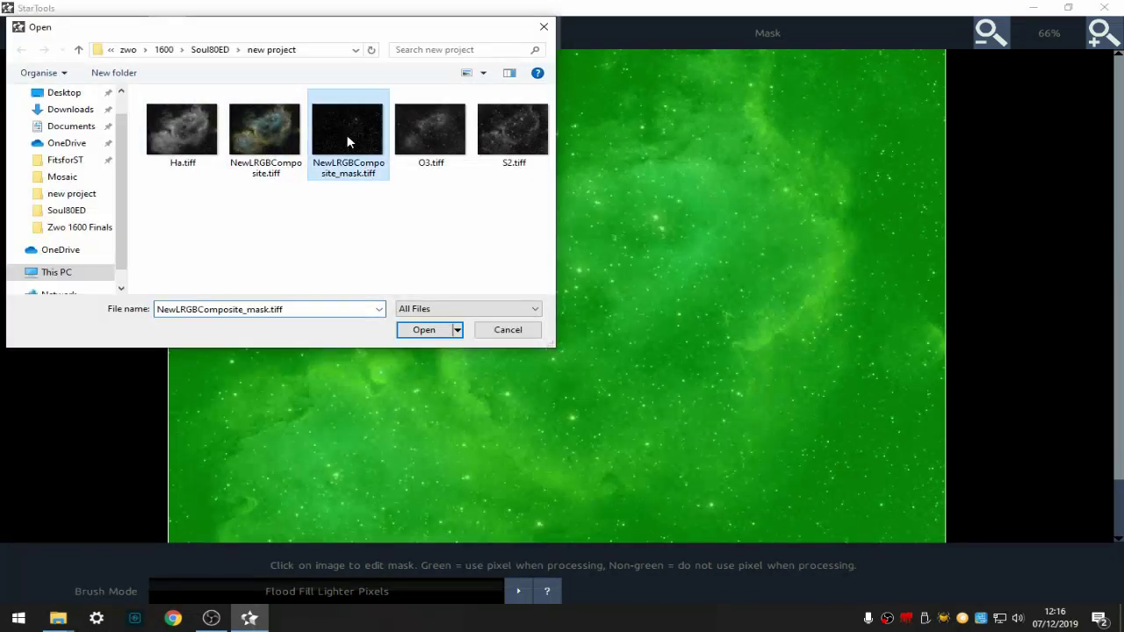
pyautogui.click(424, 330)
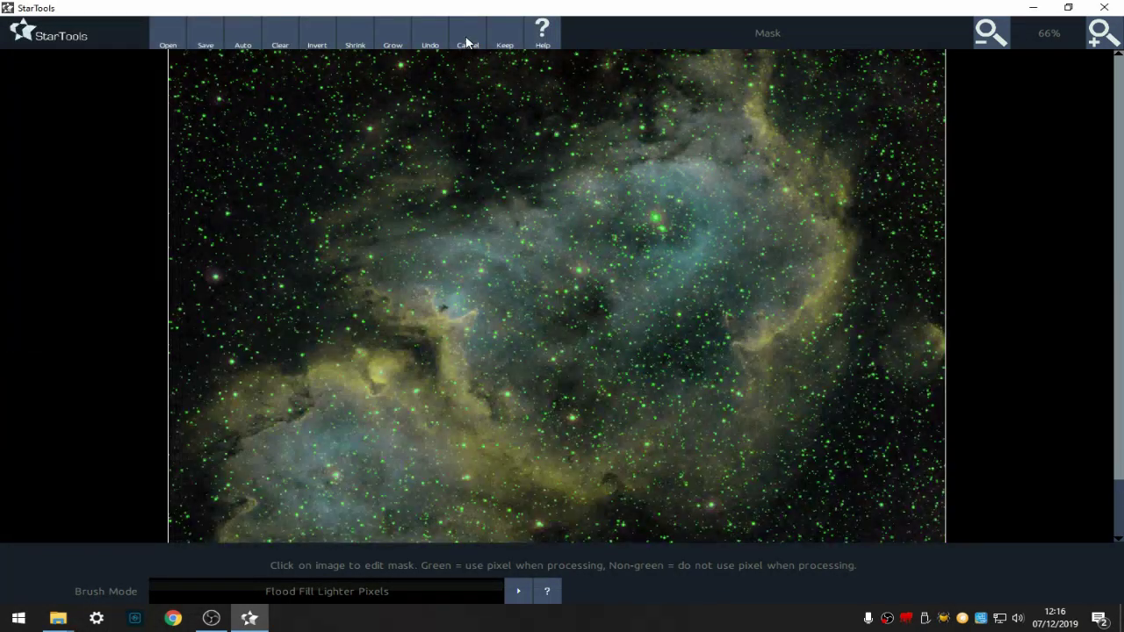
pyautogui.click(393, 34)
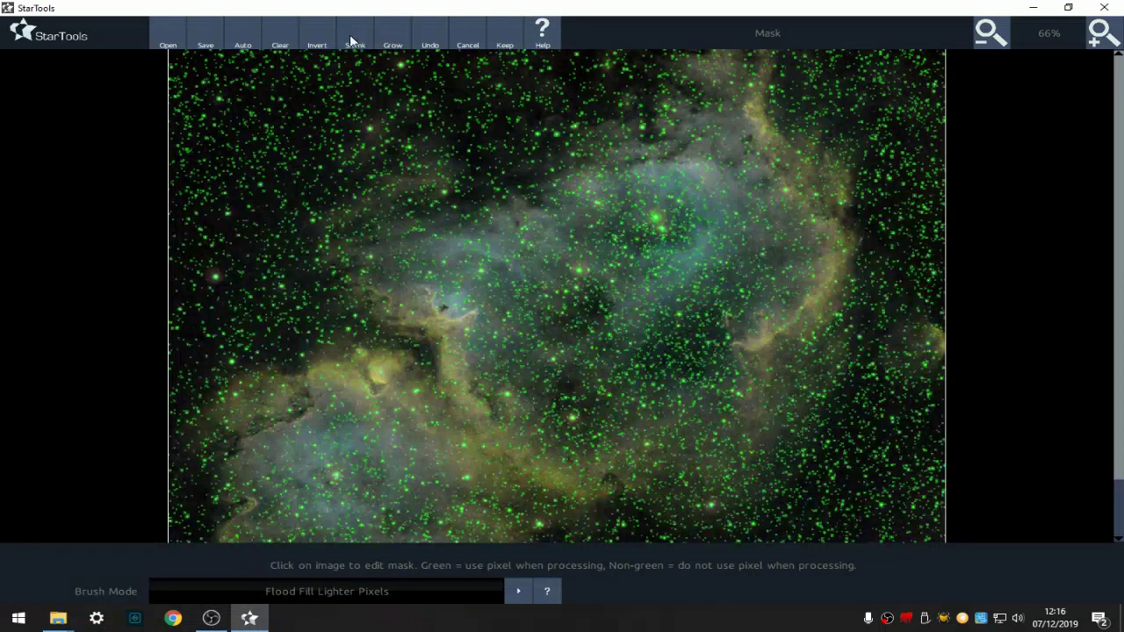
pyautogui.click(428, 46)
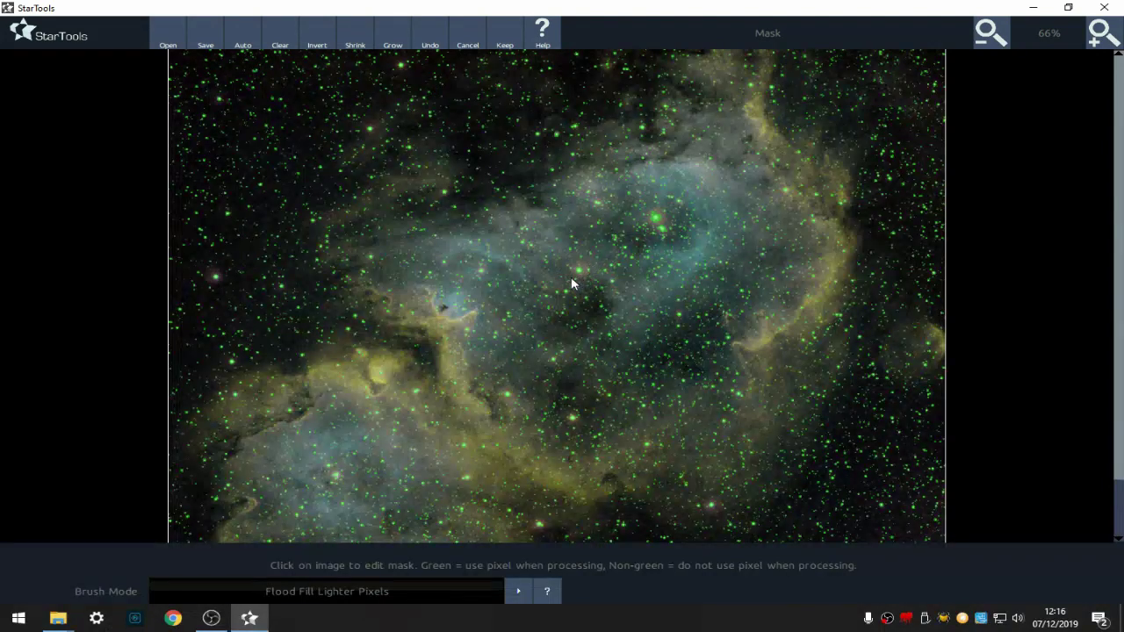
pyautogui.click(1102, 33)
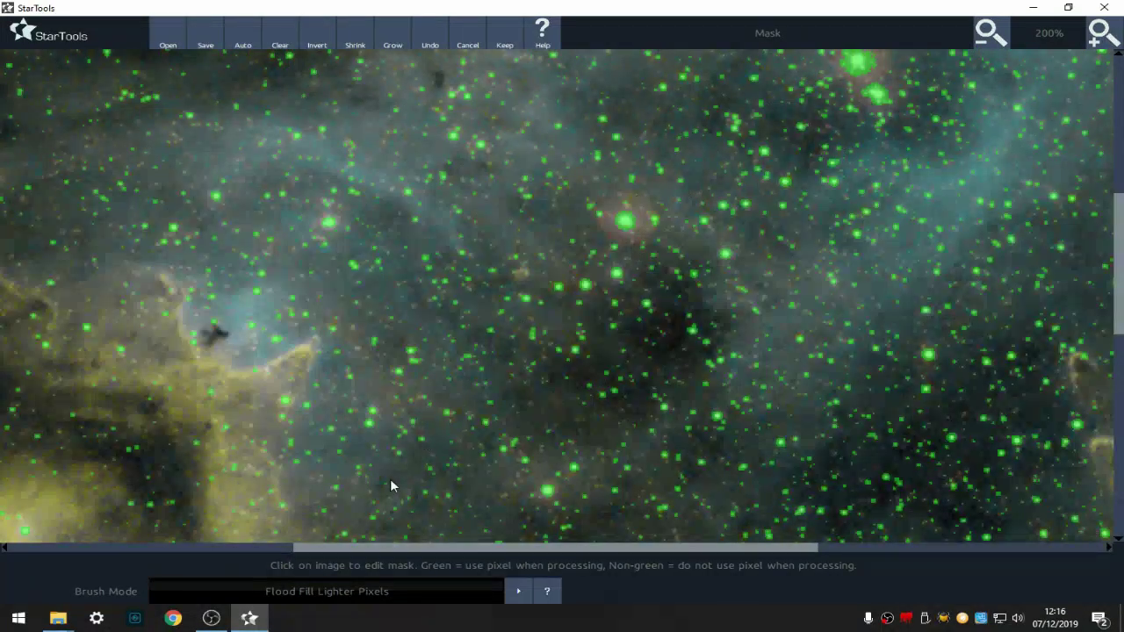
# Lasso two large bright stars into the mask, invert it, and keep it.
pyautogui.click(355, 595)
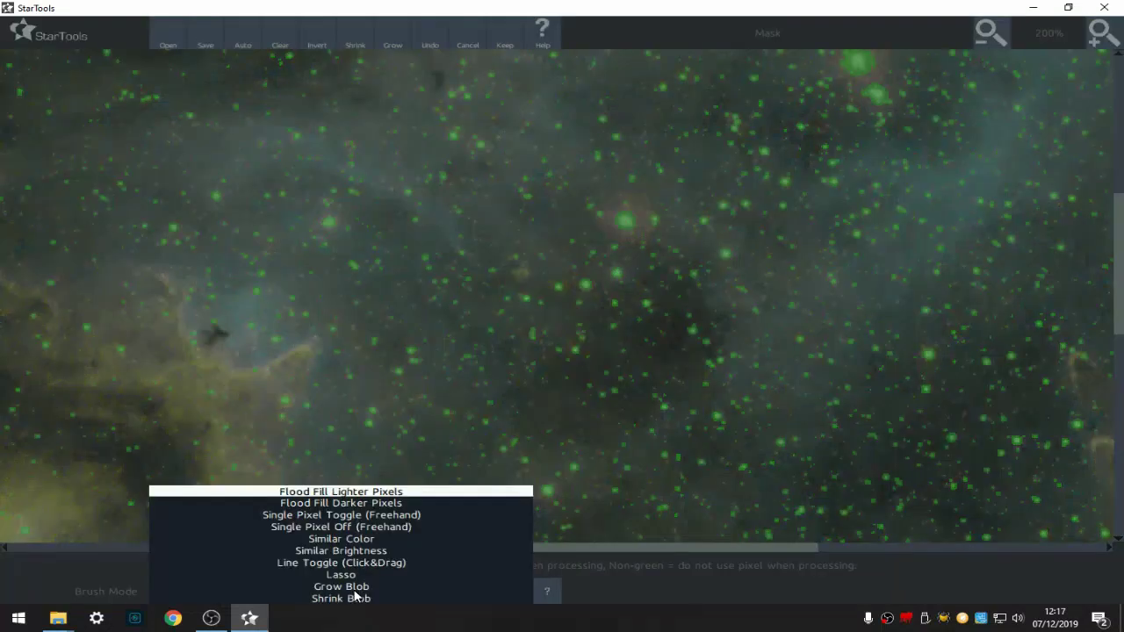
pyautogui.click(353, 576)
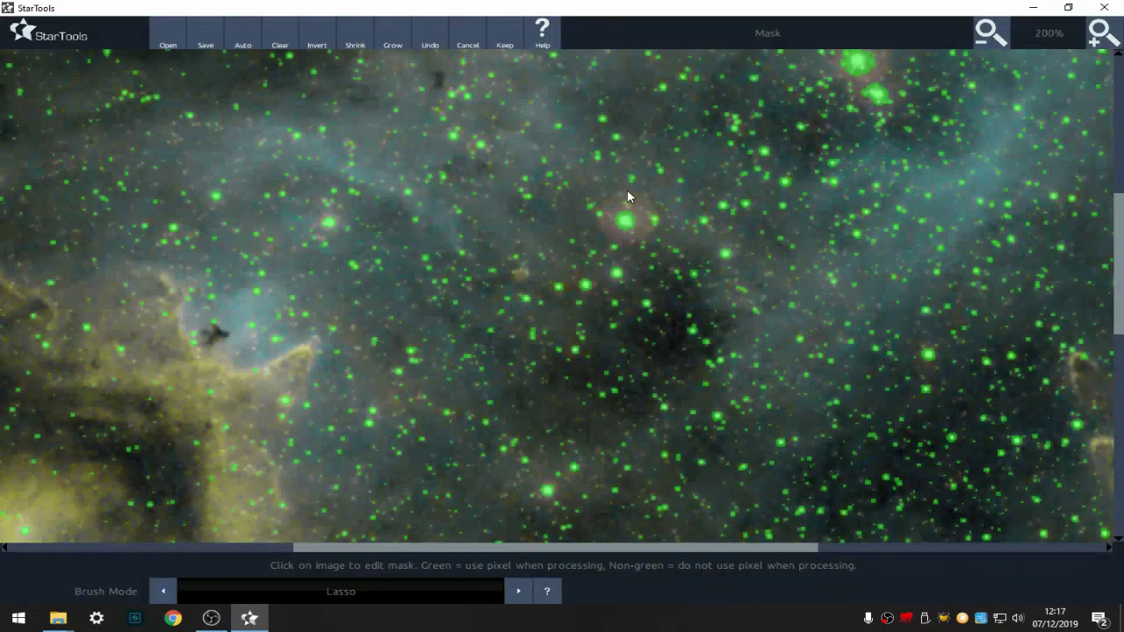
pyautogui.moveTo(642, 200)
pyautogui.mouseDown()
pyautogui.moveTo(645, 240)
pyautogui.moveTo(615, 244)
pyautogui.moveTo(593, 213)
pyautogui.moveTo(634, 188)
pyautogui.mouseUp()
pyautogui.click(998, 40)
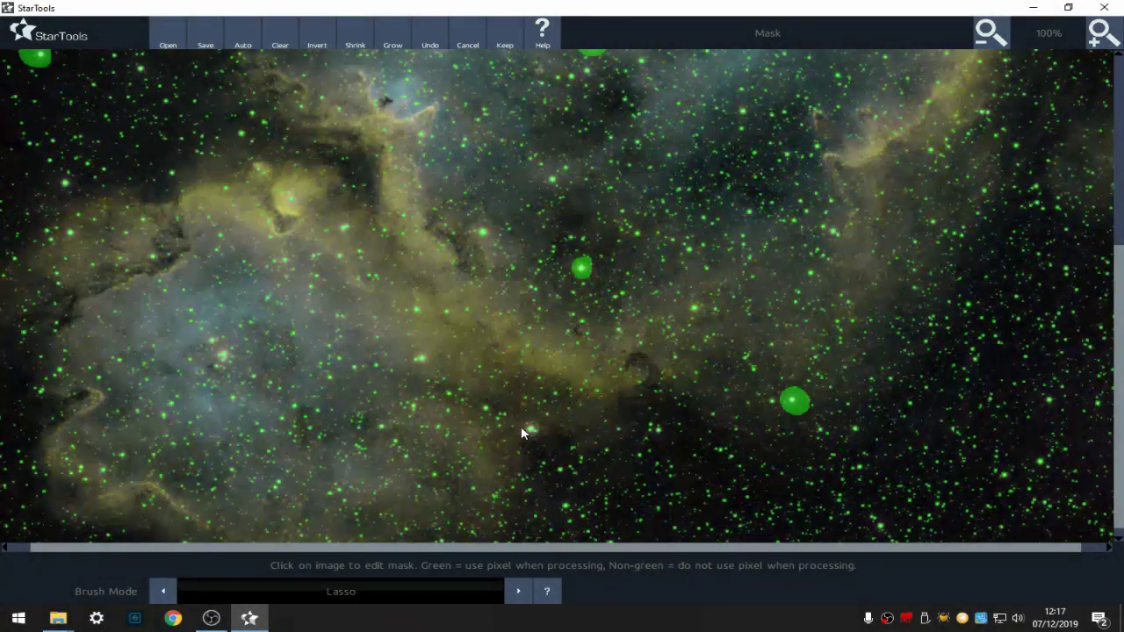
pyautogui.moveTo(526, 426); pyautogui.dragTo(529, 425)
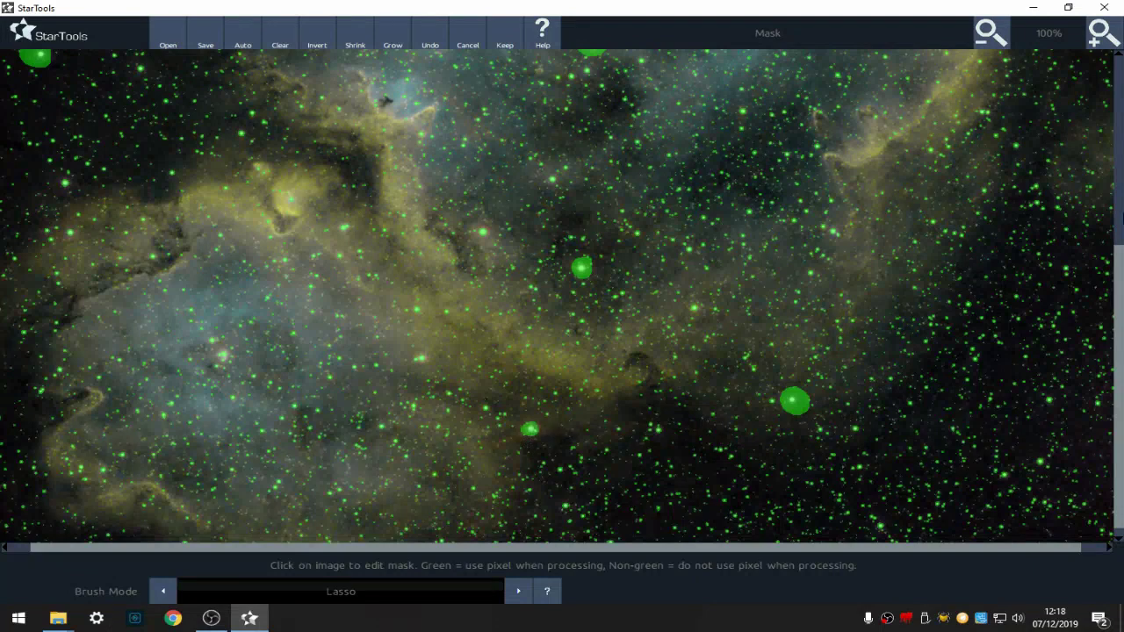
pyautogui.click(988, 35)
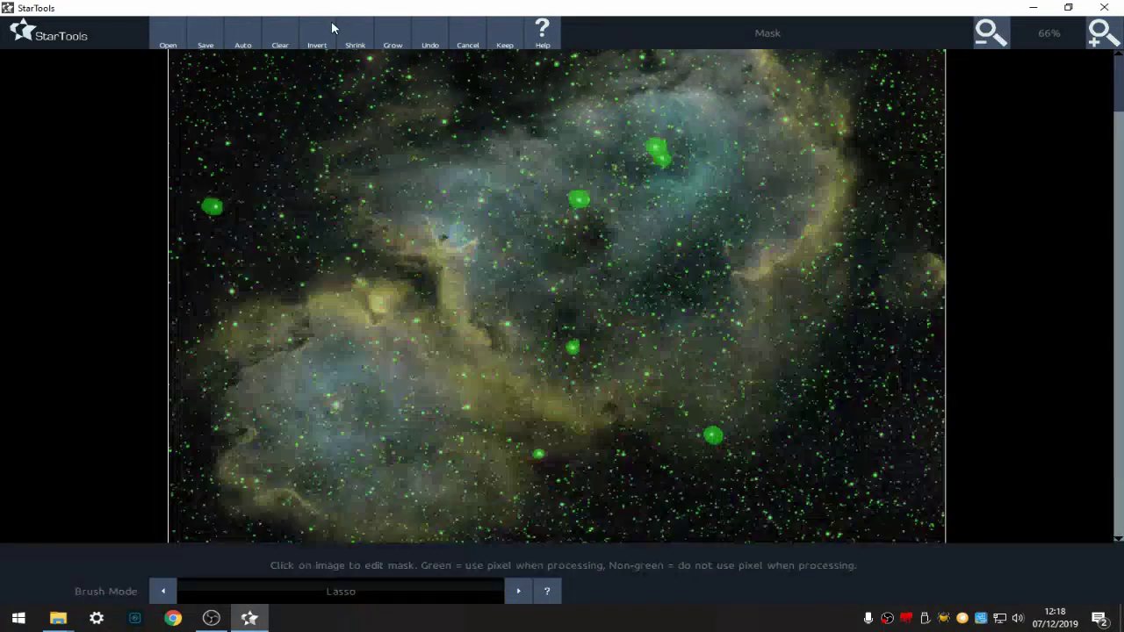
pyautogui.click(320, 35)
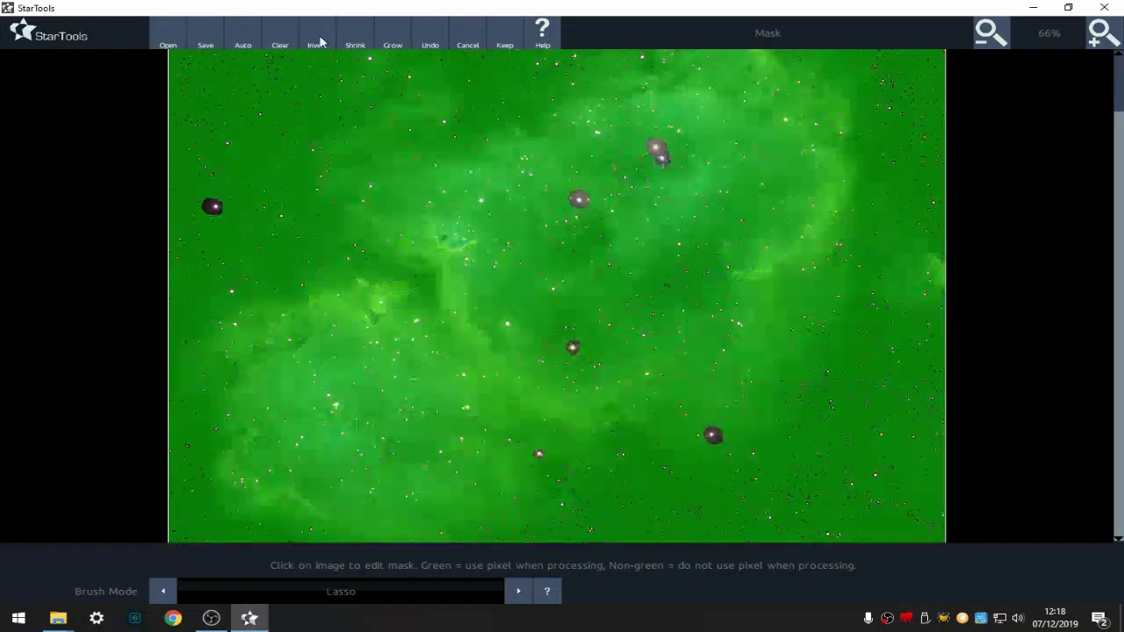
pyautogui.click(494, 42)
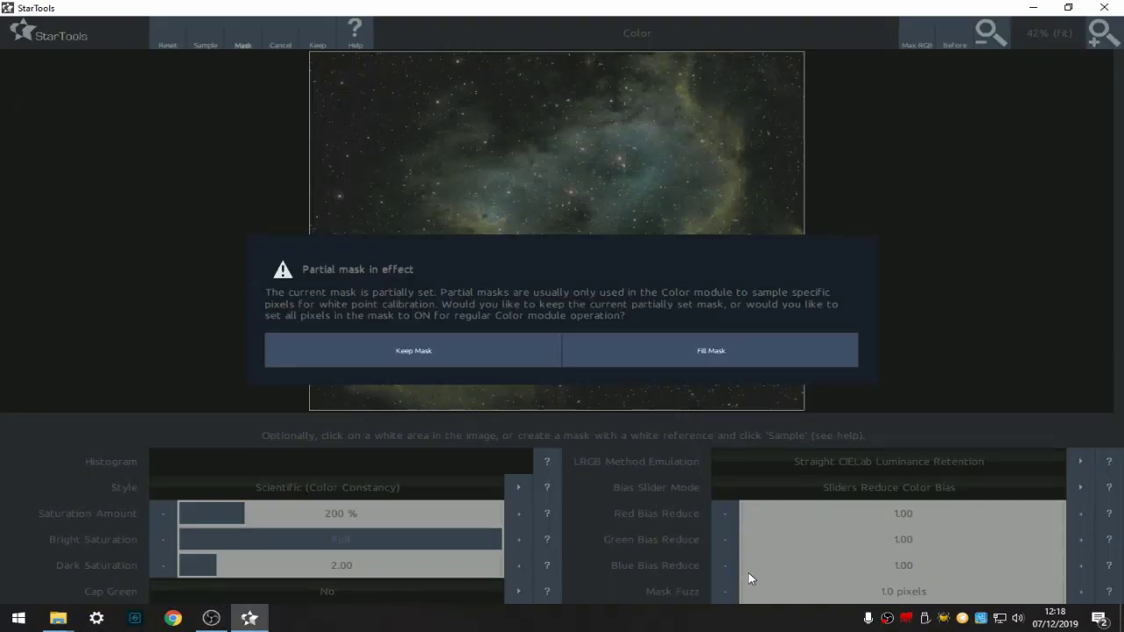
# Keep the partial mask, then set Mask Fuzz to 2.0 pixels and Dark Saturation to 6.00.
pyautogui.click(442, 353)
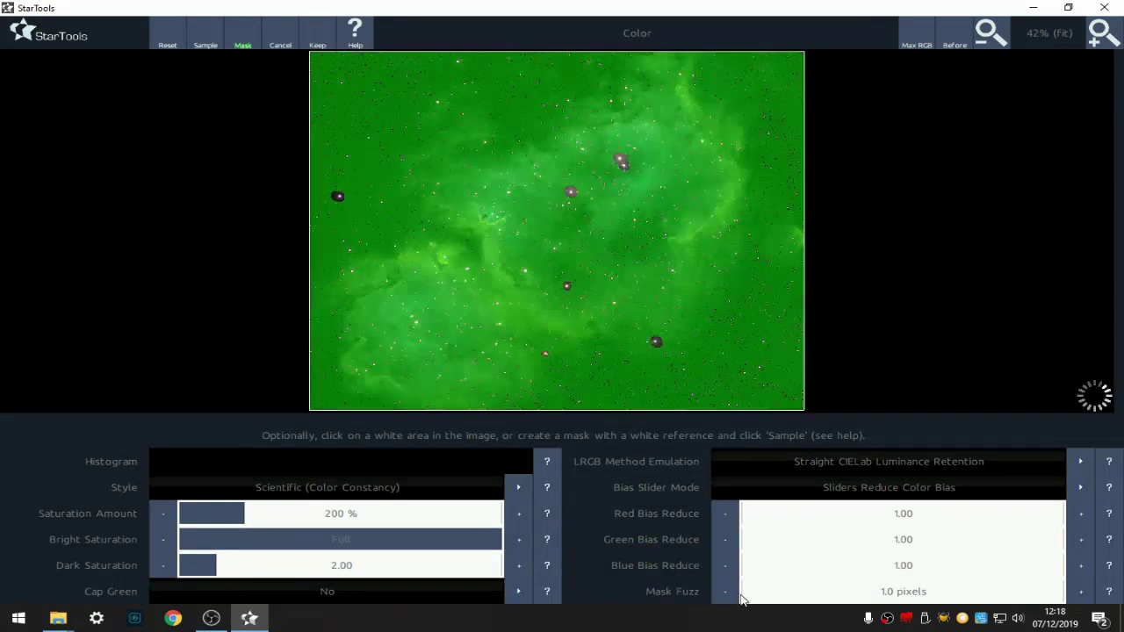
pyautogui.click(745, 597)
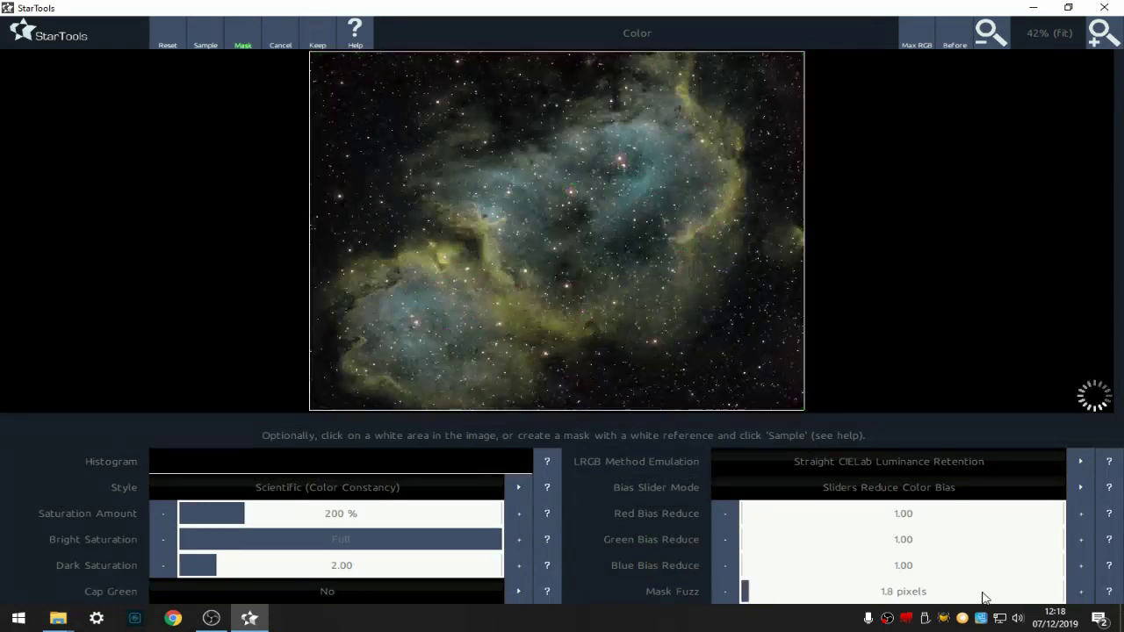
pyautogui.click(1080, 591)
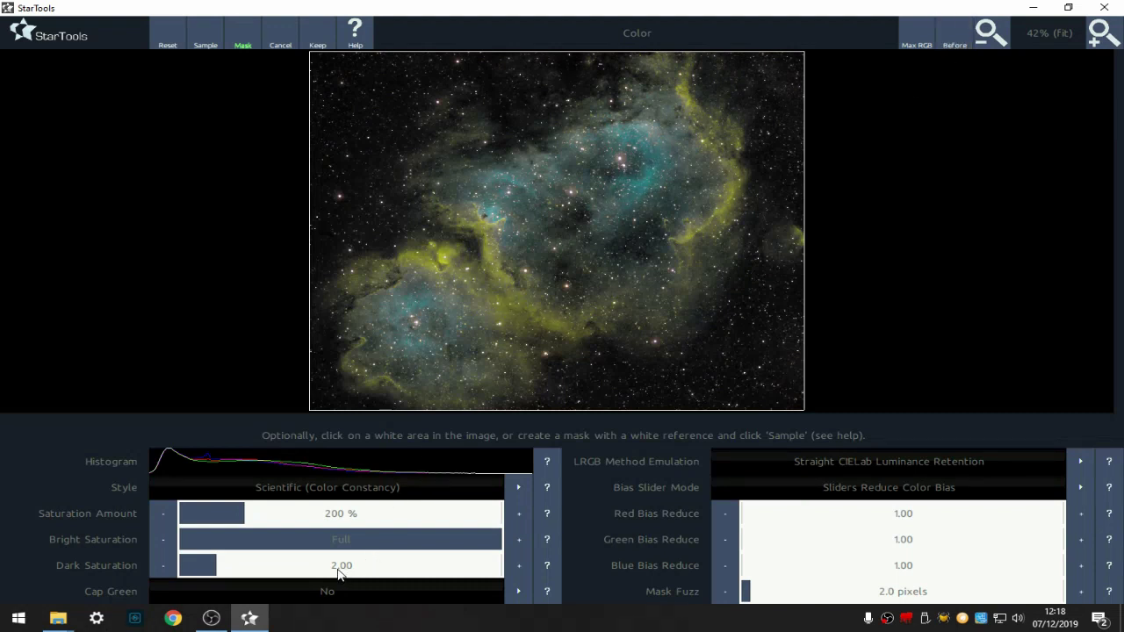
pyautogui.click(372, 573)
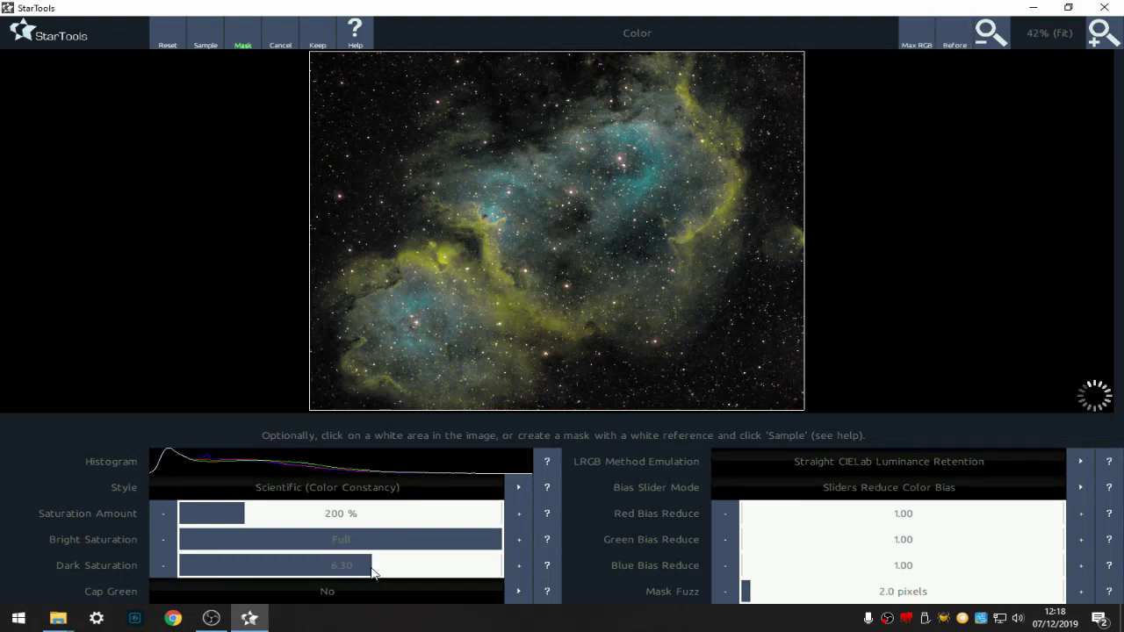
pyautogui.click(166, 565)
pyautogui.click(166, 564)
pyautogui.click(166, 565)
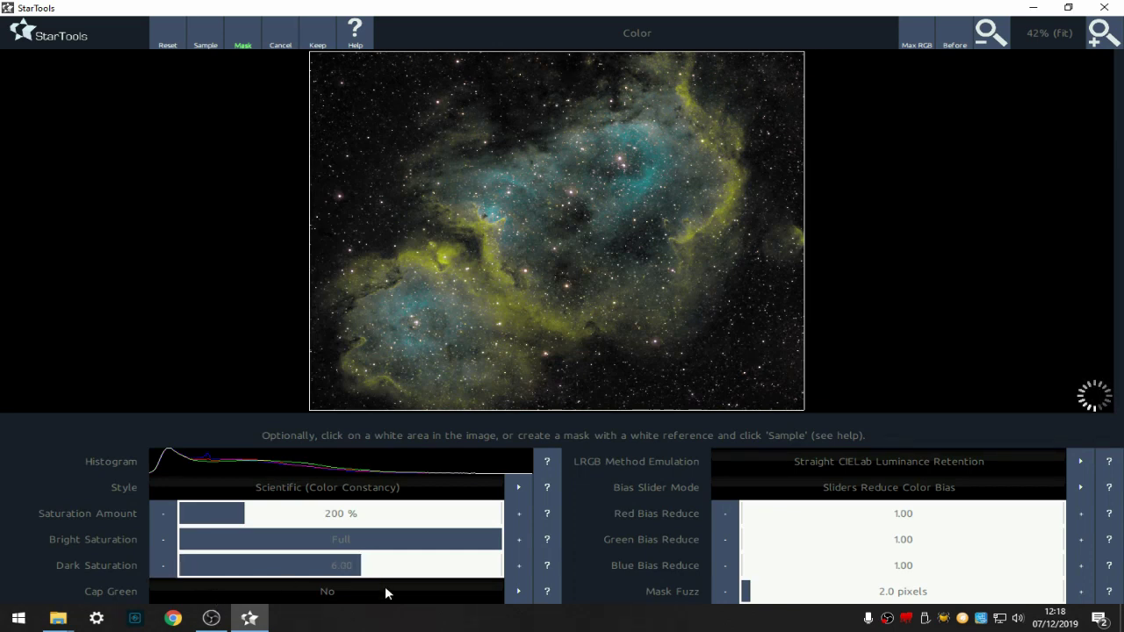
# Cap green to yellow and set Green Bias Reduce 1.23 and Blue Bias Reduce 1.18.
pyautogui.click(518, 591)
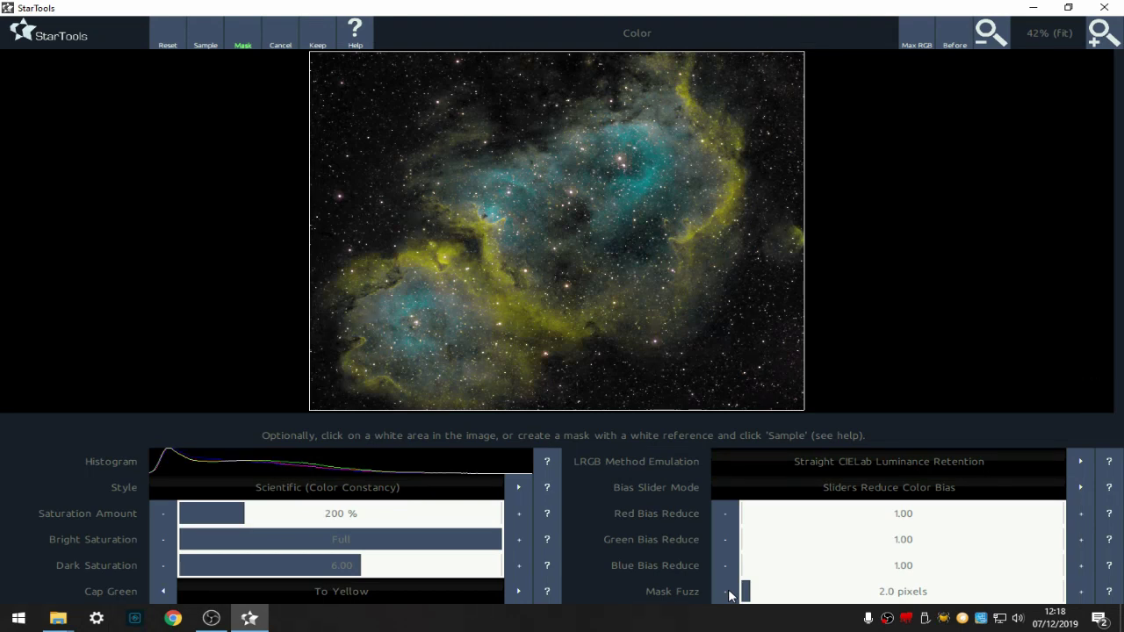
pyautogui.click(965, 34)
pyautogui.click(965, 33)
pyautogui.click(965, 33)
pyautogui.click(965, 33)
pyautogui.click(747, 548)
pyautogui.click(745, 568)
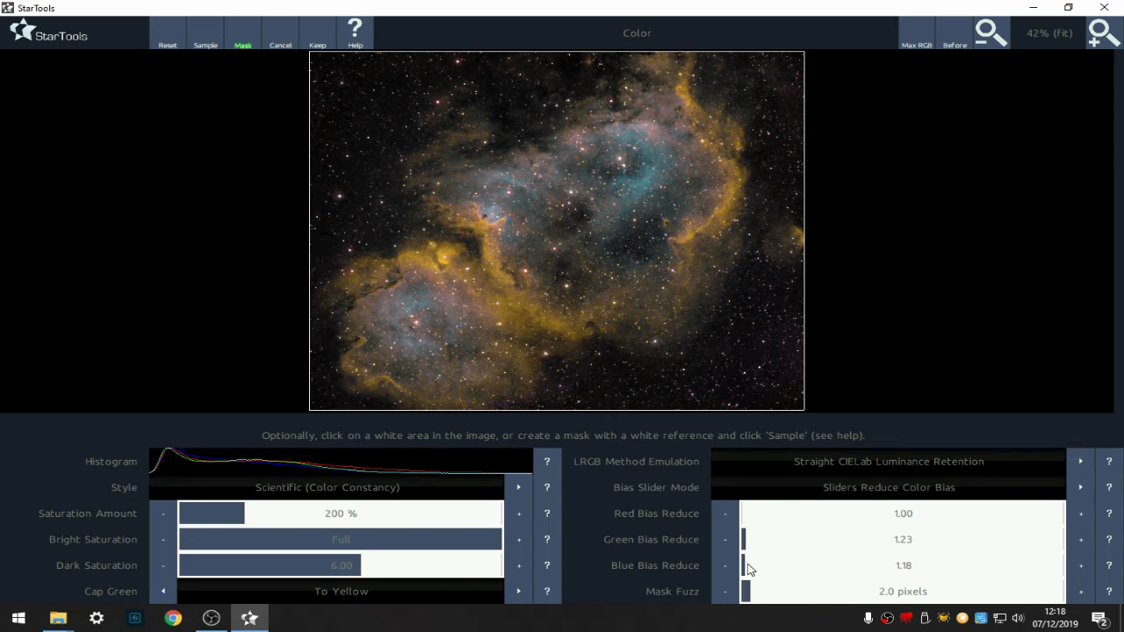
# Lower Blue Bias Reduce to 1.00 and Green Bias Reduce to 1.10, then keep the calibration.
pyautogui.click(742, 568)
pyautogui.click(734, 567)
pyautogui.click(956, 39)
pyautogui.click(725, 540)
pyautogui.click(725, 540)
pyautogui.click(725, 540)
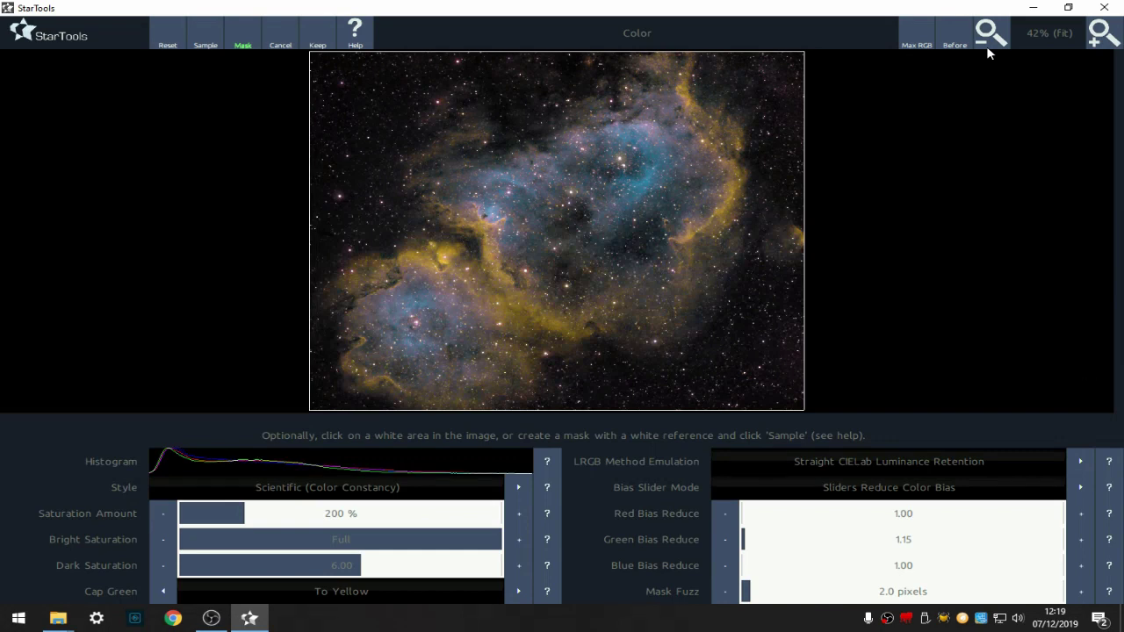
pyautogui.click(955, 37)
pyautogui.click(727, 542)
pyautogui.click(318, 40)
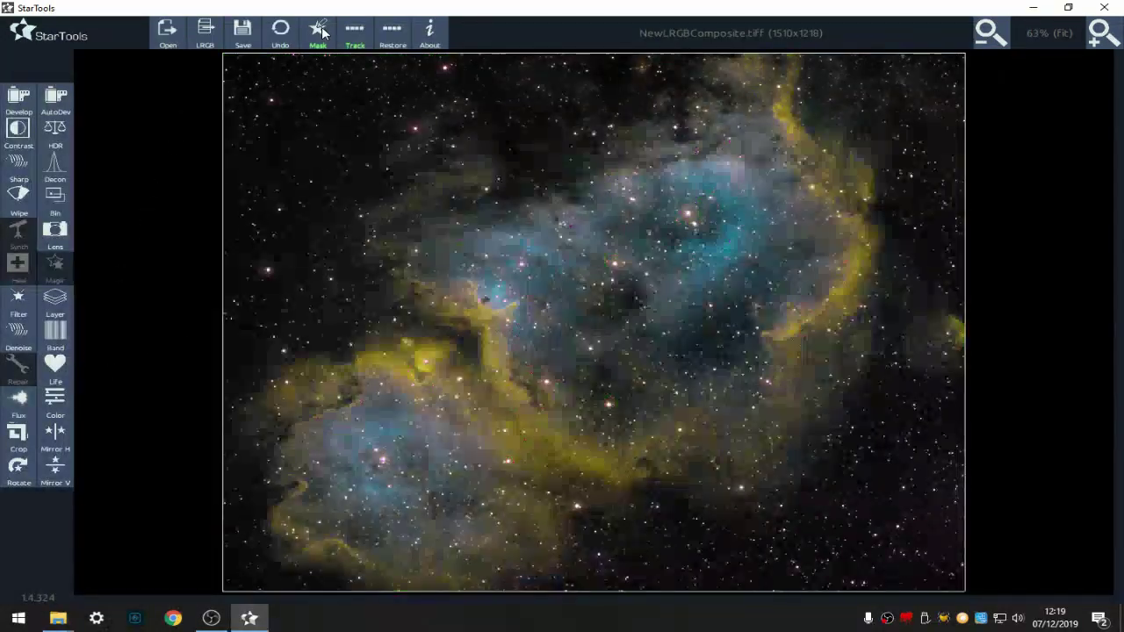
# Invert the mask to stars only, keep it in Color, and set Saturation Amount to 107%.
pyautogui.click(319, 32)
pyautogui.click(321, 28)
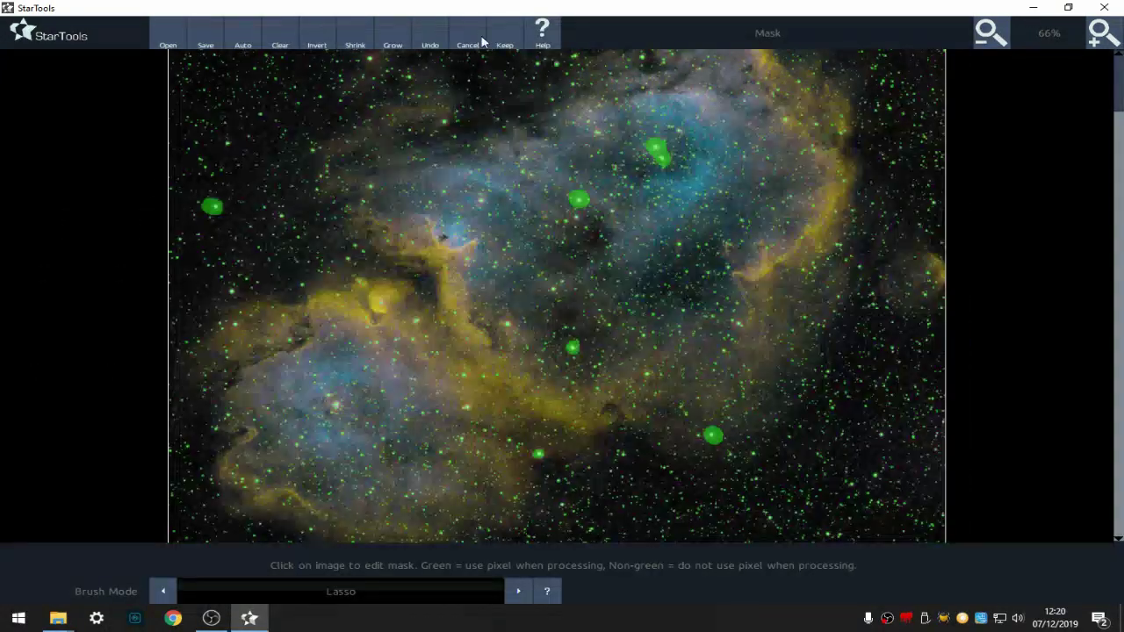
pyautogui.click(506, 39)
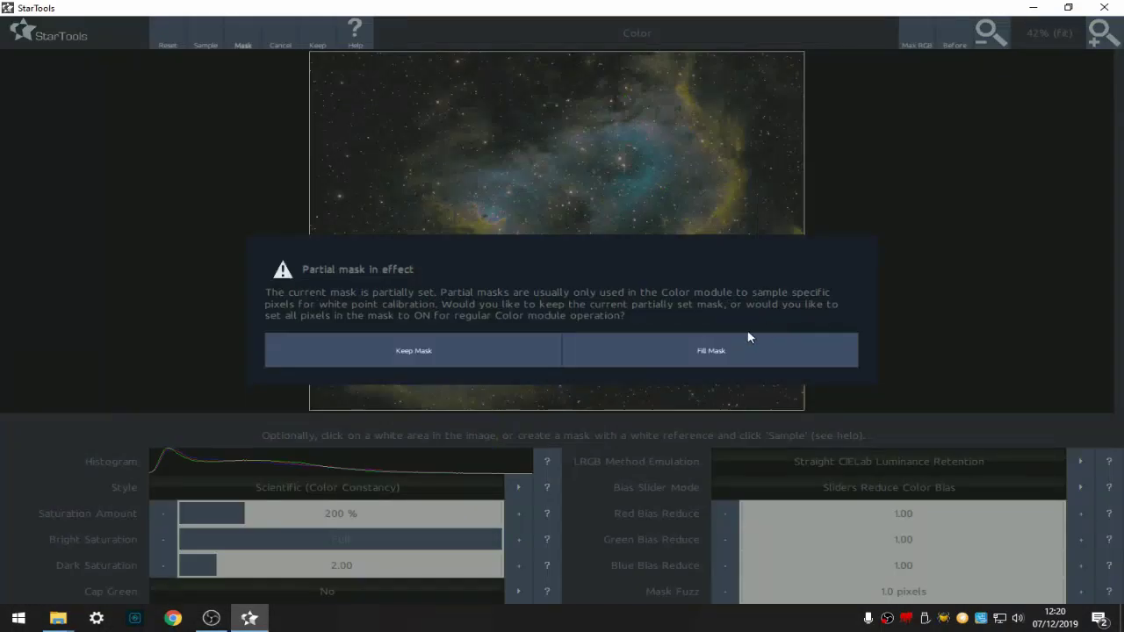
pyautogui.click(505, 358)
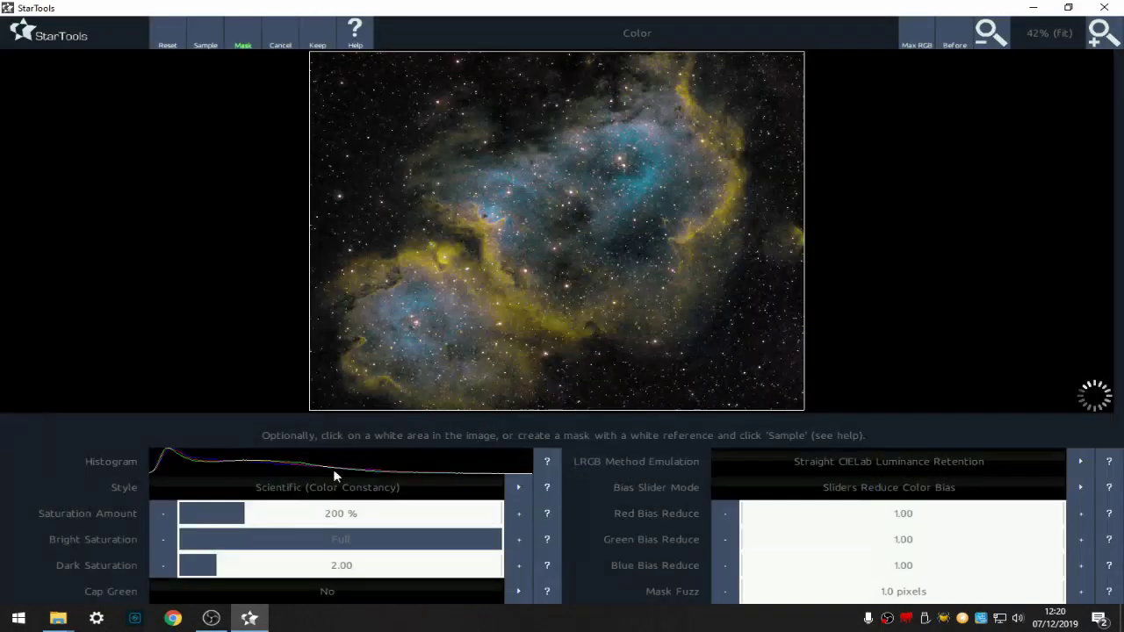
pyautogui.click(217, 523)
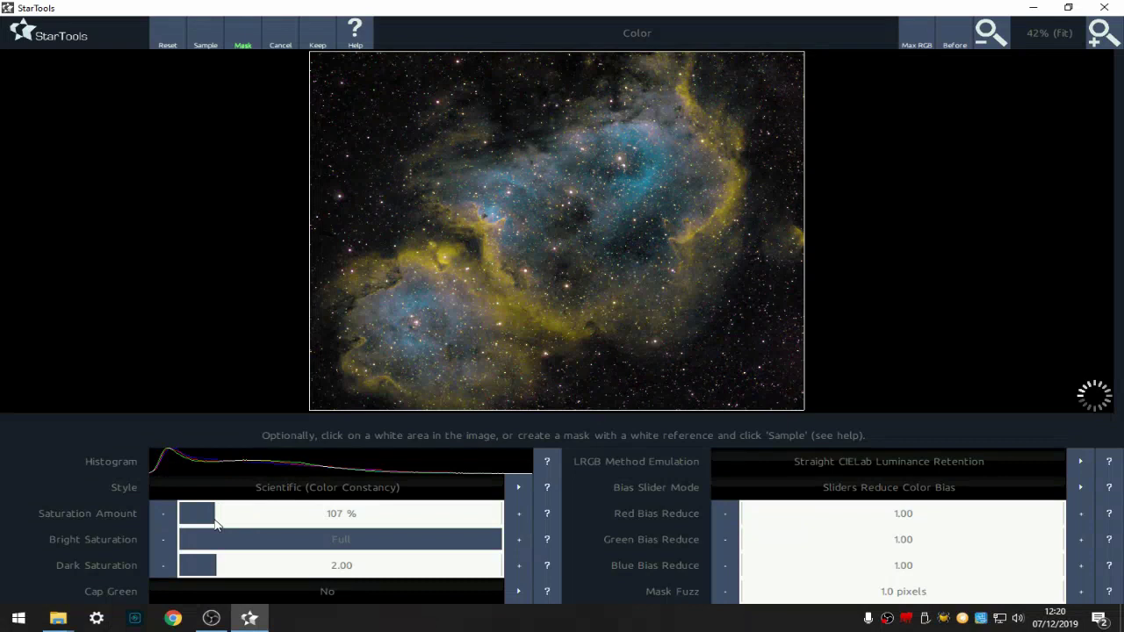
# Bring Saturation Amount down to 100% and Dark Saturation to 1.00.
pyautogui.click(159, 517)
pyautogui.click(156, 517)
pyautogui.click(156, 517)
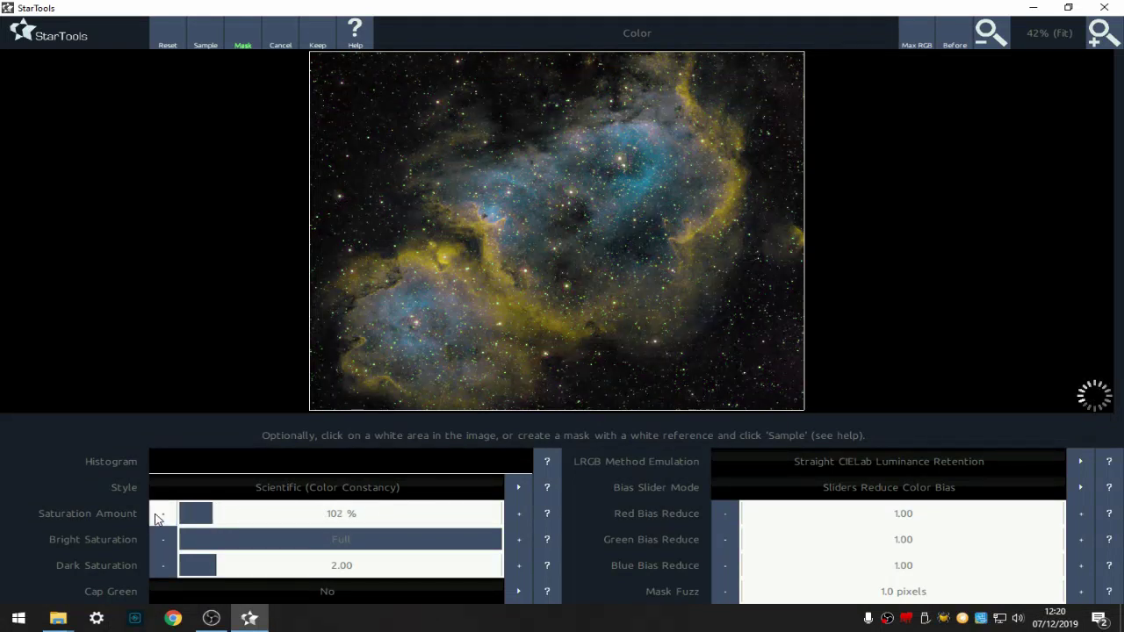
pyautogui.click(156, 517)
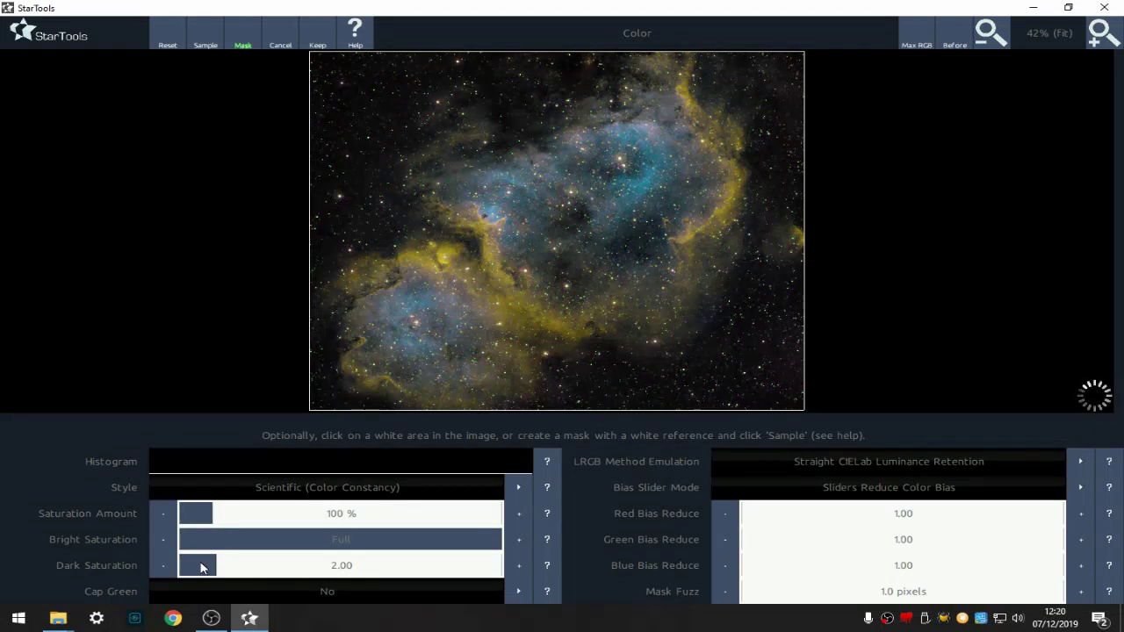
pyautogui.moveTo(200, 567); pyautogui.dragTo(160, 567)
# Raise Mask Fuzz to 2.0 pixels and Red Bias Reduce to 1.15, viewing at 100%.
pyautogui.click(748, 590)
pyautogui.click(1080, 589)
pyautogui.click(1080, 589)
pyautogui.click(1080, 589)
pyautogui.click(1108, 42)
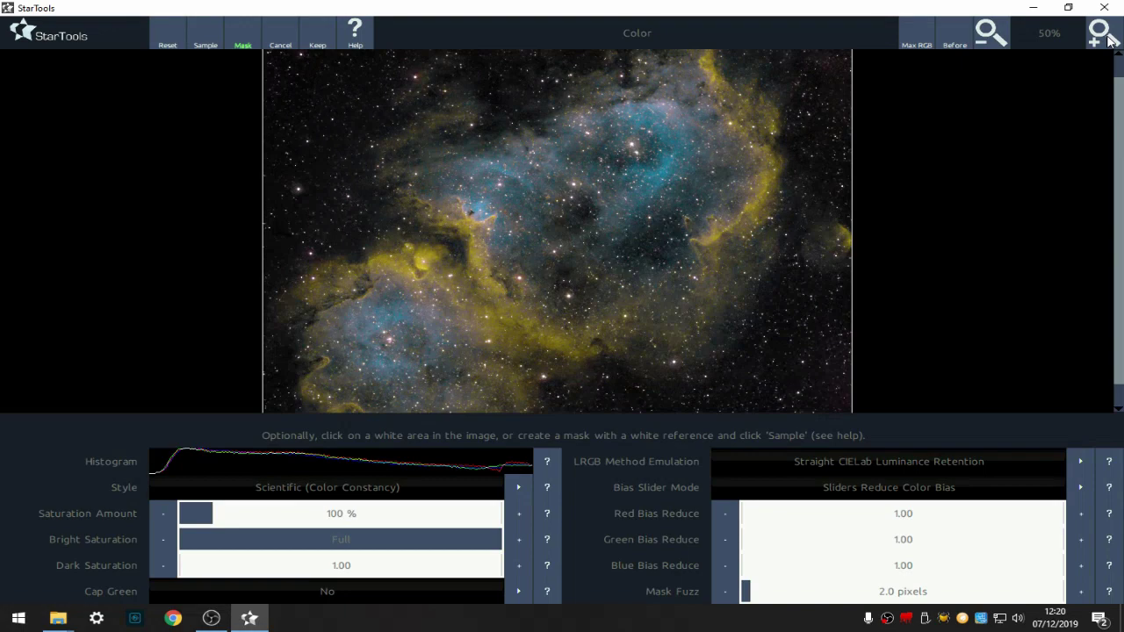
pyautogui.click(966, 40)
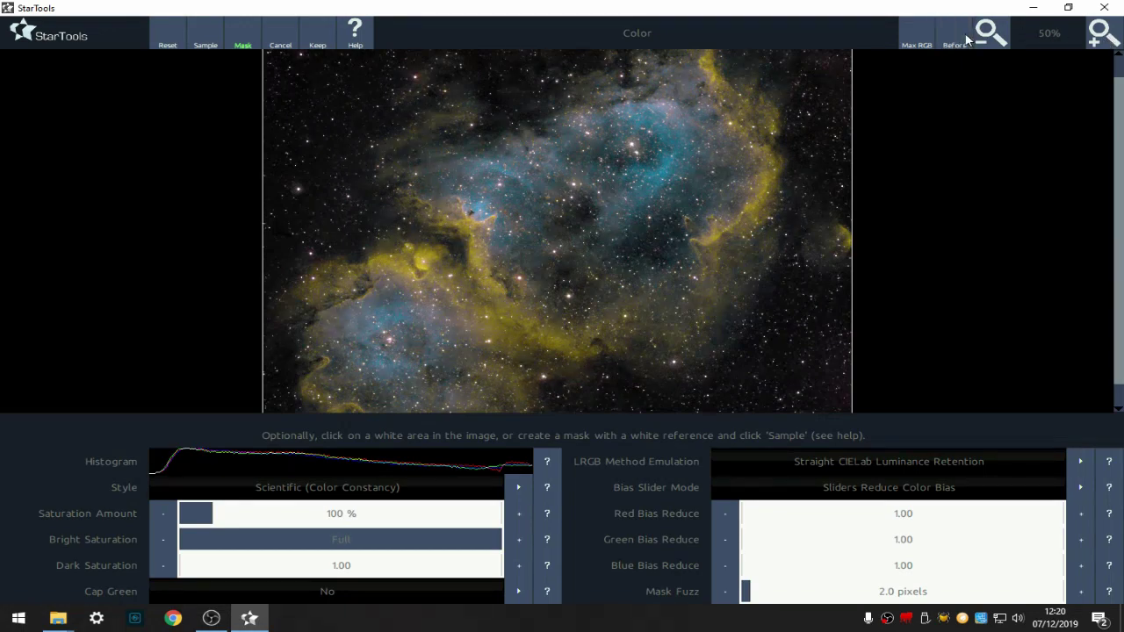
pyautogui.click(1102, 33)
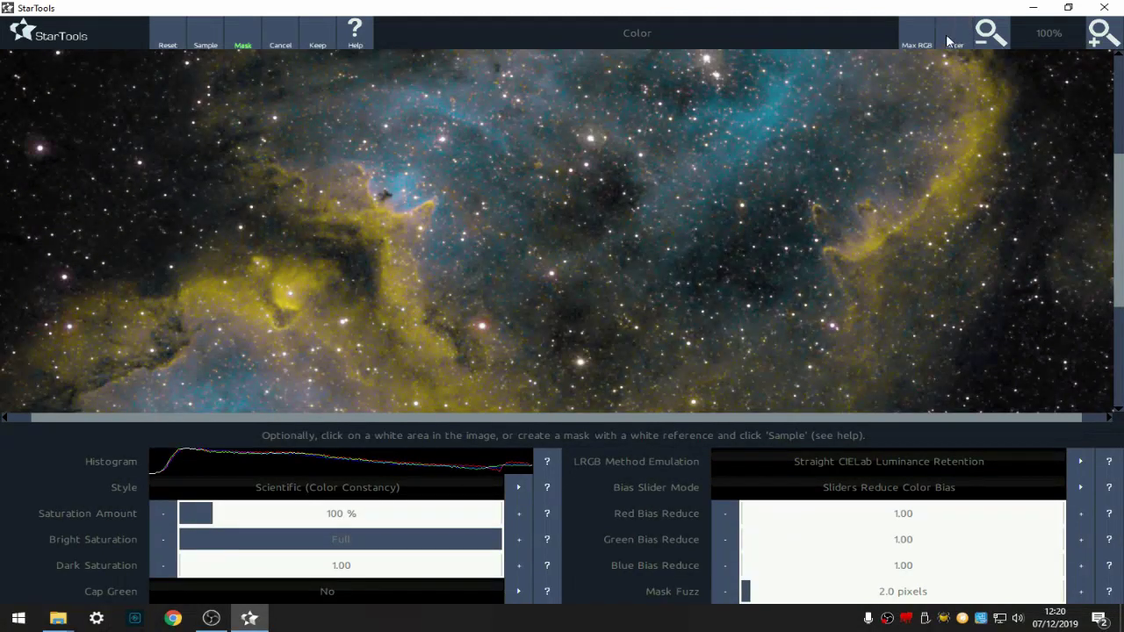
pyautogui.click(744, 514)
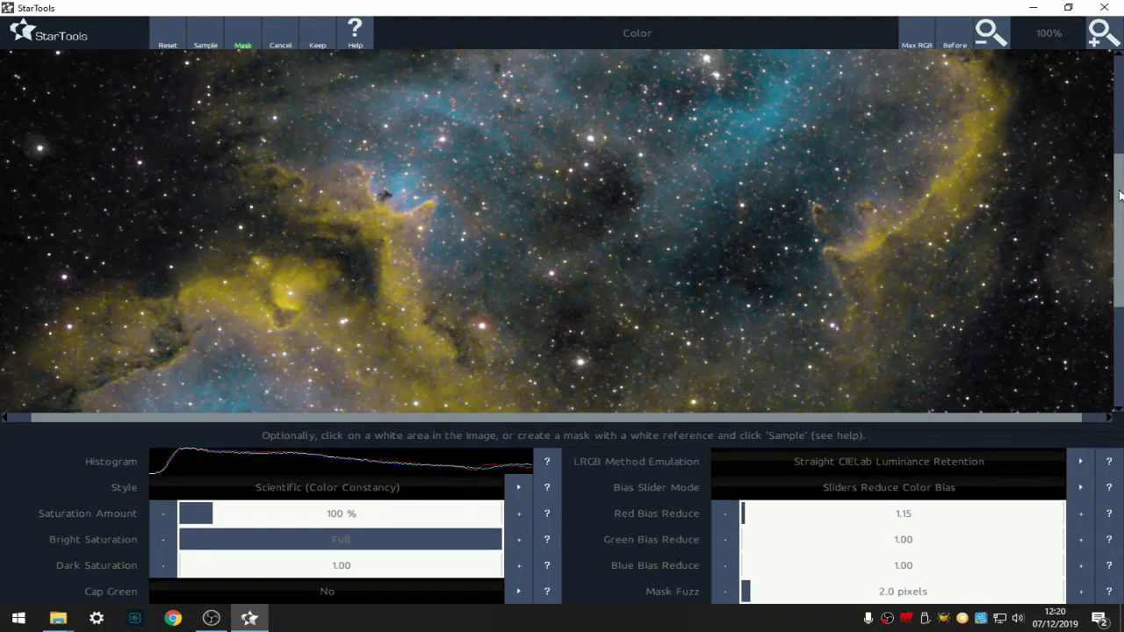
# Raise the Color module's Saturation Amount to 200%.
pyautogui.moveTo(1120, 195); pyautogui.dragTo(1121, 154)
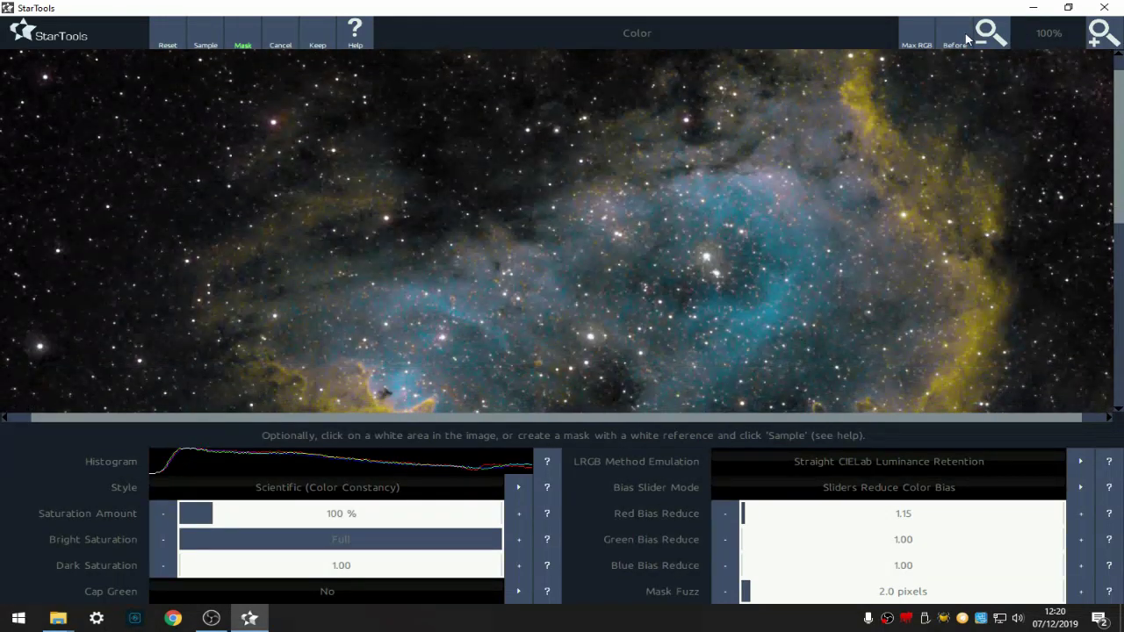
pyautogui.click(1097, 34)
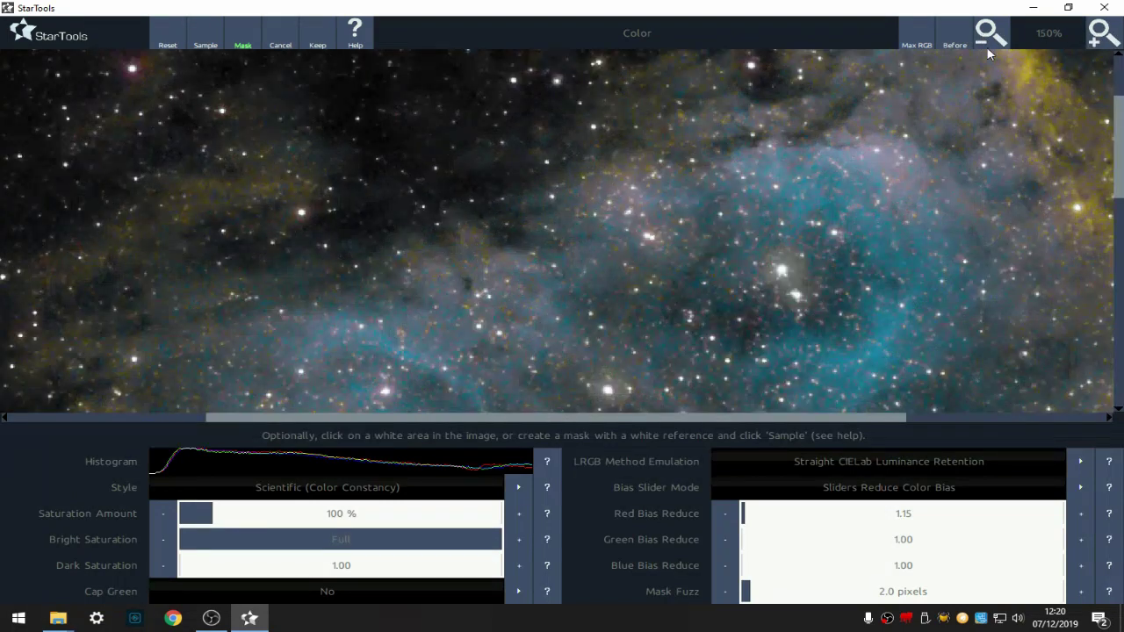
pyautogui.click(954, 44)
pyautogui.click(231, 518)
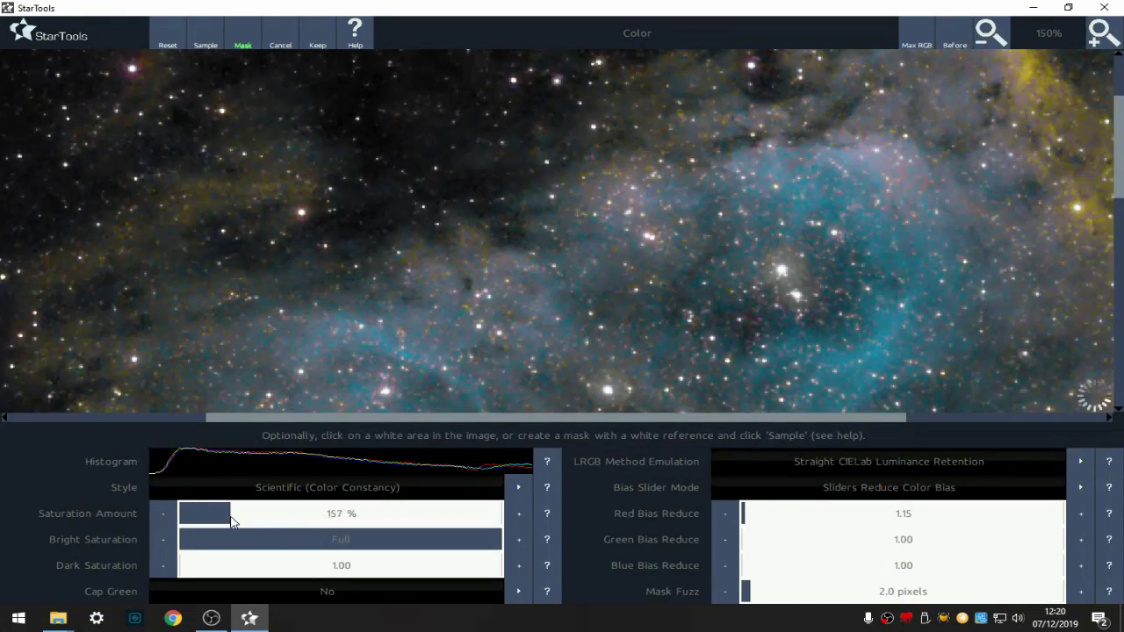
pyautogui.click(181, 519)
pyautogui.click(231, 521)
pyautogui.click(983, 34)
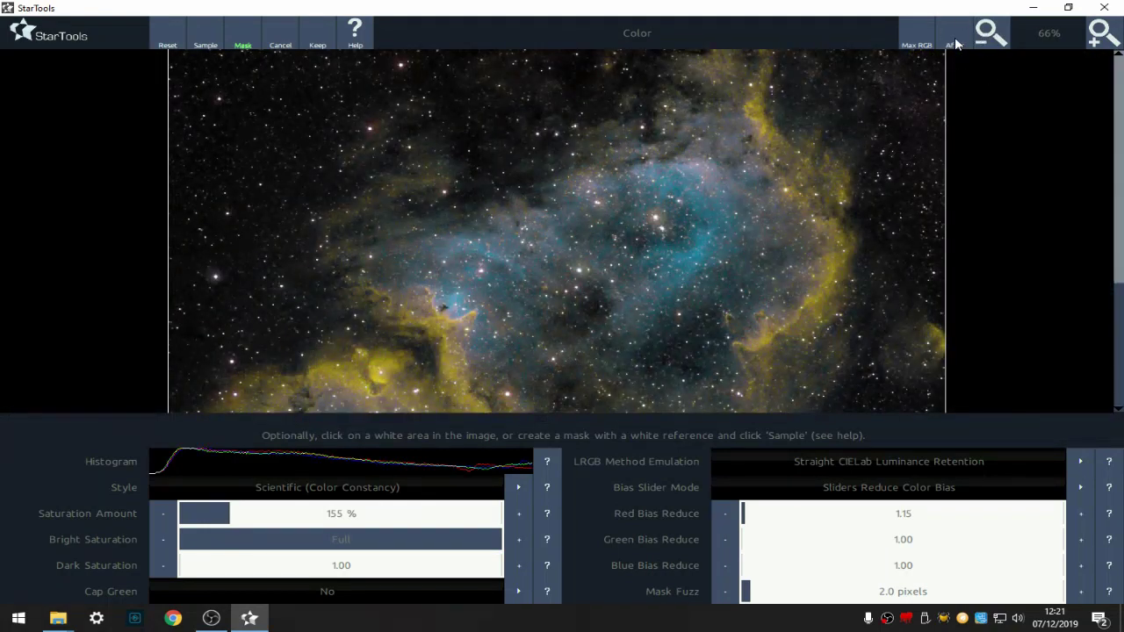
pyautogui.click(246, 518)
pyautogui.click(162, 516)
pyautogui.click(162, 516)
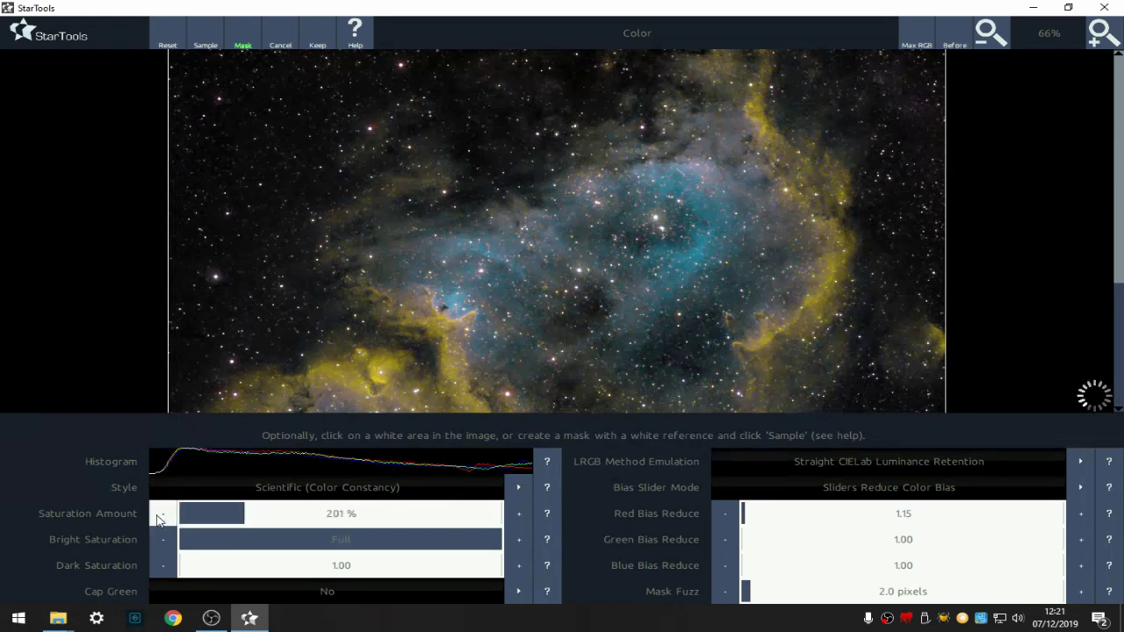
pyautogui.click(162, 517)
# Compare the 200% saturation result against the original, then bring up the mask editor.
pyautogui.click(1093, 35)
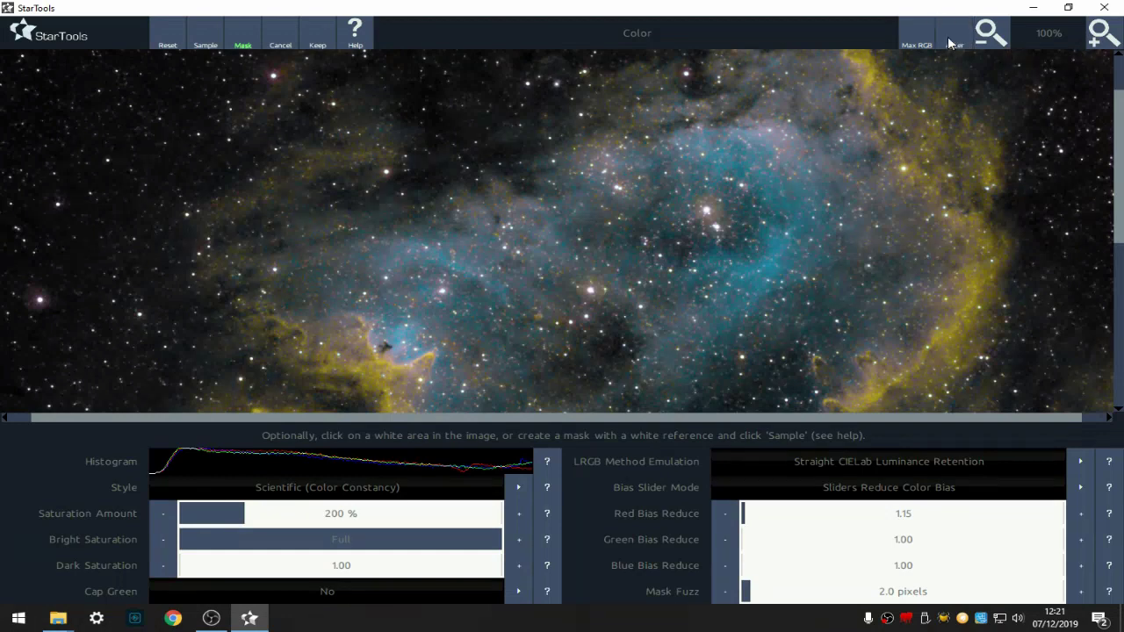
pyautogui.click(989, 34)
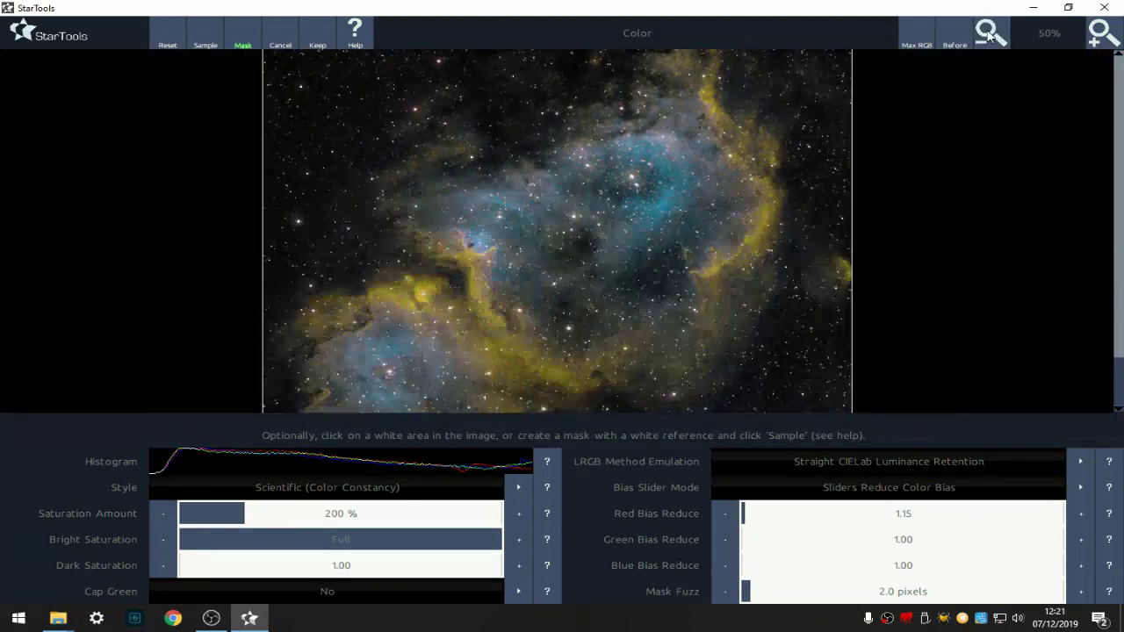
pyautogui.click(959, 35)
pyautogui.click(959, 35)
pyautogui.click(959, 35)
pyautogui.click(958, 36)
pyautogui.click(243, 40)
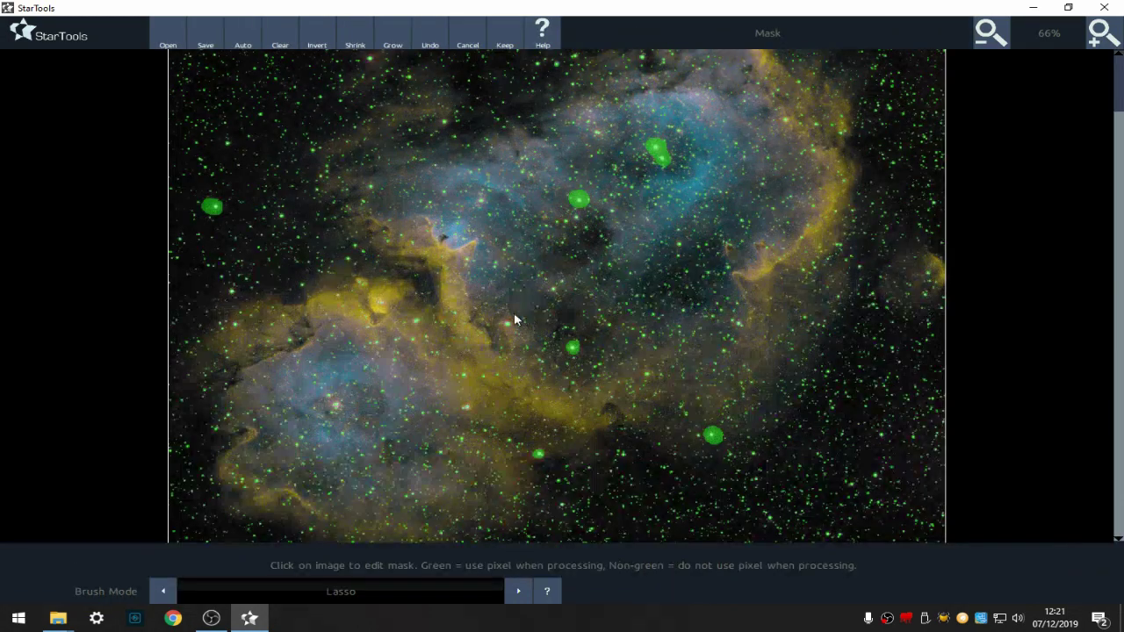
# Lasso one more bright star into the mask, zooming to 66% on the nebula.
pyautogui.click(1102, 33)
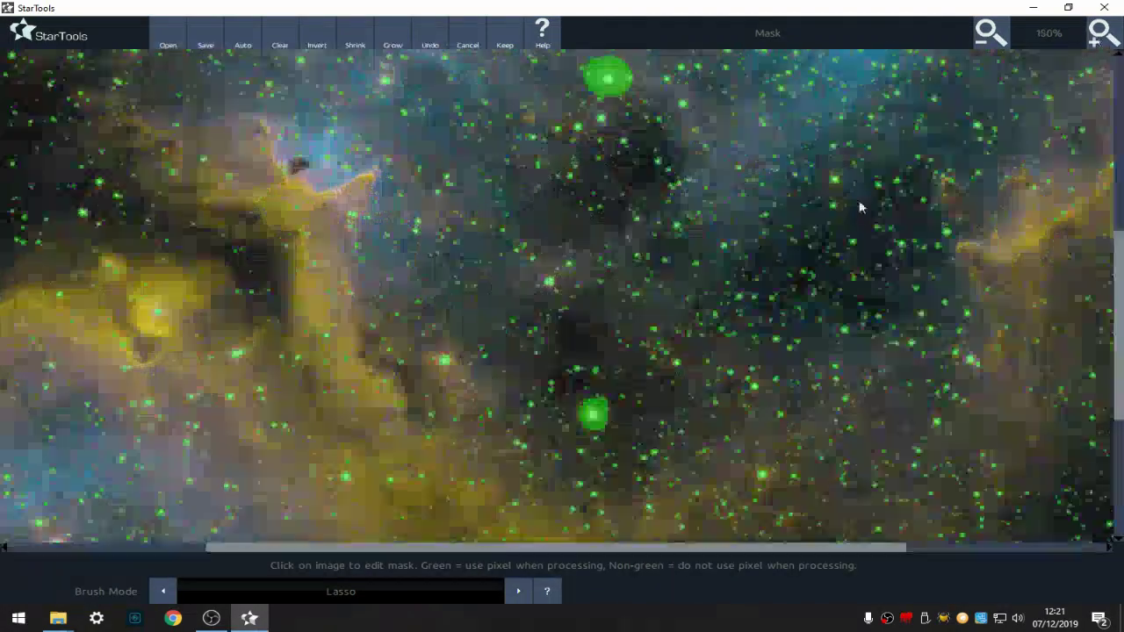
pyautogui.click(445, 355)
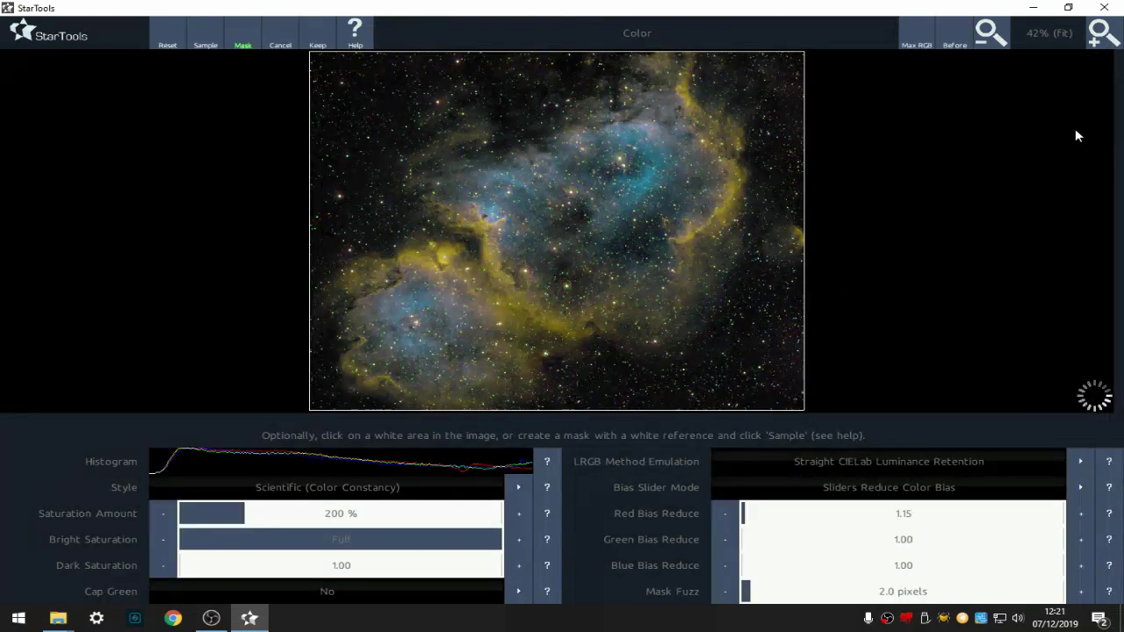
pyautogui.click(1100, 32)
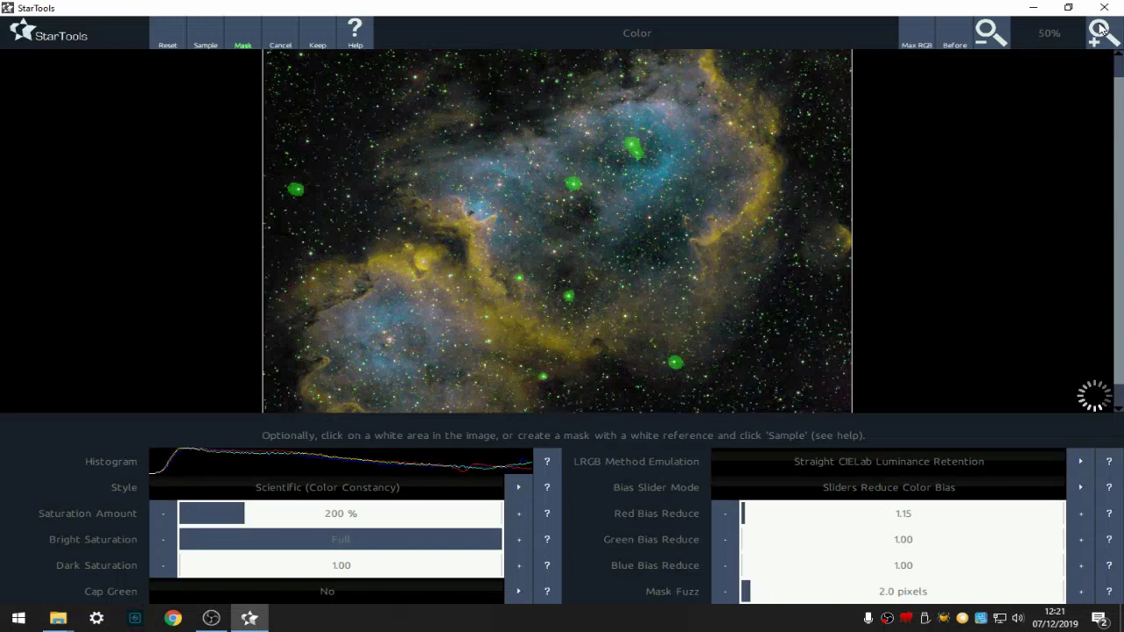
pyautogui.click(1100, 32)
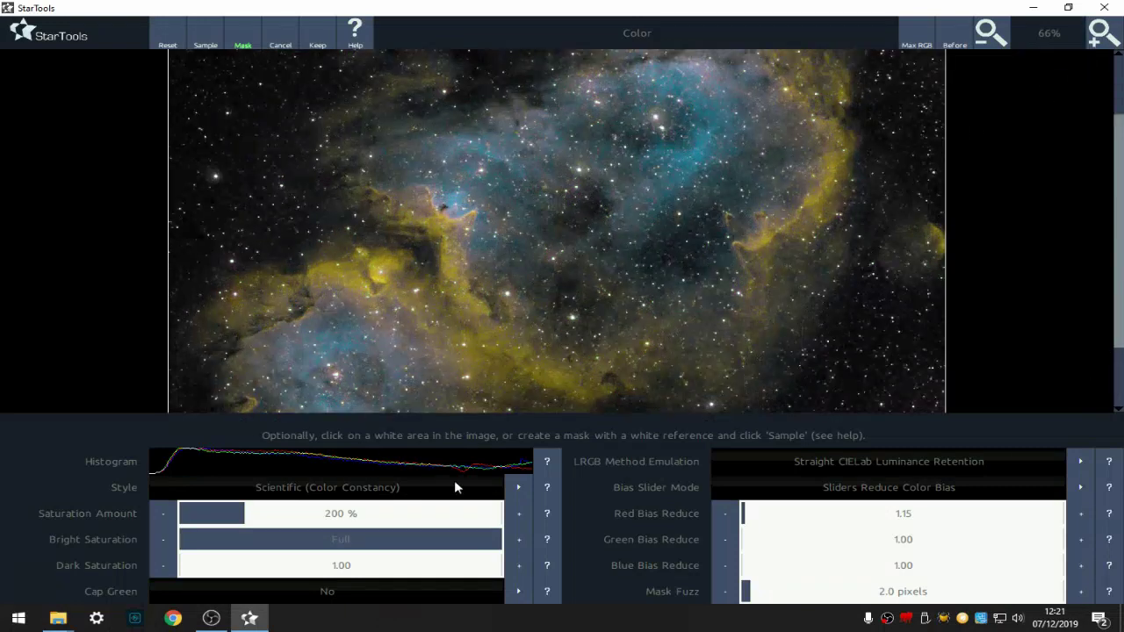
# Lower Red Bias Reduce to 1.10, raise Dark Saturation to 1.60, and keep the colour pass.
pyautogui.click(736, 519)
pyautogui.click(735, 520)
pyautogui.click(736, 520)
pyautogui.click(202, 569)
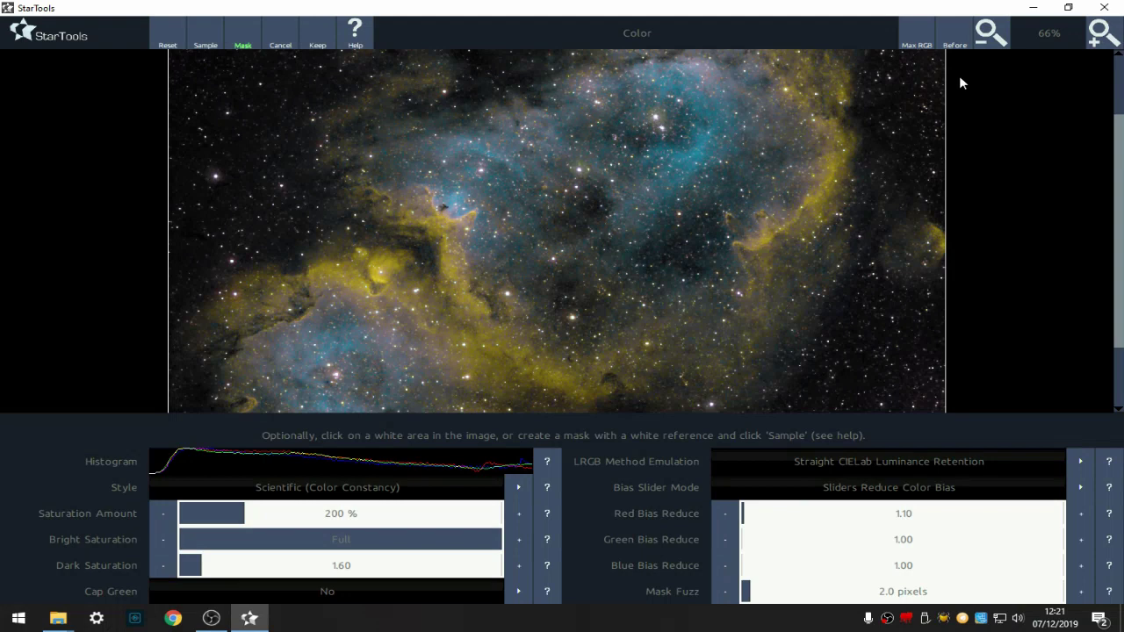
pyautogui.click(957, 39)
pyautogui.click(324, 36)
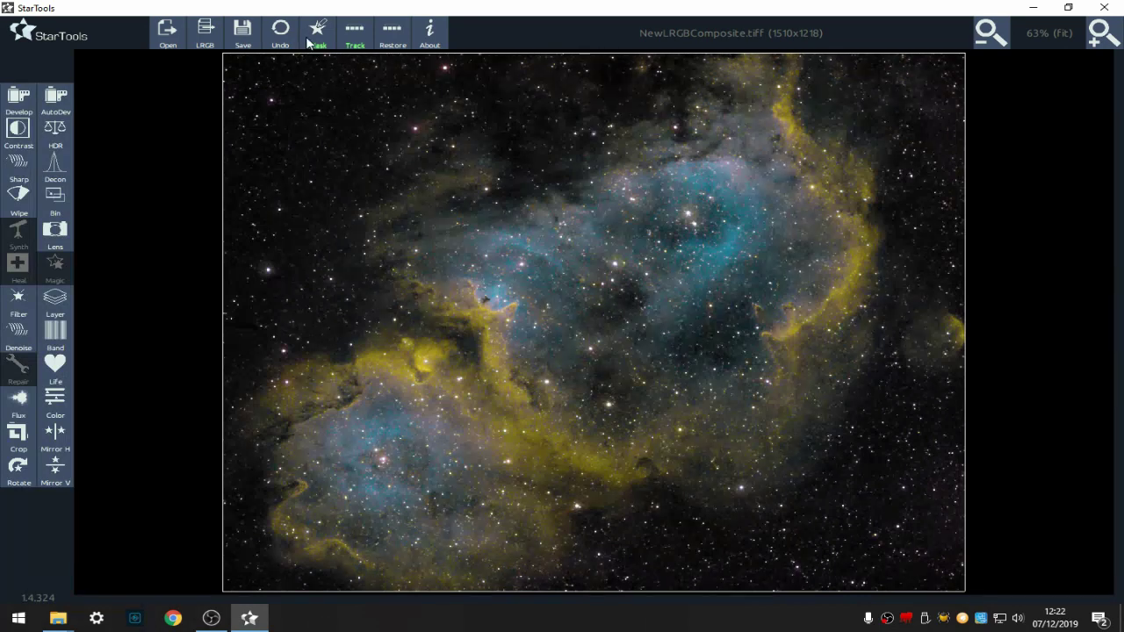
# Save the image as NewLRGBComposite2.tiff and close StarTools.
pyautogui.click(251, 33)
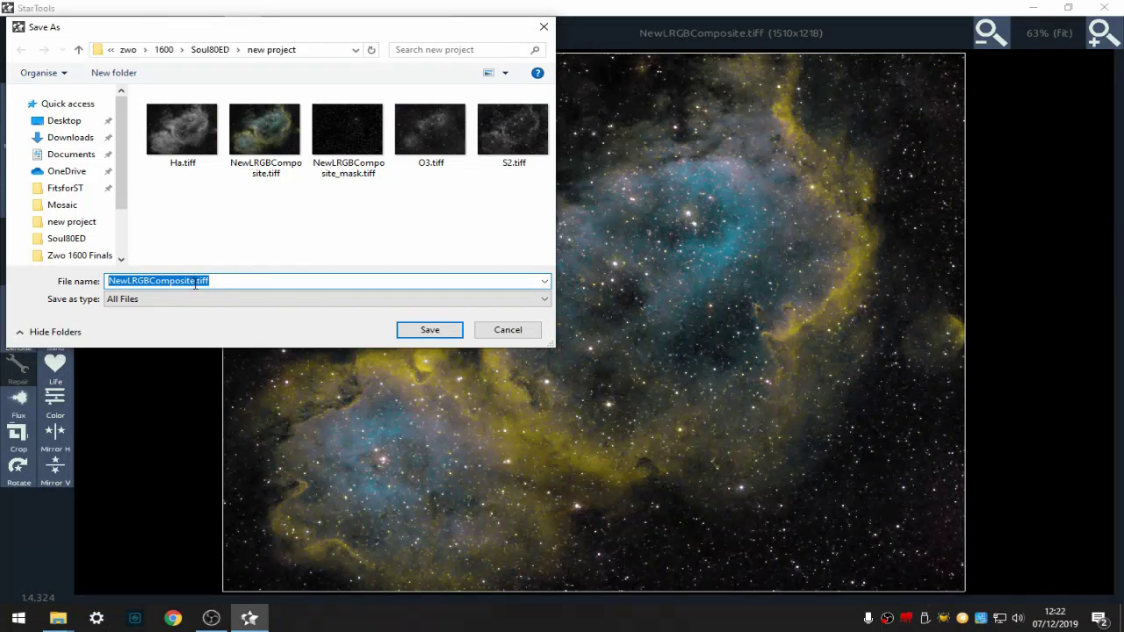
pyautogui.click(195, 281)
pyautogui.write('2')
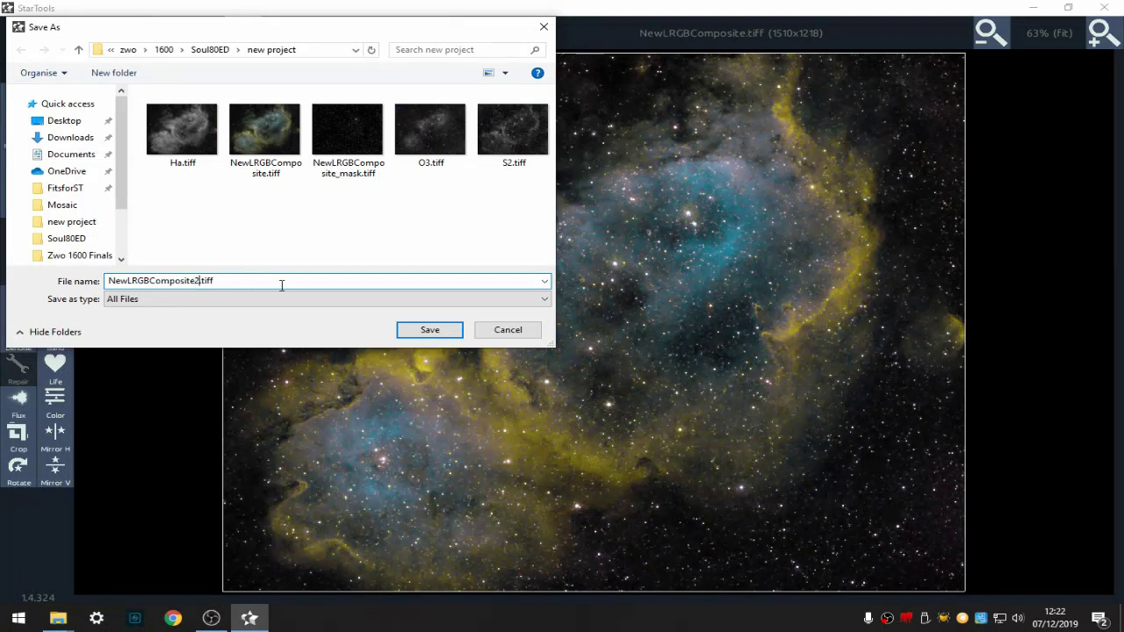
pyautogui.click(430, 330)
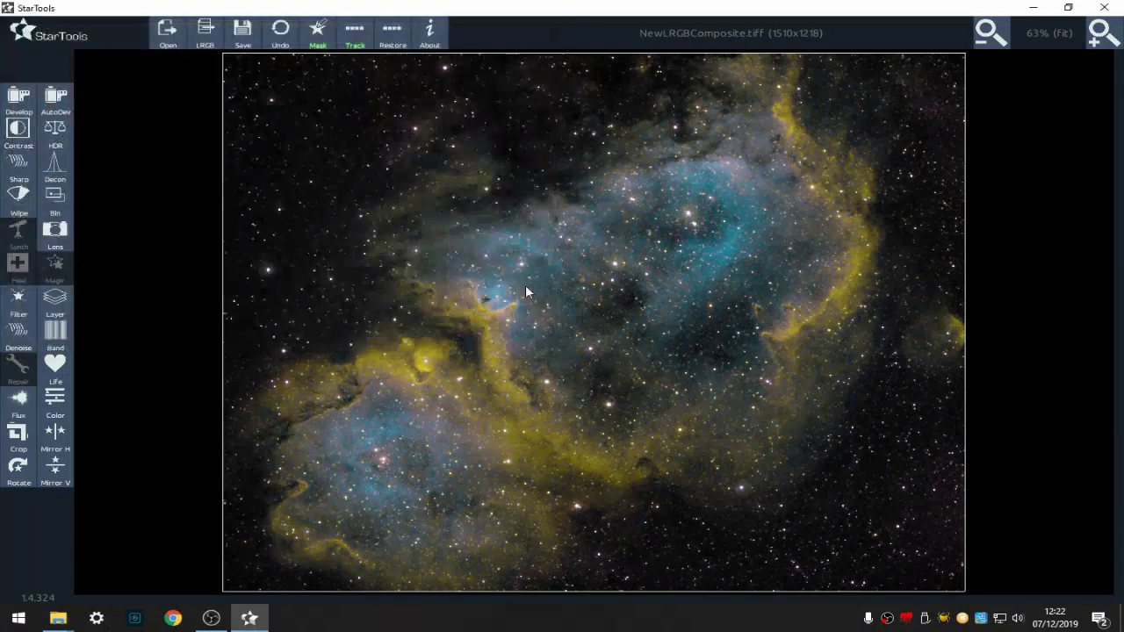
pyautogui.click(1106, 9)
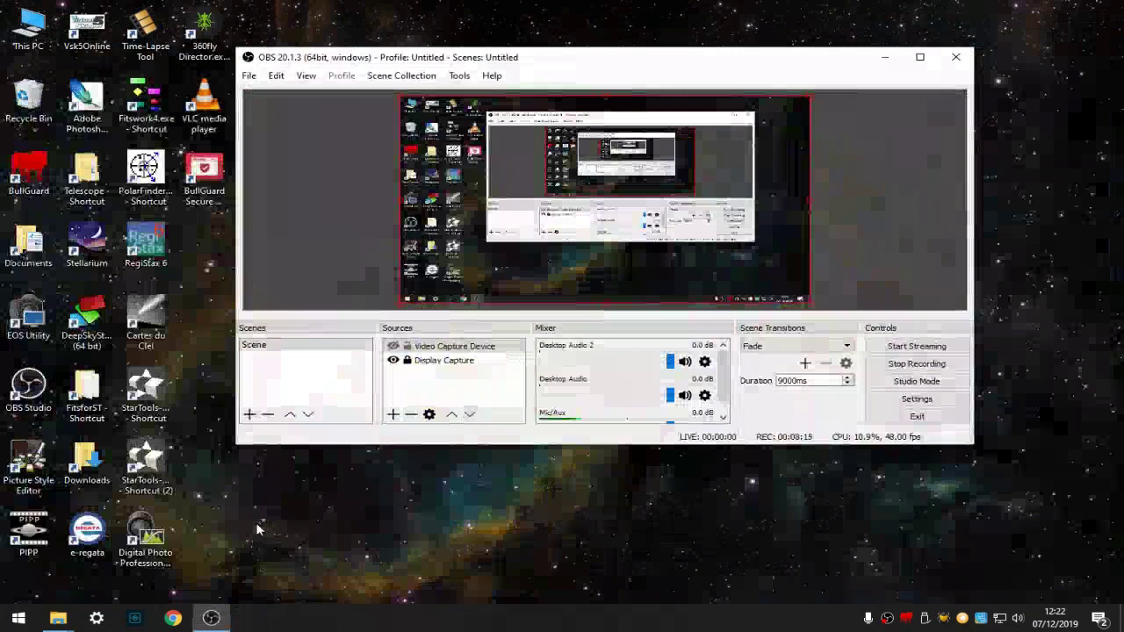
# Launch Digital Photo Professional 4, browse to Soul80ED's new project folder, and open NewLRGBComposite2.tiff.
pyautogui.click(139, 541)
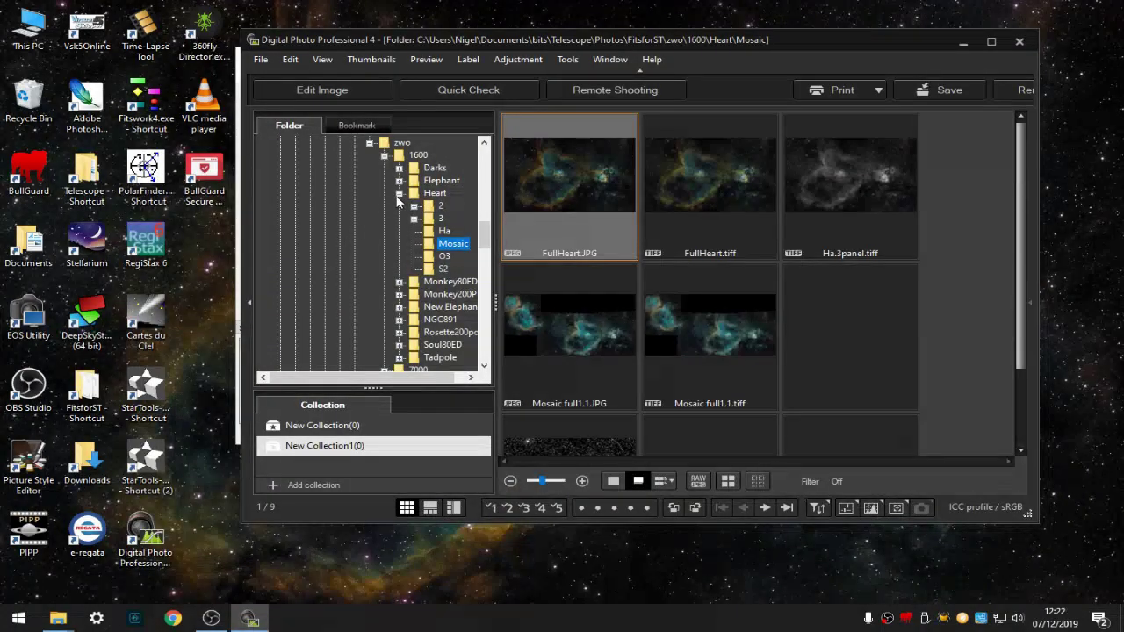
pyautogui.click(398, 344)
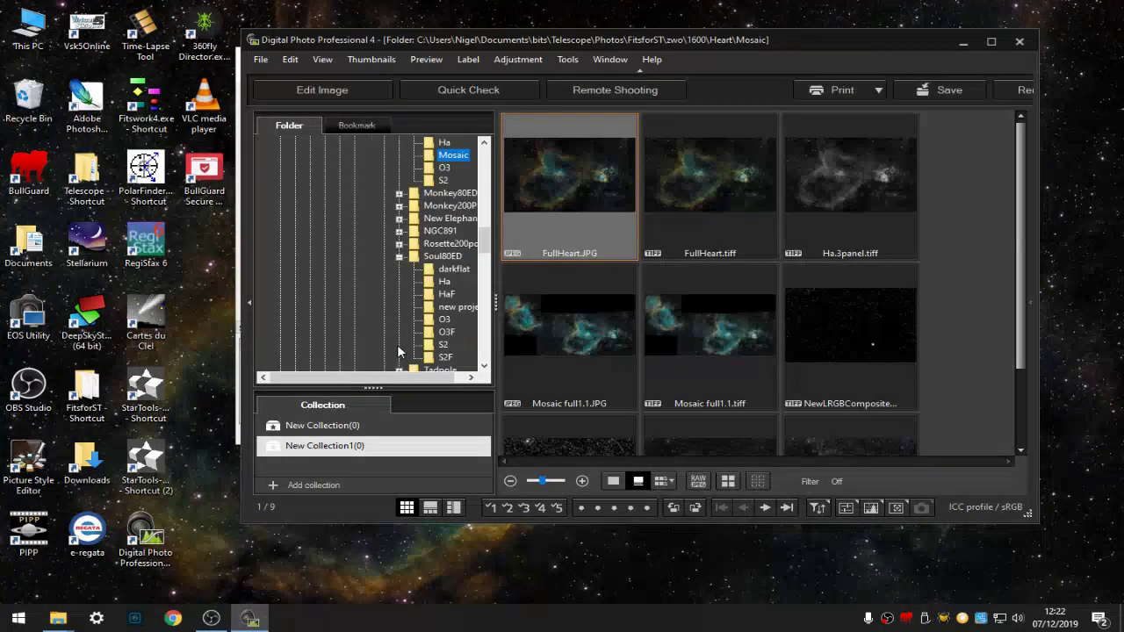
pyautogui.click(438, 307)
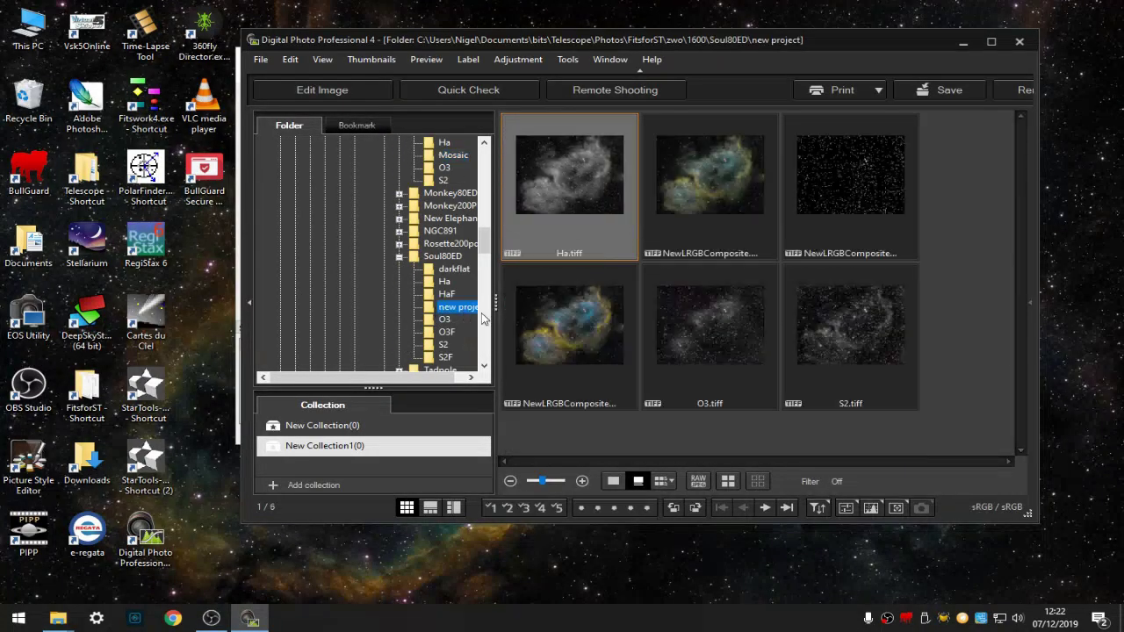
pyautogui.doubleClick(602, 338)
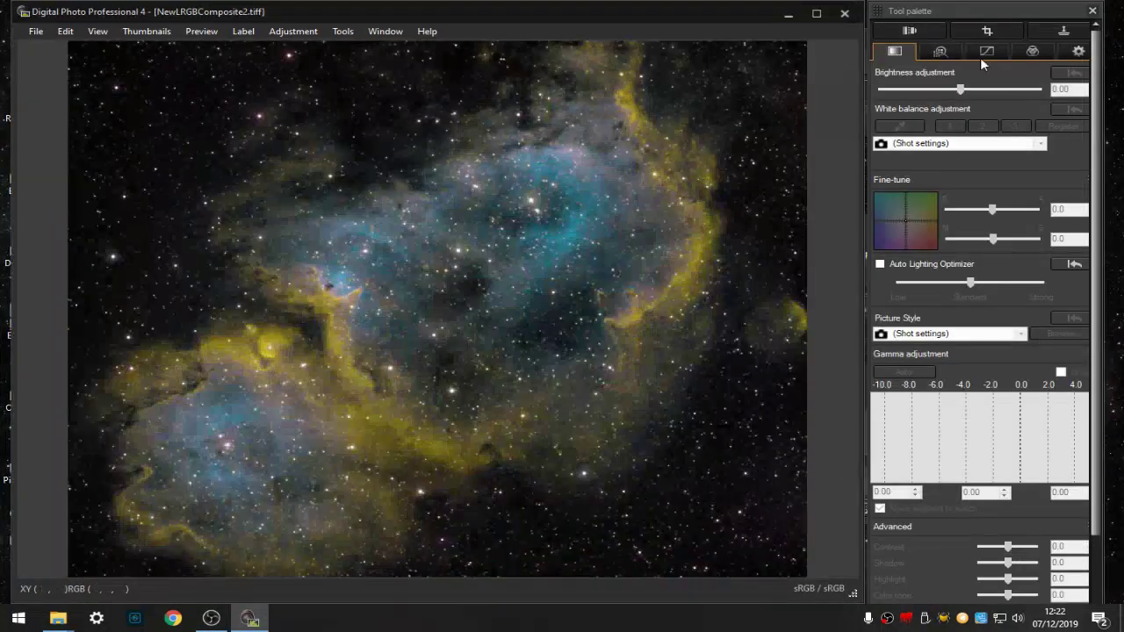
# In per-colour adjustment, set Yellow to hue -17, saturation 3 and lightness -2.
pyautogui.click(1033, 51)
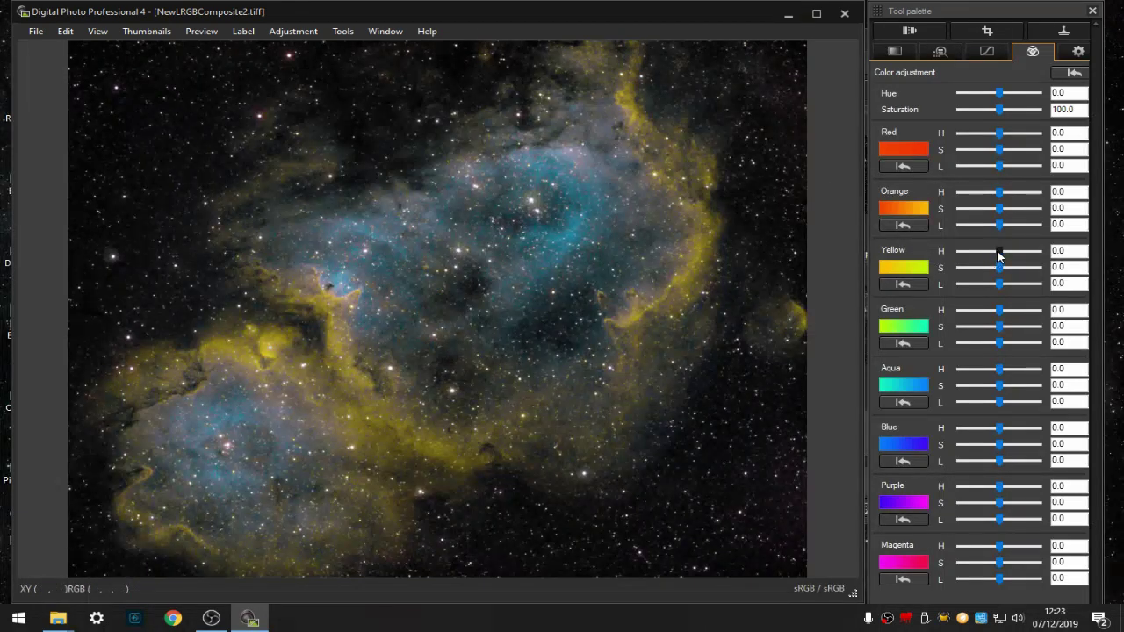
pyautogui.moveTo(998, 255); pyautogui.dragTo(956, 252)
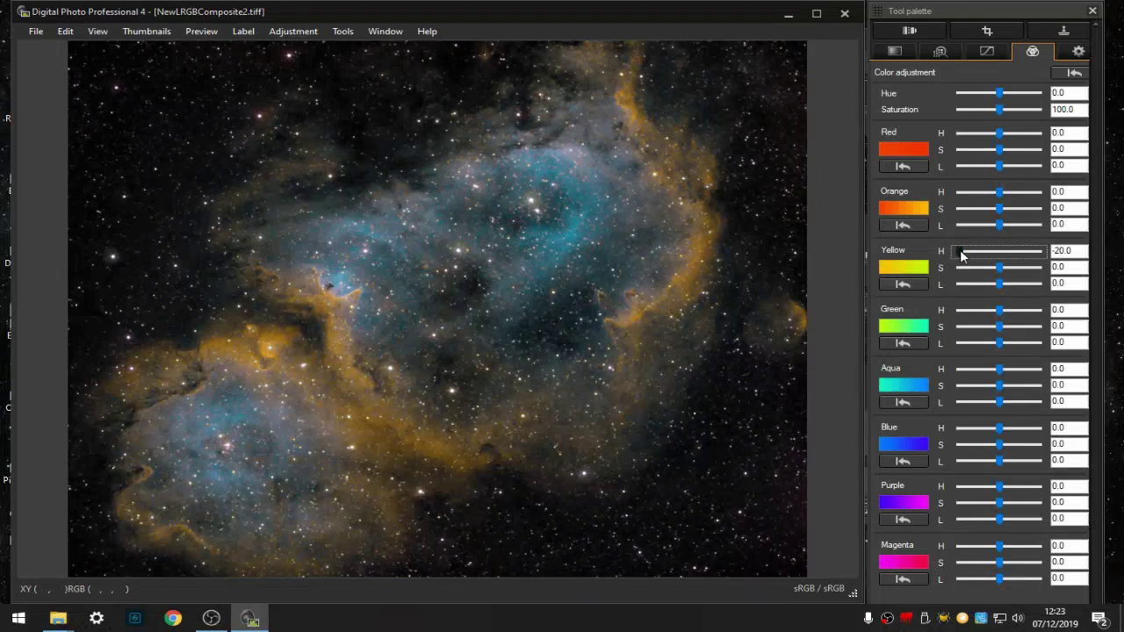
pyautogui.moveTo(961, 255); pyautogui.dragTo(1011, 282)
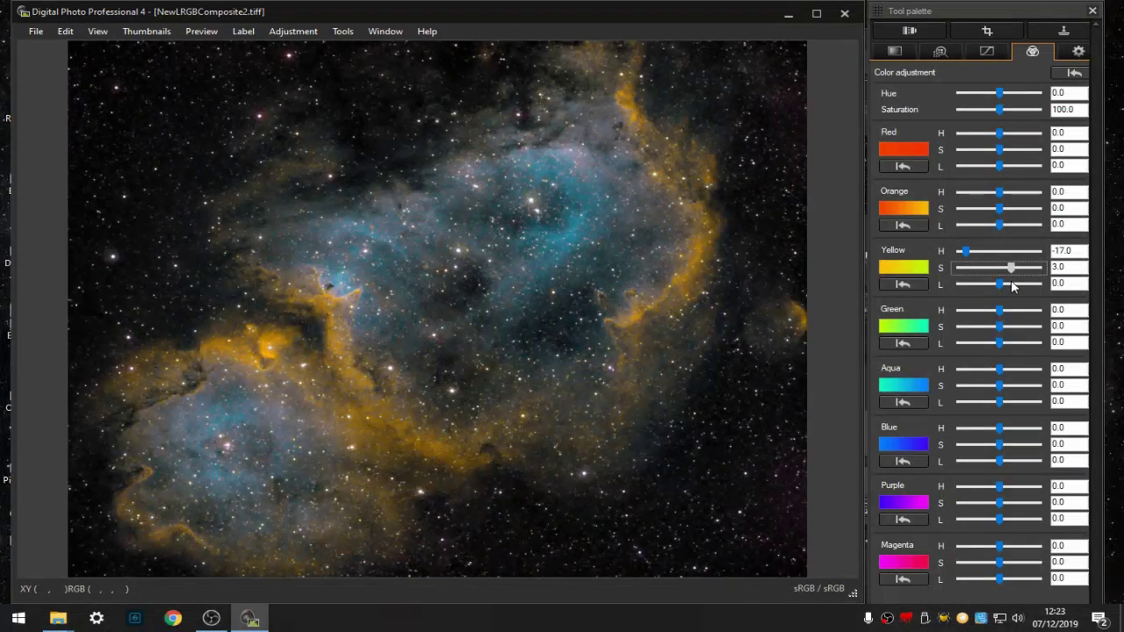
pyautogui.moveTo(1001, 283)
pyautogui.mouseDown()
pyautogui.moveTo(978, 285)
pyautogui.moveTo(1007, 293)
pyautogui.moveTo(992, 290)
pyautogui.mouseUp()
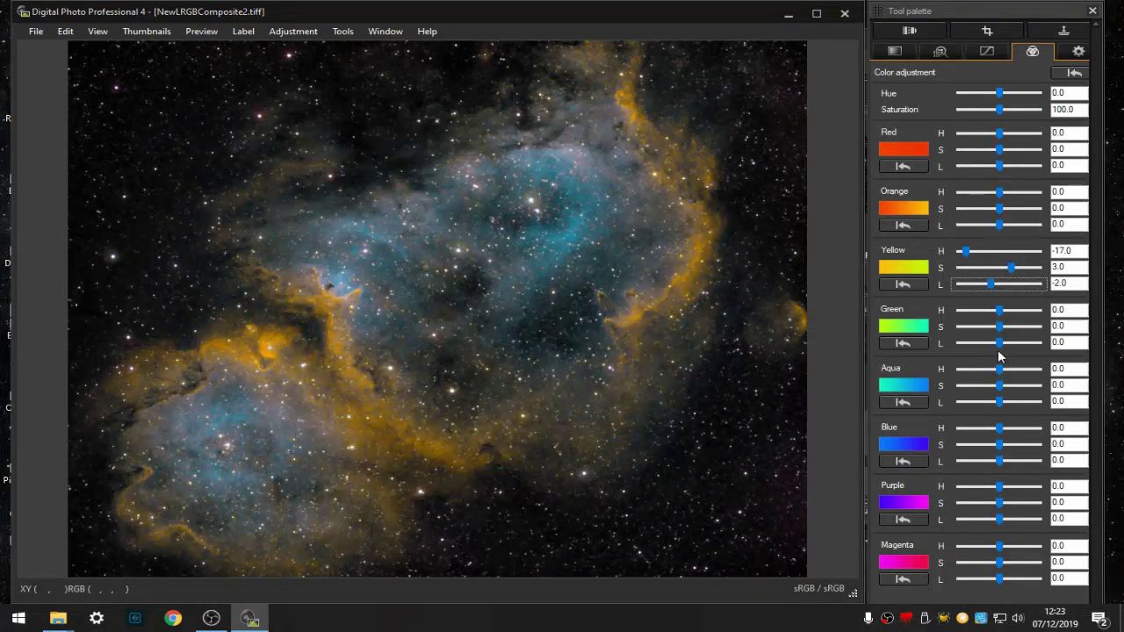
# Set the Aqua sliders to hue 1.0, saturation 2.0 and lightness 3.0.
pyautogui.moveTo(1000, 371); pyautogui.dragTo(1025, 371)
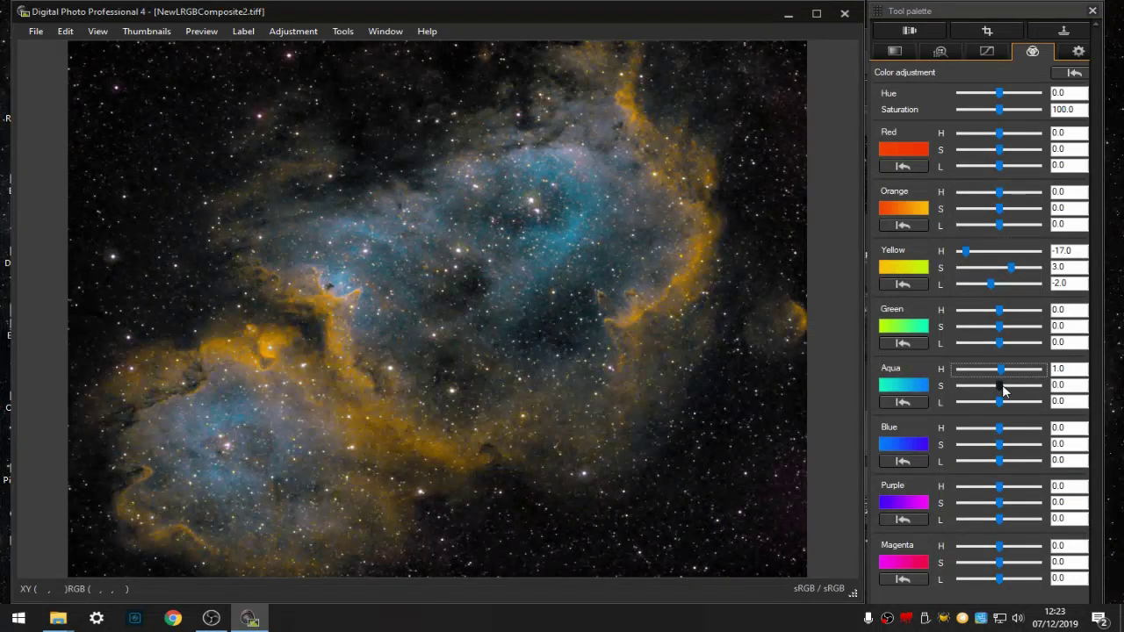
pyautogui.moveTo(1002, 388)
pyautogui.mouseDown()
pyautogui.moveTo(975, 390)
pyautogui.moveTo(1023, 389)
pyautogui.moveTo(976, 403)
pyautogui.moveTo(1009, 404)
pyautogui.mouseUp()
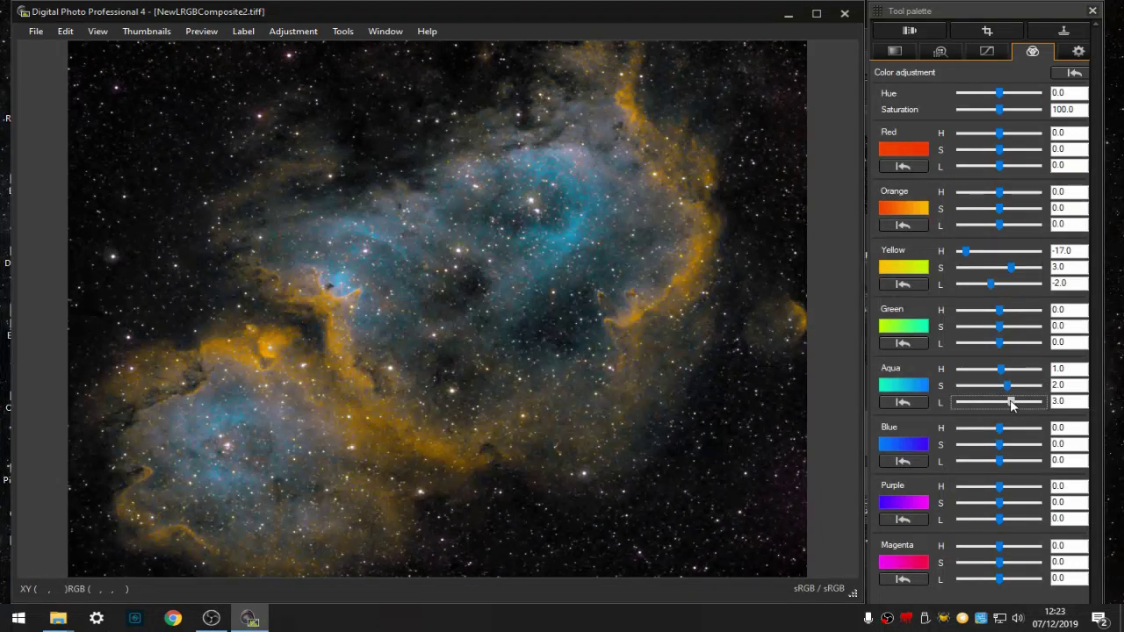